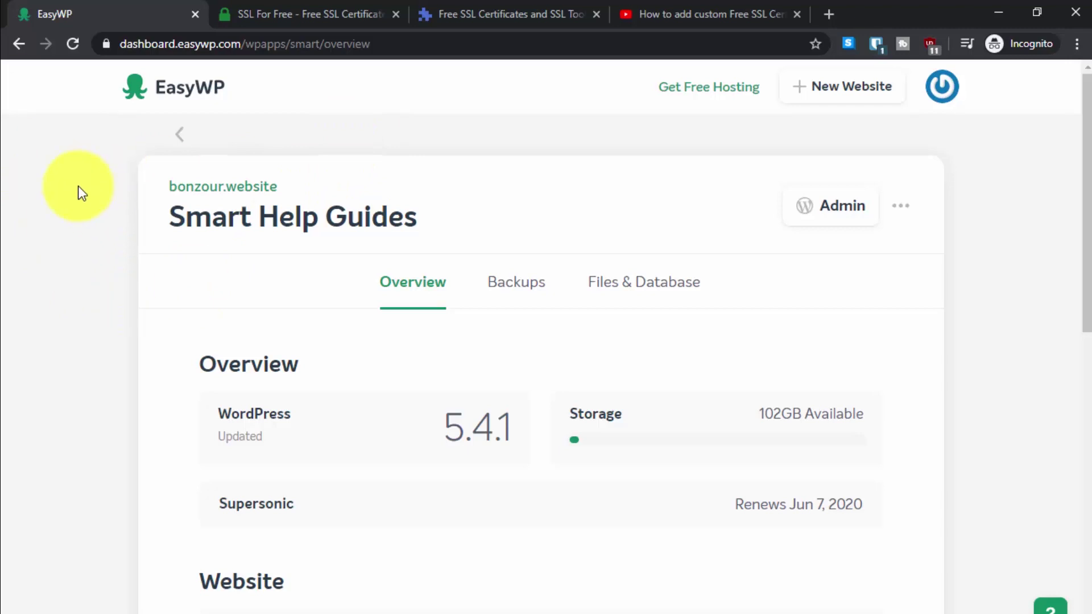
Review the description and comments of the YouTube tutorial on adding a custom free SSL certificate to EasyWP
{"action": "left_click", "coordinate": [663, 12]}
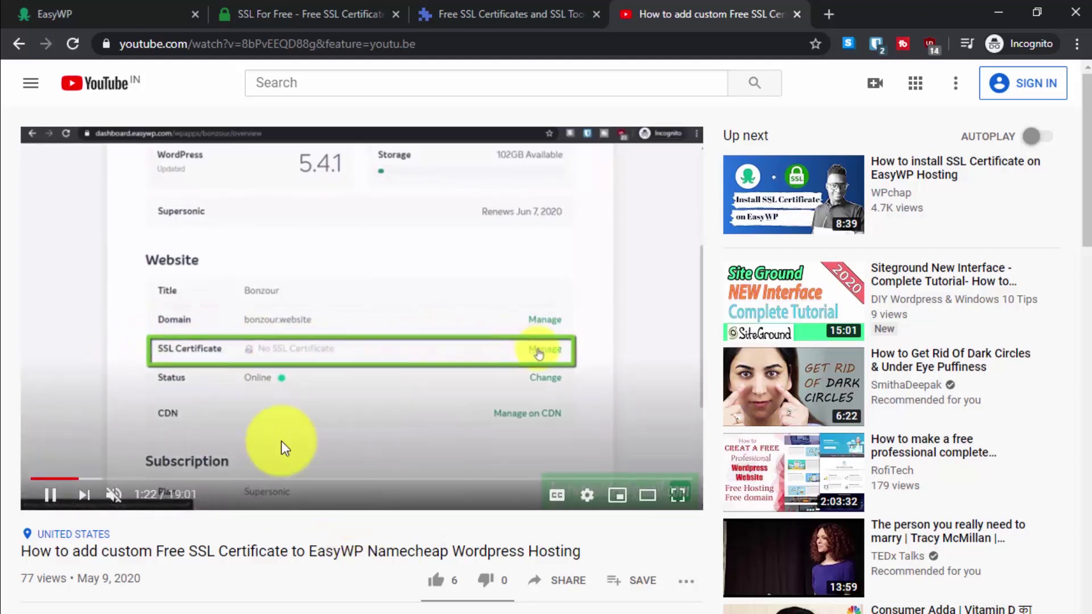
{"action": "scroll", "coordinate": [281, 441], "scroll_direction": "down", "scroll_amount": 4}
{"action": "left_click", "coordinate": [122, 480]}
{"action": "scroll", "coordinate": [262, 455], "scroll_direction": "down", "scroll_amount": 3}
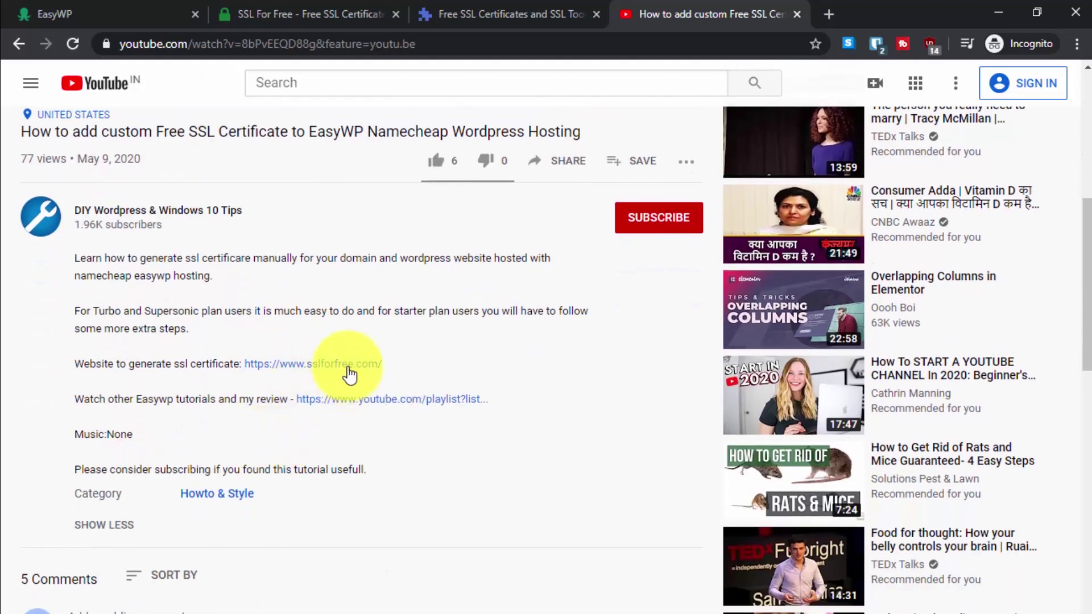
{"action": "scroll", "coordinate": [348, 372], "scroll_direction": "down", "scroll_amount": 10}
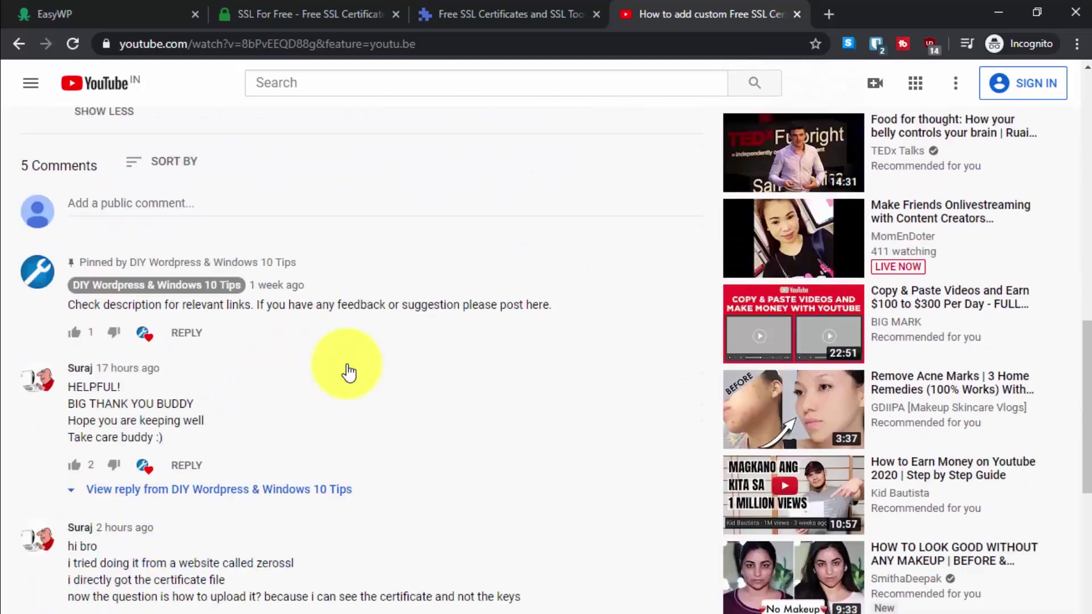
{"action": "scroll", "coordinate": [349, 373], "scroll_direction": "down", "scroll_amount": 2}
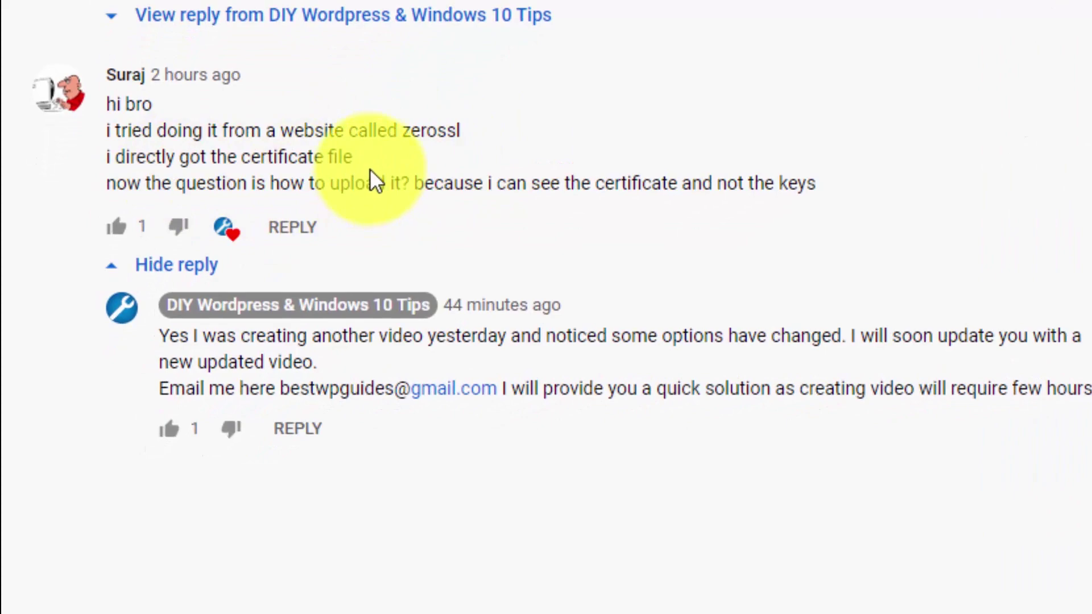
{"action": "scroll", "coordinate": [370, 169], "scroll_direction": "up", "scroll_amount": 10}
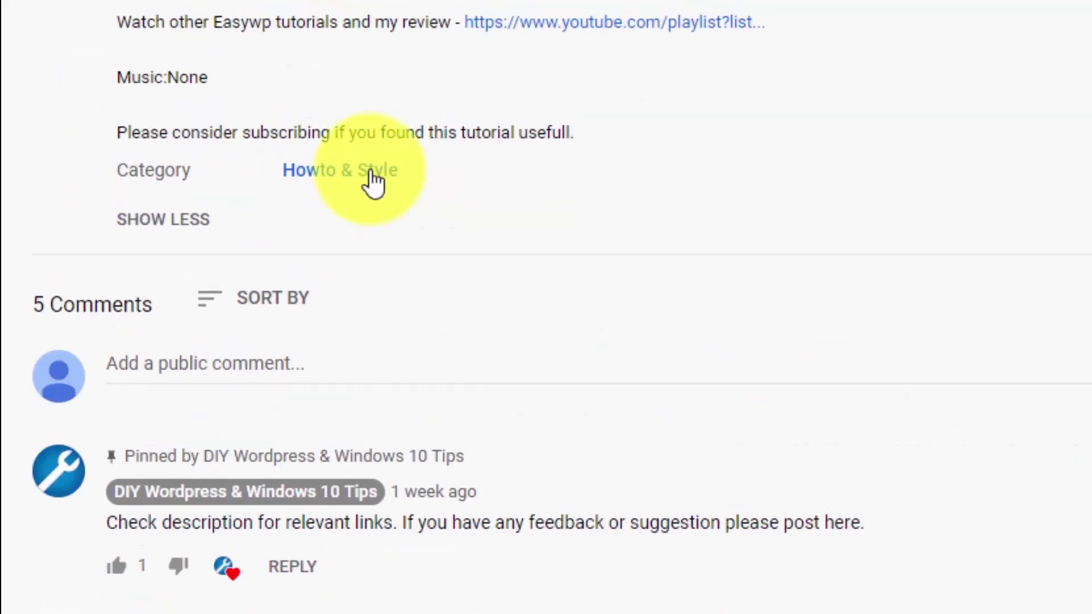
{"action": "scroll", "coordinate": [373, 182], "scroll_direction": "up", "scroll_amount": 5}
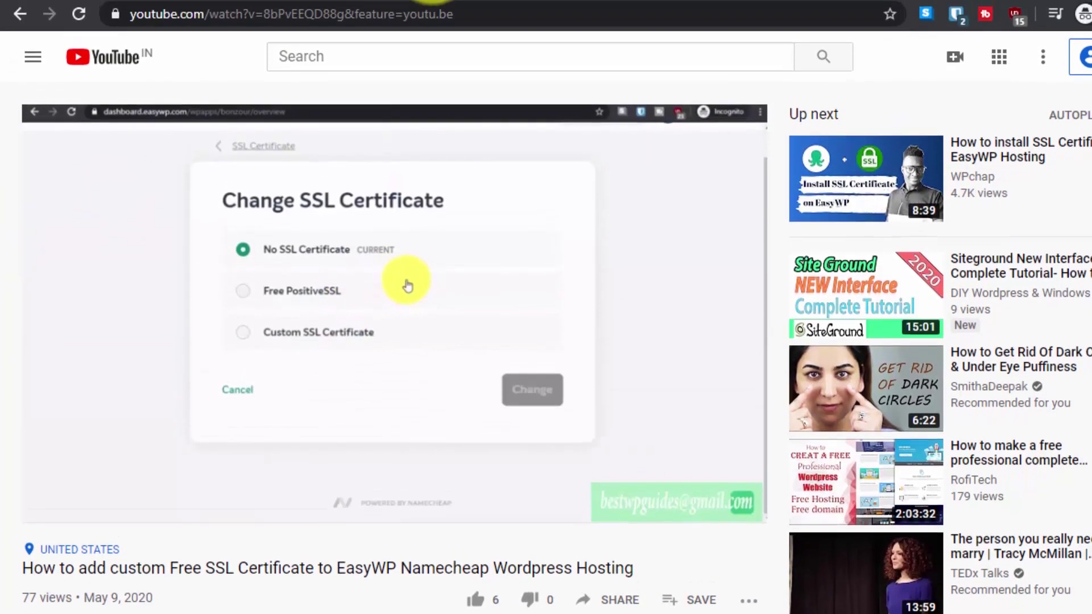
View the SSL For Free and ZeroSSL home pages, the two sites for generating free certificates
{"action": "left_click", "coordinate": [405, 10]}
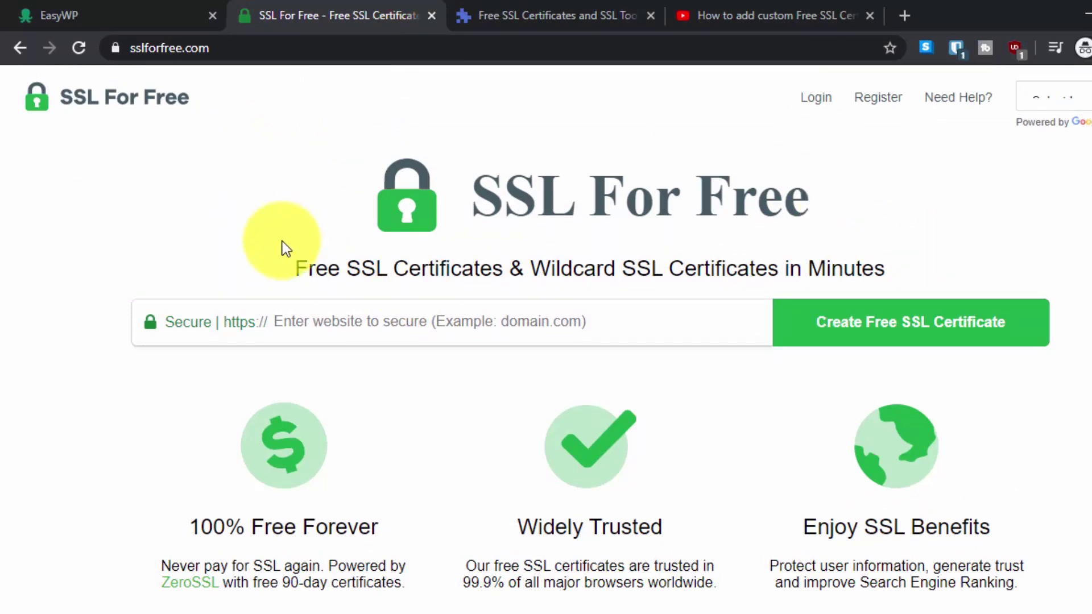
{"action": "left_click", "coordinate": [540, 8]}
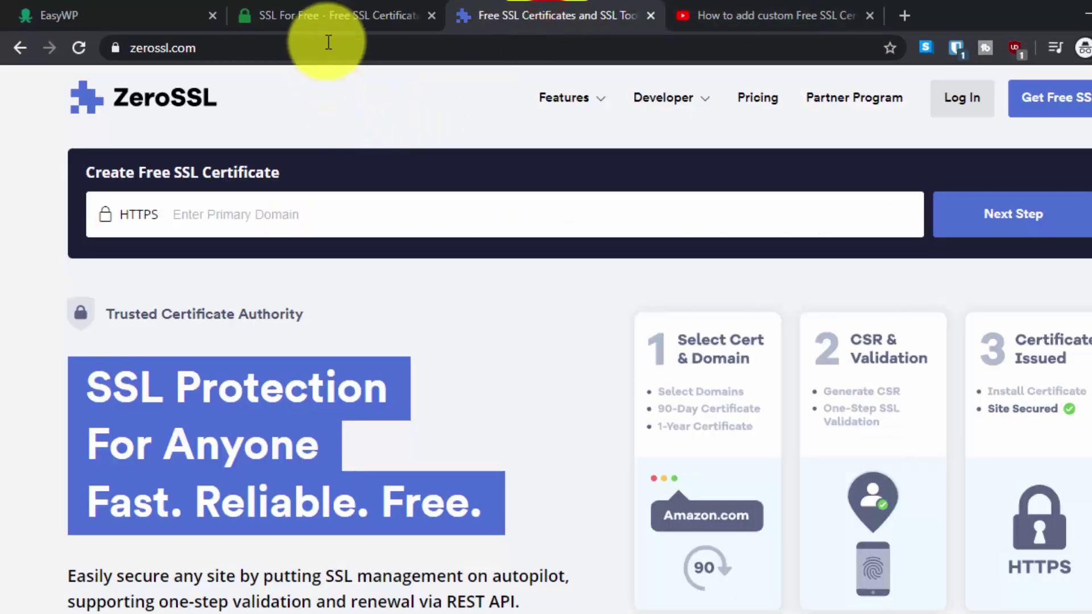
{"action": "left_click", "coordinate": [329, 11]}
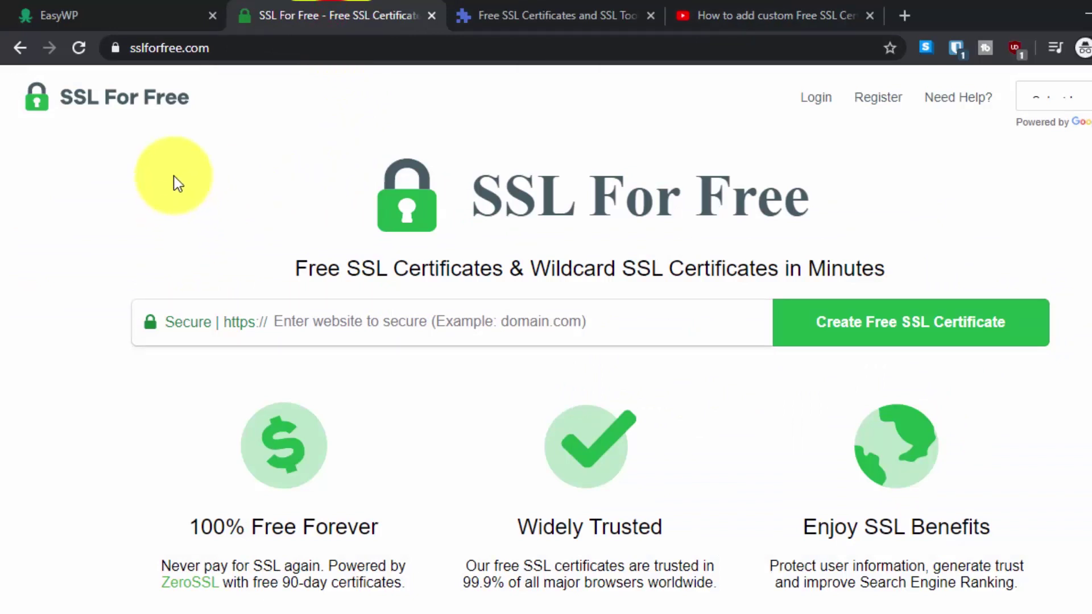
Switch to the EasyWP dashboard and open the SSL certificate management for bonzour.website
{"action": "left_click", "coordinate": [142, 22]}
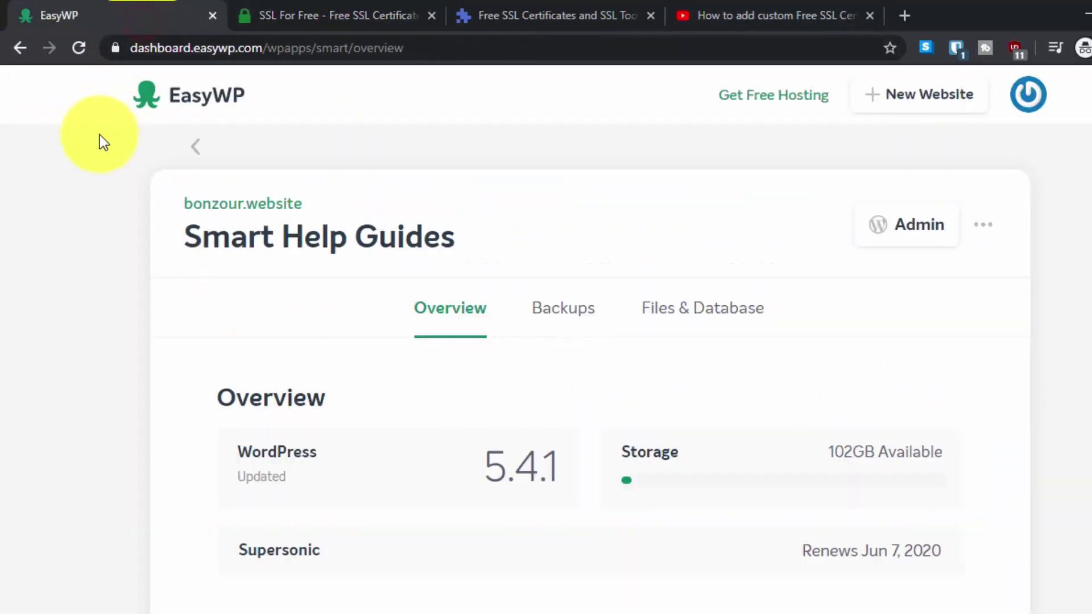
{"action": "scroll", "coordinate": [84, 272], "scroll_direction": "down", "scroll_amount": 2}
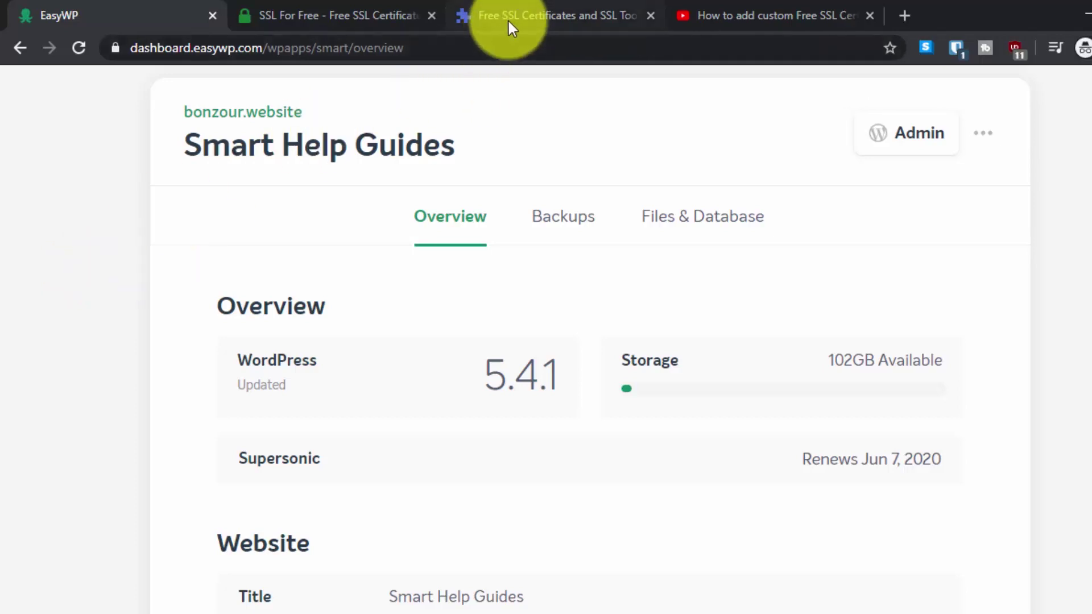
{"action": "scroll", "coordinate": [35, 291], "scroll_direction": "up", "scroll_amount": 2}
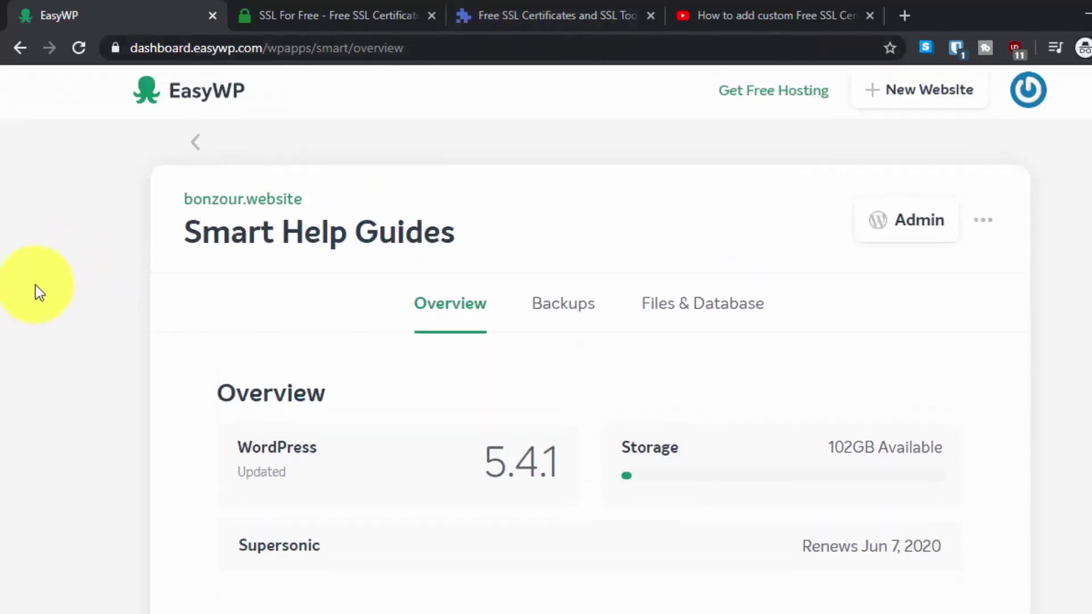
{"action": "scroll", "coordinate": [4, 321], "scroll_direction": "down", "scroll_amount": 2}
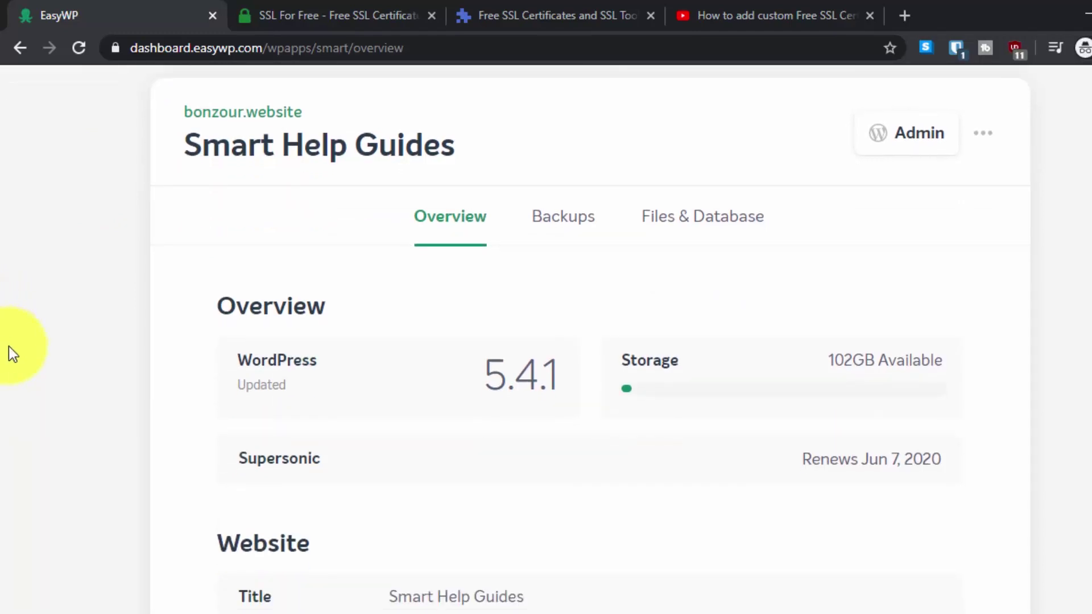
{"action": "scroll", "coordinate": [12, 349], "scroll_direction": "down", "scroll_amount": 6}
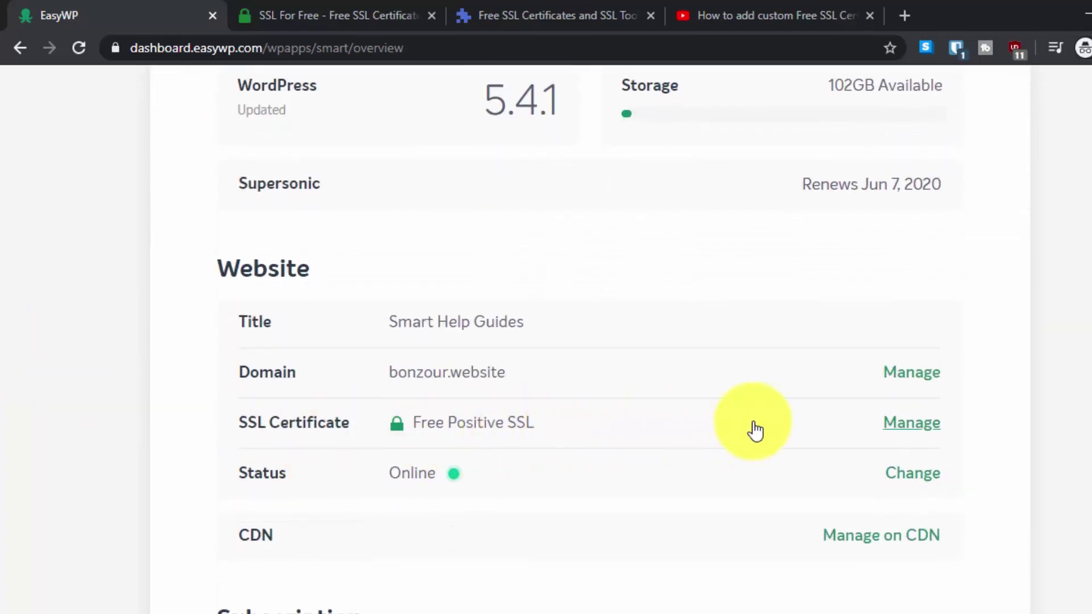
{"action": "left_click", "coordinate": [895, 432]}
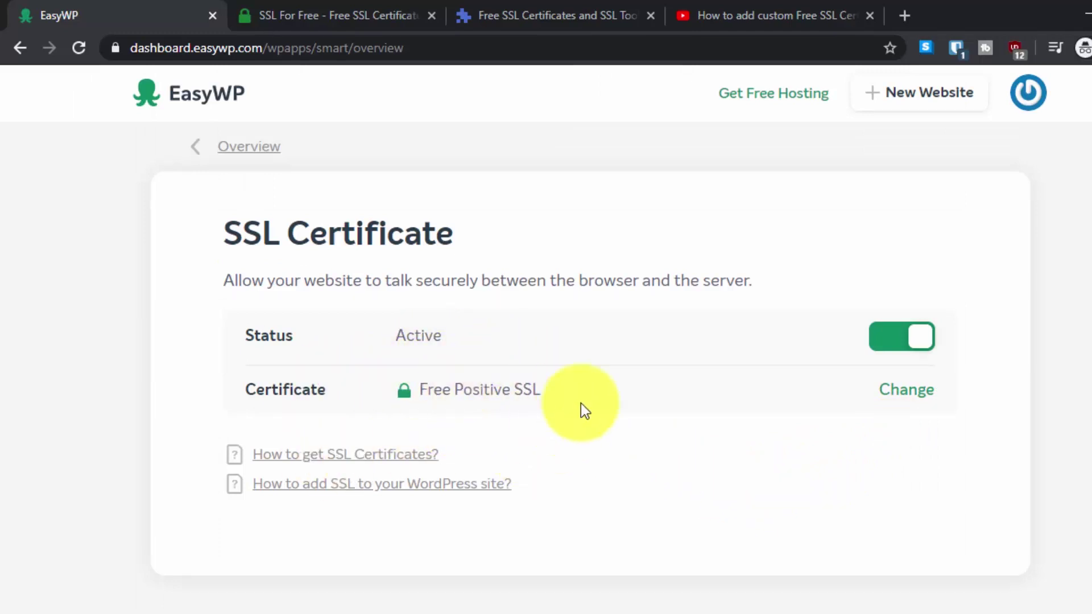
Deactivate the site's Free Positive SSL and select Custom SSL Certificate as the replacement option
{"action": "left_click", "coordinate": [889, 342]}
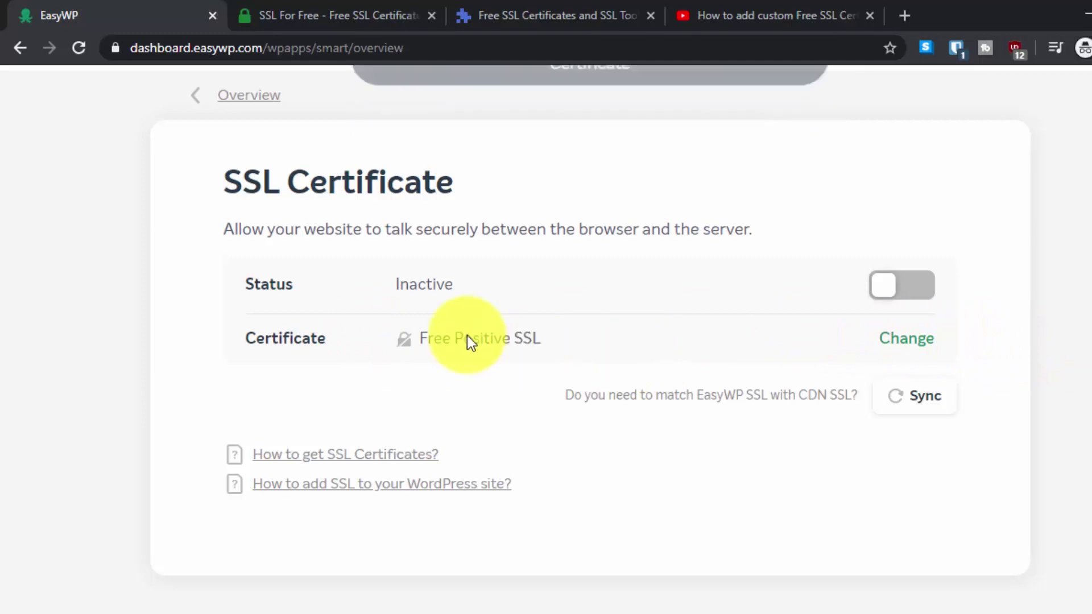
{"action": "left_click", "coordinate": [907, 340]}
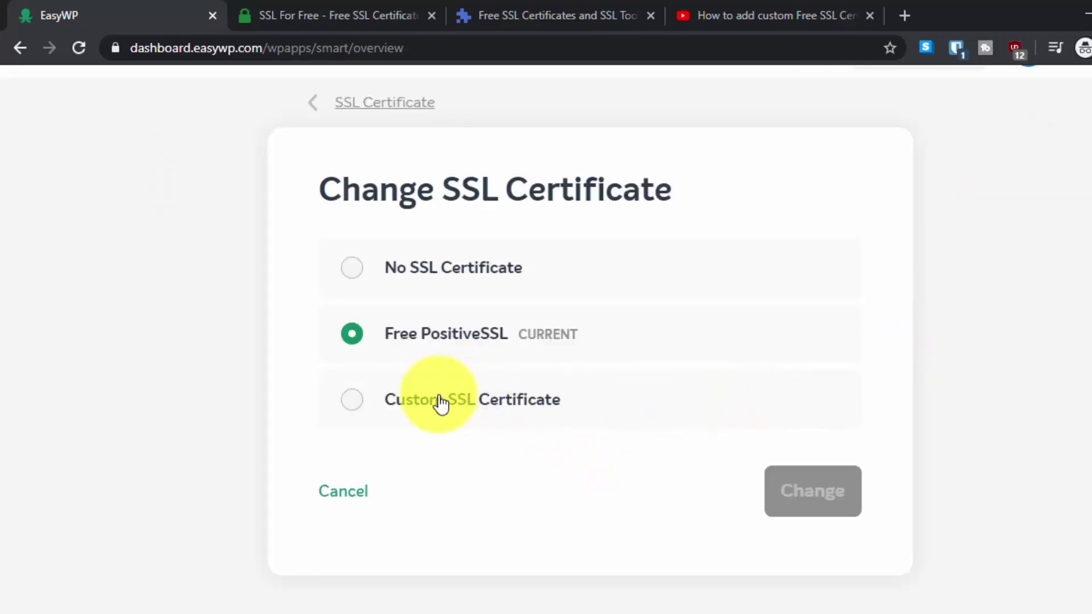
{"action": "left_click", "coordinate": [354, 403]}
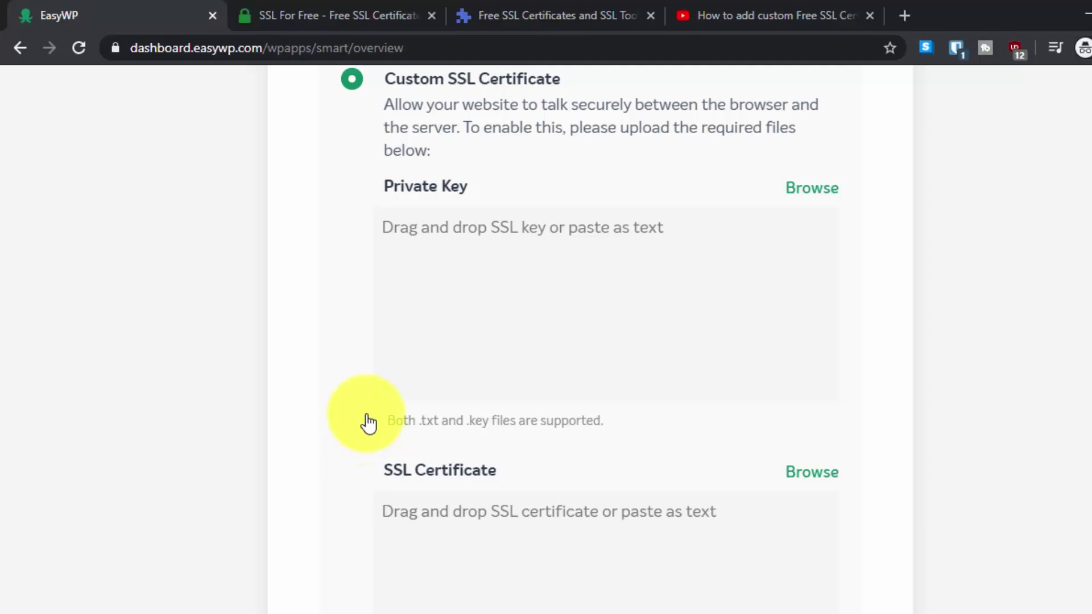
Examine which files the custom certificate form requires: Private Key, SSL Certificate and CA Bundle
{"action": "scroll", "coordinate": [367, 421], "scroll_direction": "up", "scroll_amount": 6}
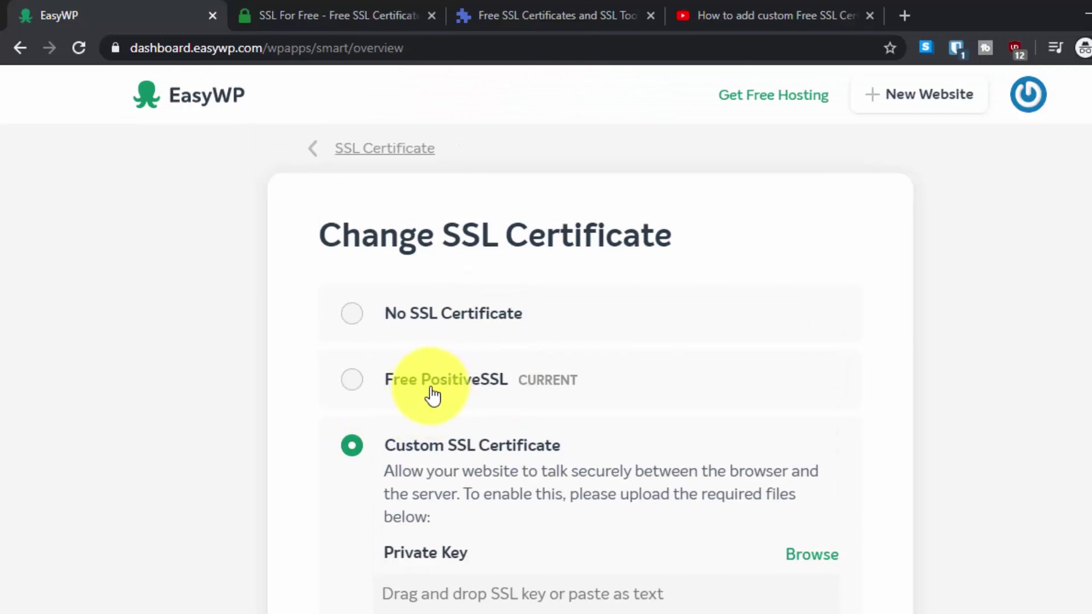
{"action": "scroll", "coordinate": [435, 398], "scroll_direction": "down", "scroll_amount": 4}
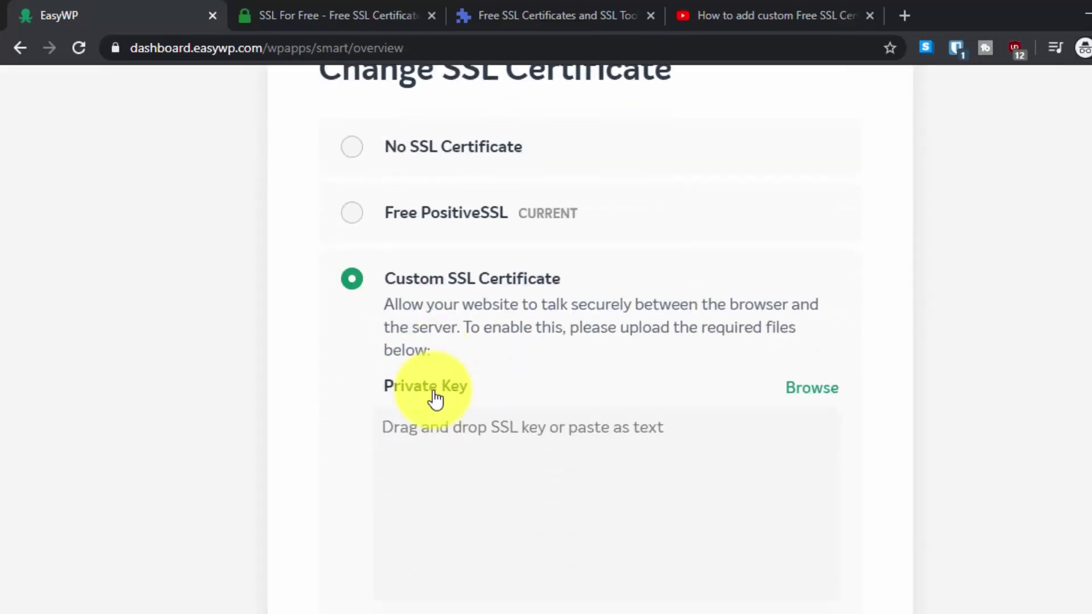
{"action": "scroll", "coordinate": [435, 397], "scroll_direction": "down", "scroll_amount": 2}
{"action": "scroll", "coordinate": [434, 393], "scroll_direction": "up", "scroll_amount": 2}
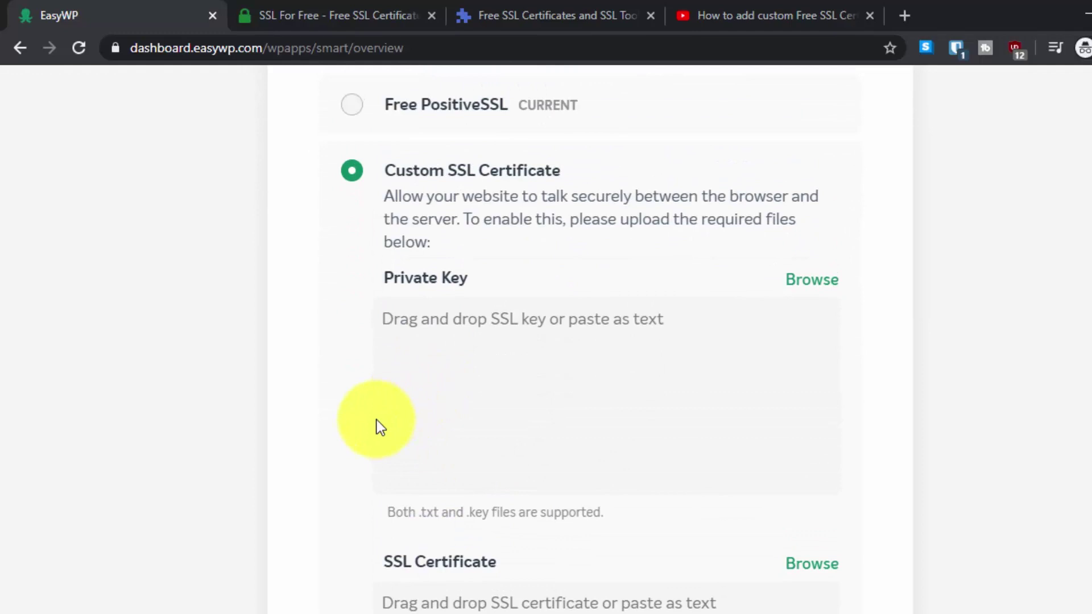
{"action": "scroll", "coordinate": [366, 468], "scroll_direction": "down", "scroll_amount": 3}
{"action": "scroll", "coordinate": [367, 468], "scroll_direction": "up", "scroll_amount": 2}
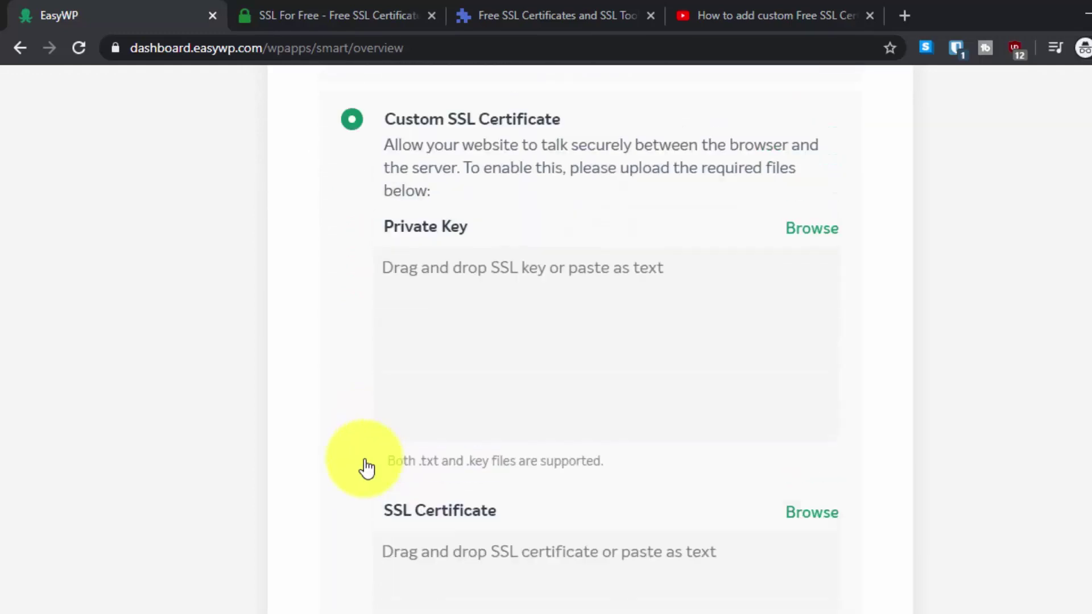
{"action": "scroll", "coordinate": [367, 466], "scroll_direction": "up", "scroll_amount": 1}
{"action": "scroll", "coordinate": [497, 364], "scroll_direction": "down", "scroll_amount": 6}
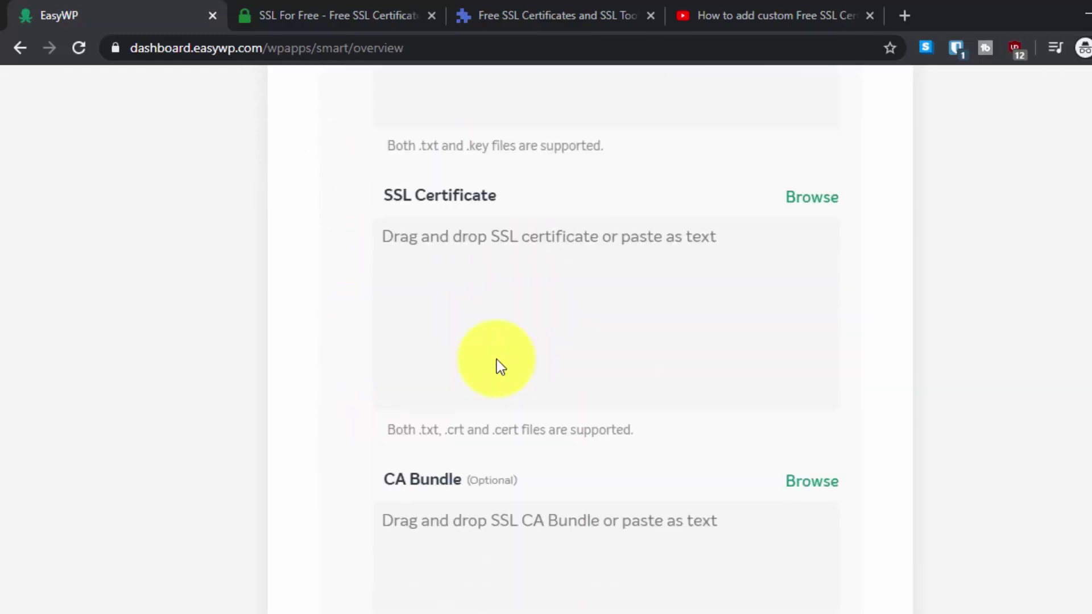
{"action": "scroll", "coordinate": [497, 359], "scroll_direction": "down", "scroll_amount": 6}
{"action": "scroll", "coordinate": [496, 360], "scroll_direction": "up", "scroll_amount": 17}
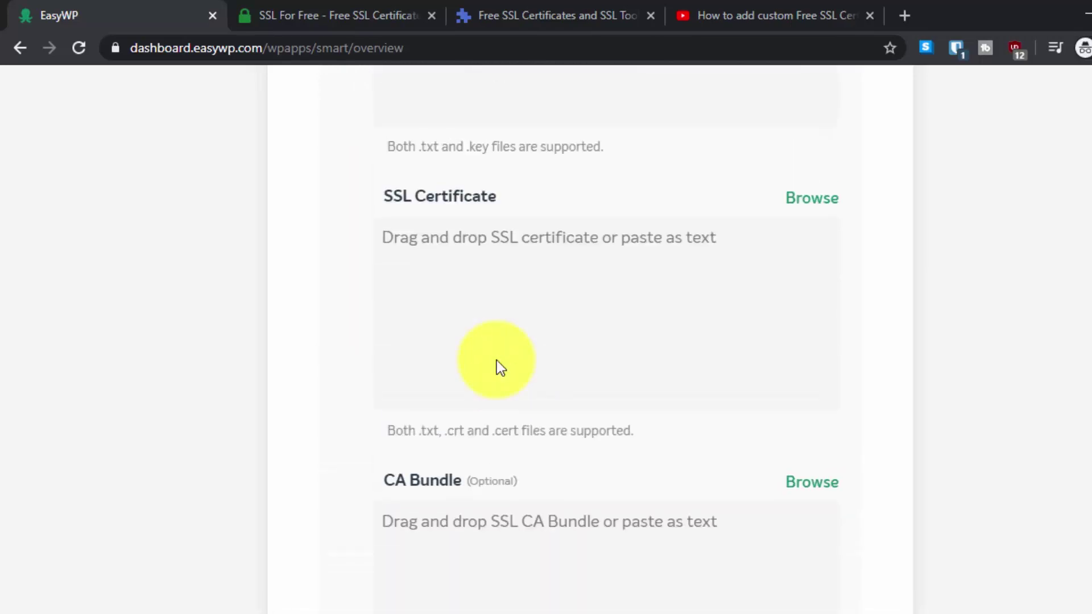
Switch from the EasyWP dashboard to the ZeroSSL home page, glancing at SSL For Free on the way
{"action": "left_click", "coordinate": [526, 14]}
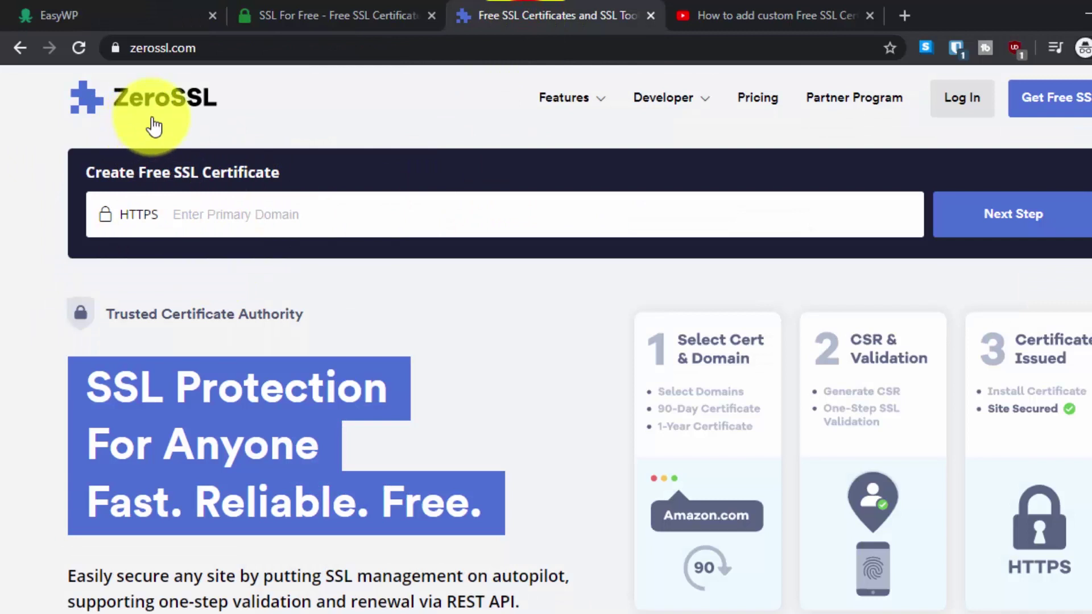
{"action": "left_click", "coordinate": [290, 8]}
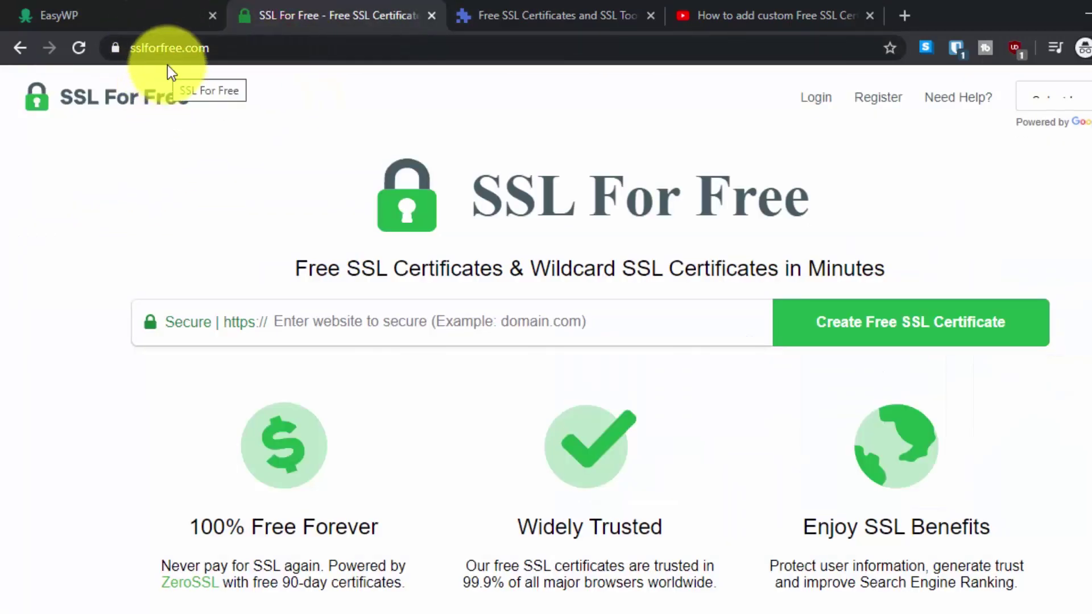
{"action": "left_click", "coordinate": [520, 9]}
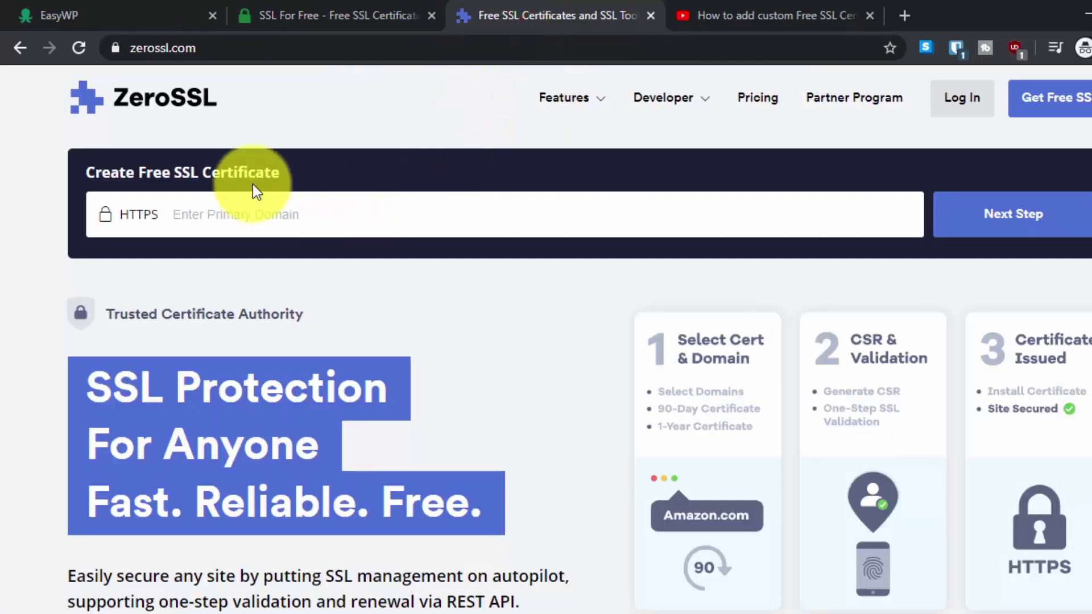
Enter bonzour.website as the primary domain for a free SSL certificate and continue to the account sign-up
{"action": "left_click", "coordinate": [252, 203]}
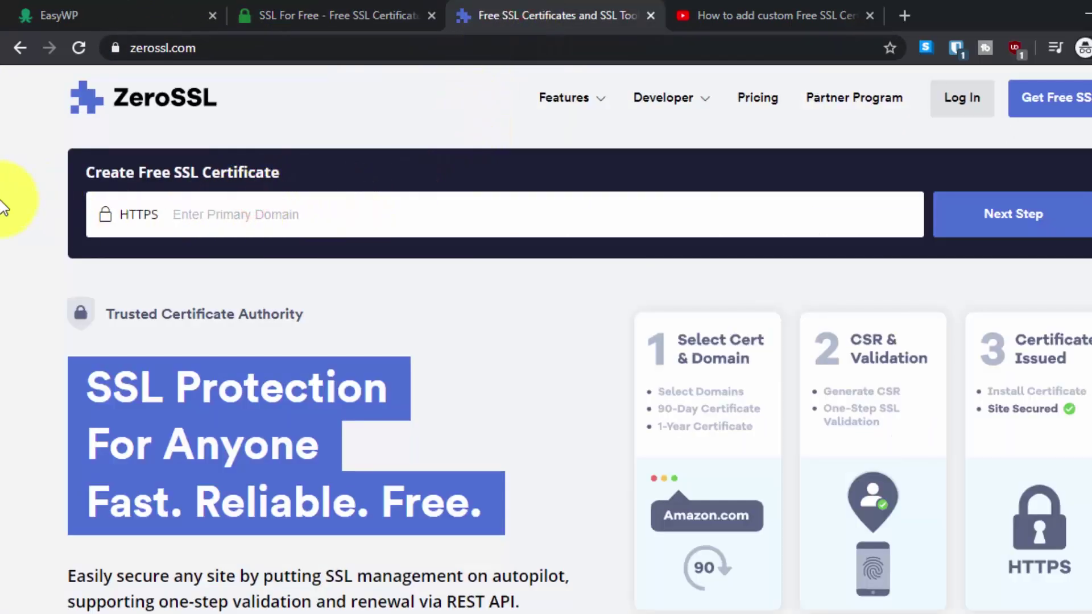
{"action": "type", "text": "bonzou"}
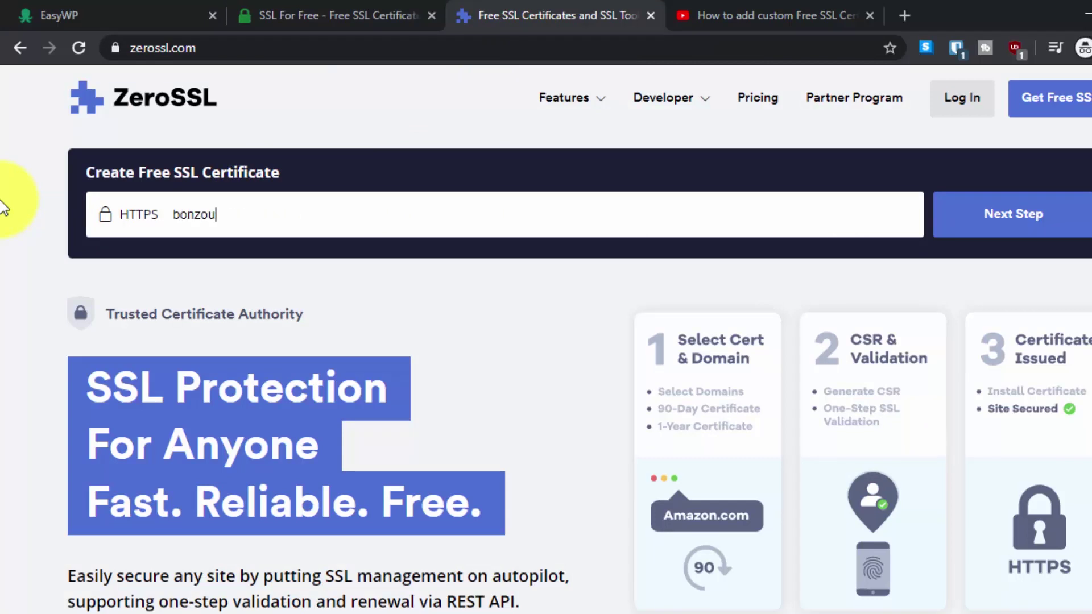
{"action": "type", "text": "r.we"}
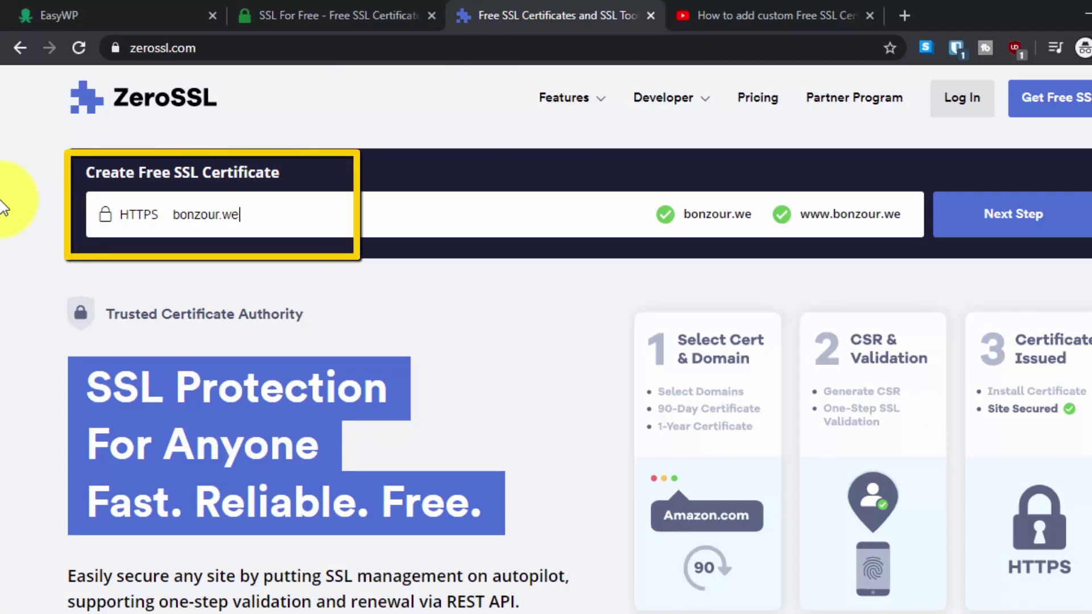
{"action": "type", "text": "bite"}
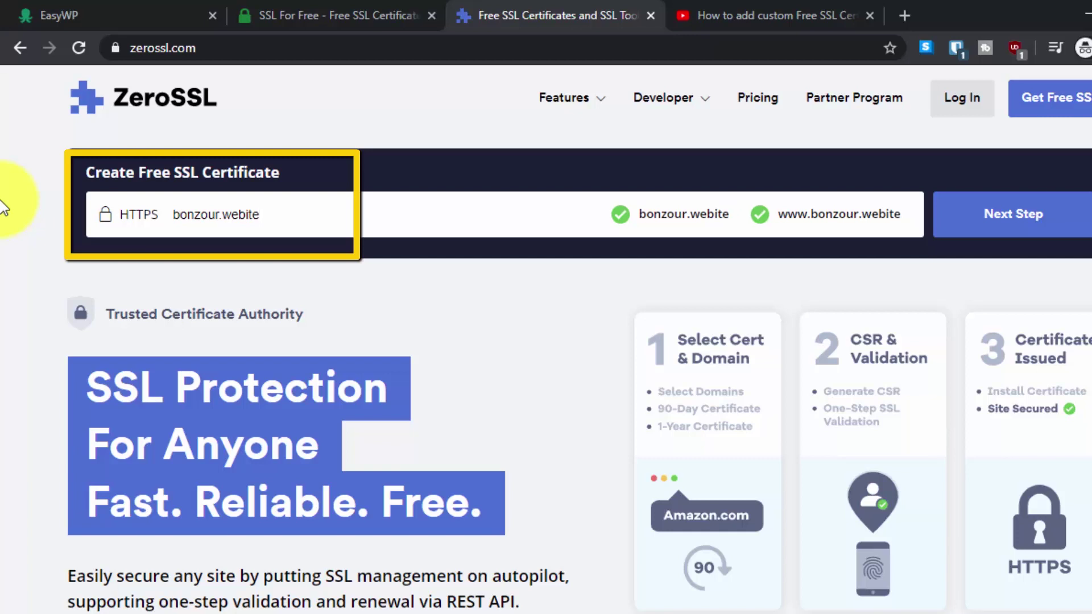
{"action": "key", "text": "BackSpace"}
{"action": "key", "text": "BackSpace"}
{"action": "key", "text": "BackSpace"}
{"action": "key", "text": "BackSpace"}
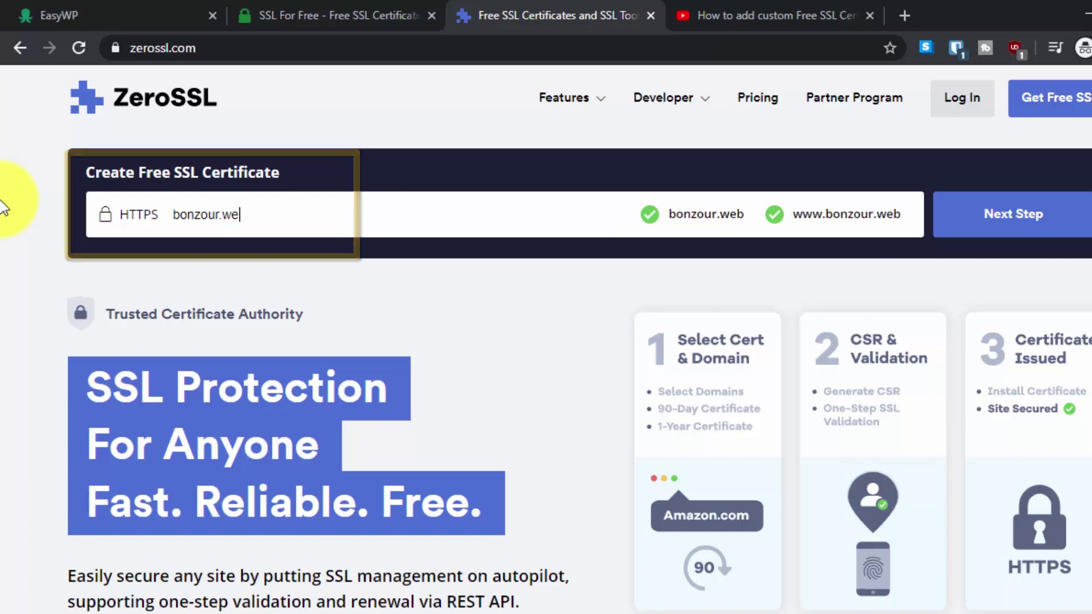
{"action": "type", "text": "site"}
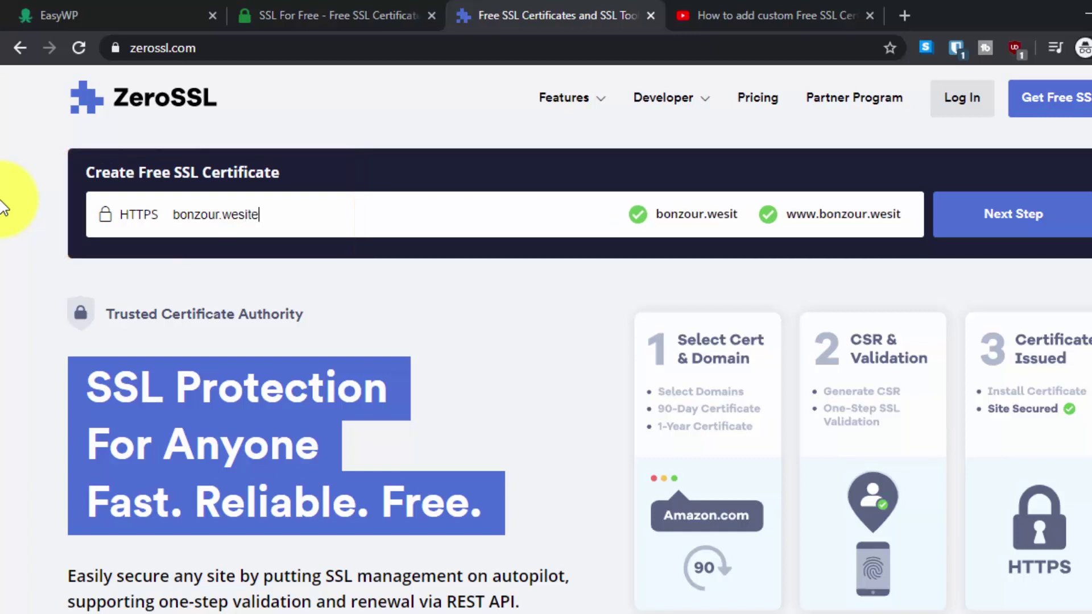
{"action": "key", "text": "BackSpace"}
{"action": "key", "text": "BackSpace"}
{"action": "key", "text": "BackSpace"}
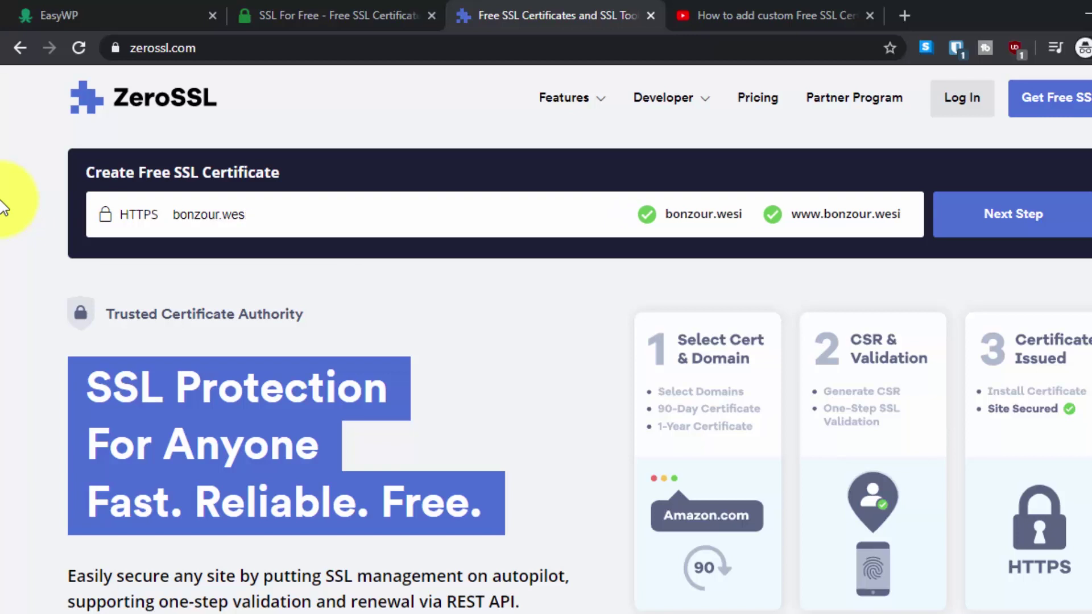
{"action": "key", "text": "BackSpace"}
{"action": "type", "text": "b"}
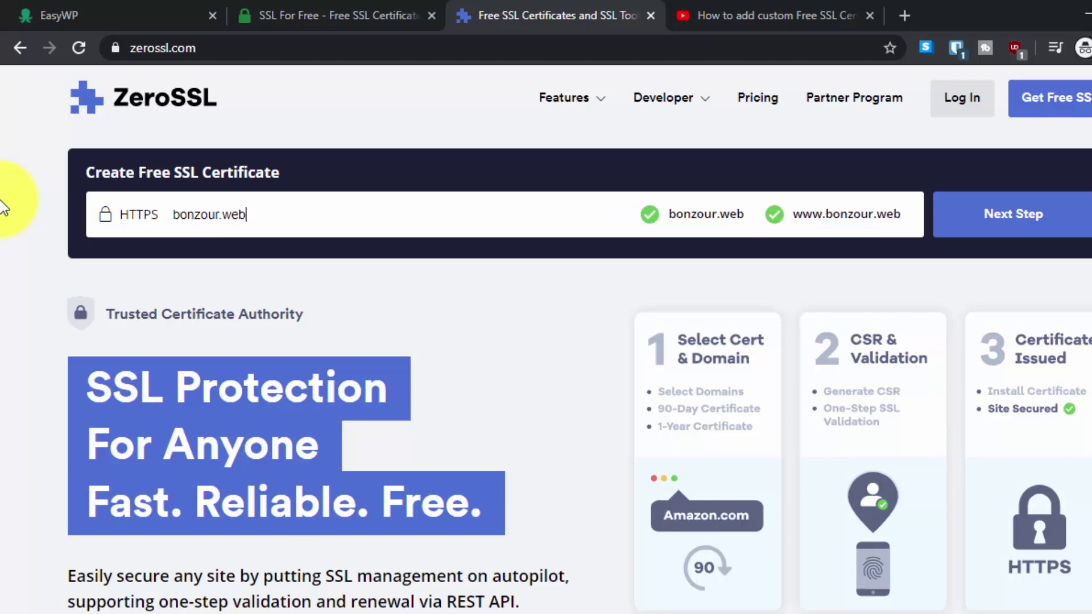
{"action": "type", "text": "site"}
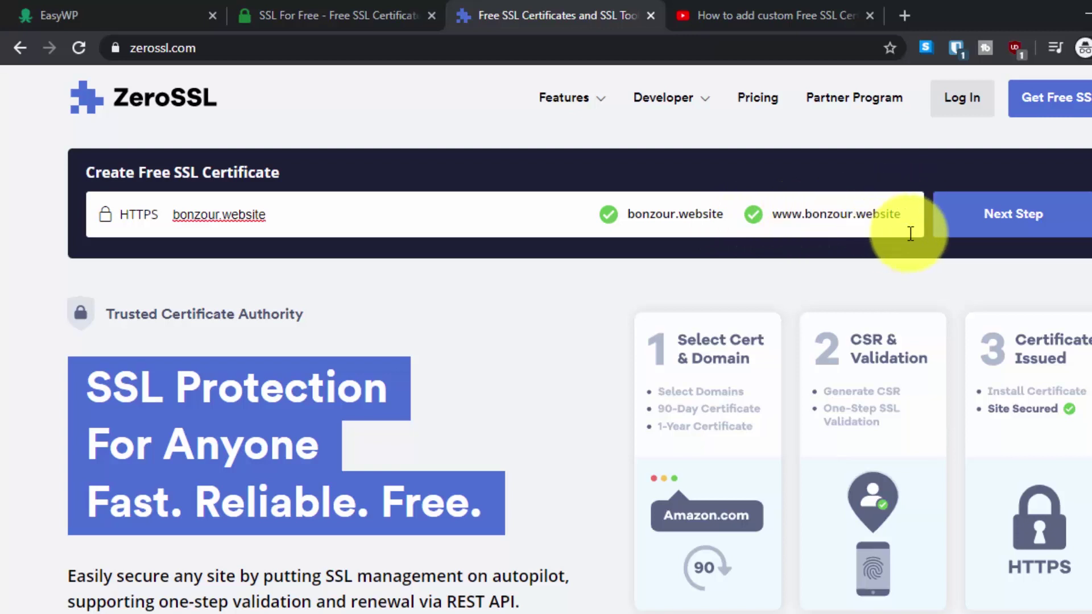
{"action": "left_click", "coordinate": [986, 229]}
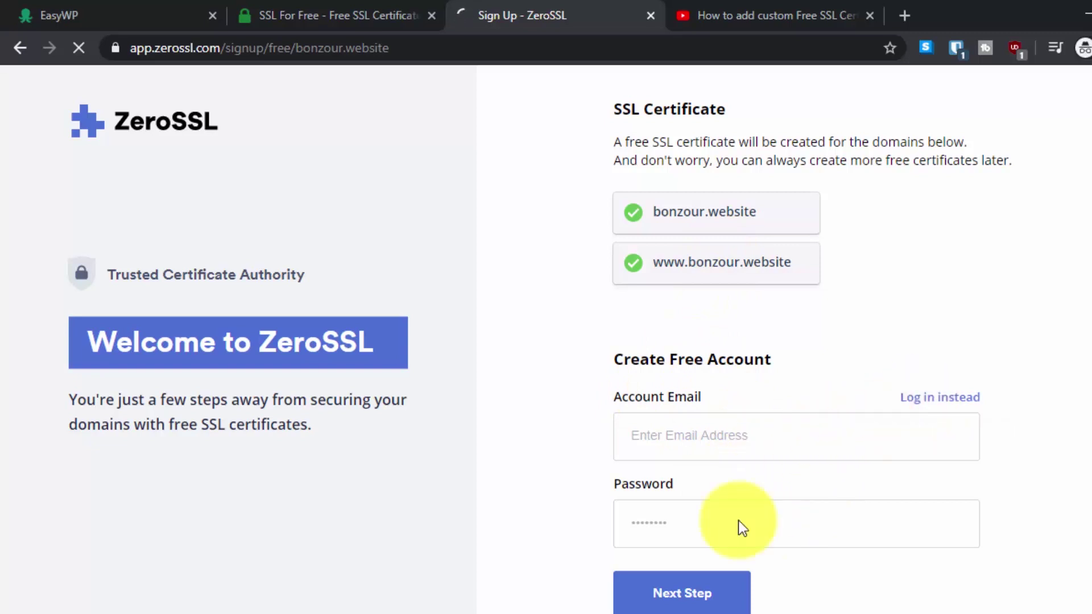
Log in to the existing ZeroSSL account instead of signing up, filling in the saved account email and password
{"action": "left_click", "coordinate": [758, 438]}
{"action": "left_click", "coordinate": [743, 534]}
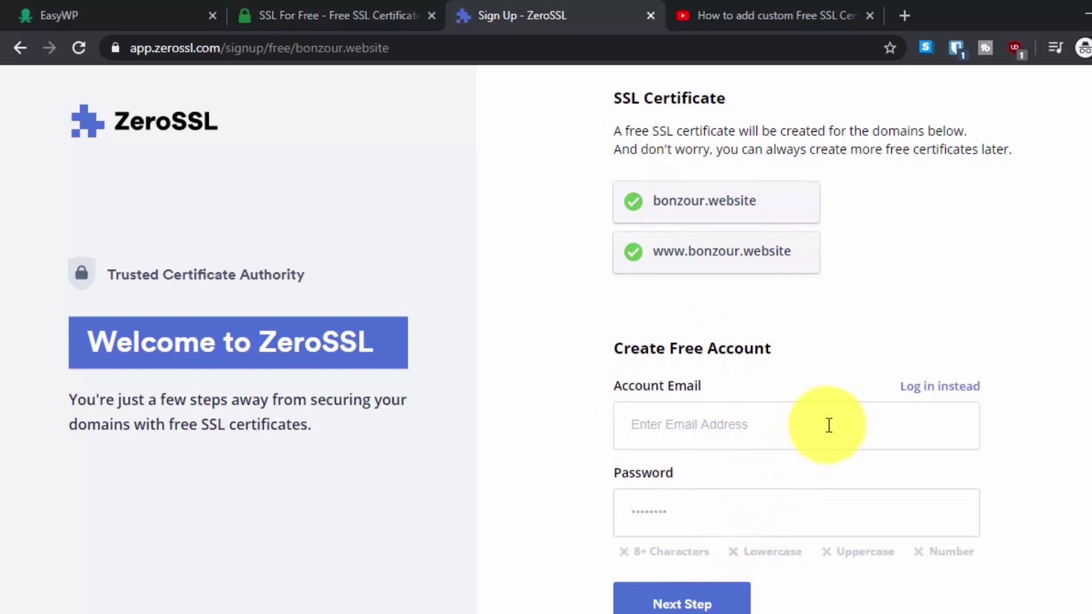
{"action": "left_click", "coordinate": [930, 392]}
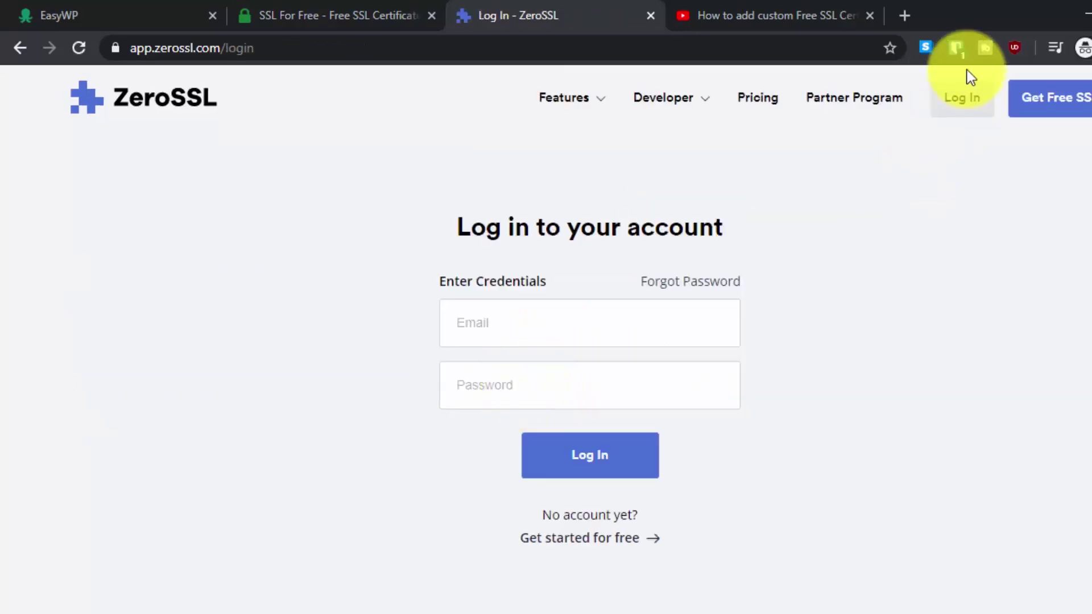
{"action": "left_click", "coordinate": [954, 48]}
{"action": "left_click", "coordinate": [814, 162]}
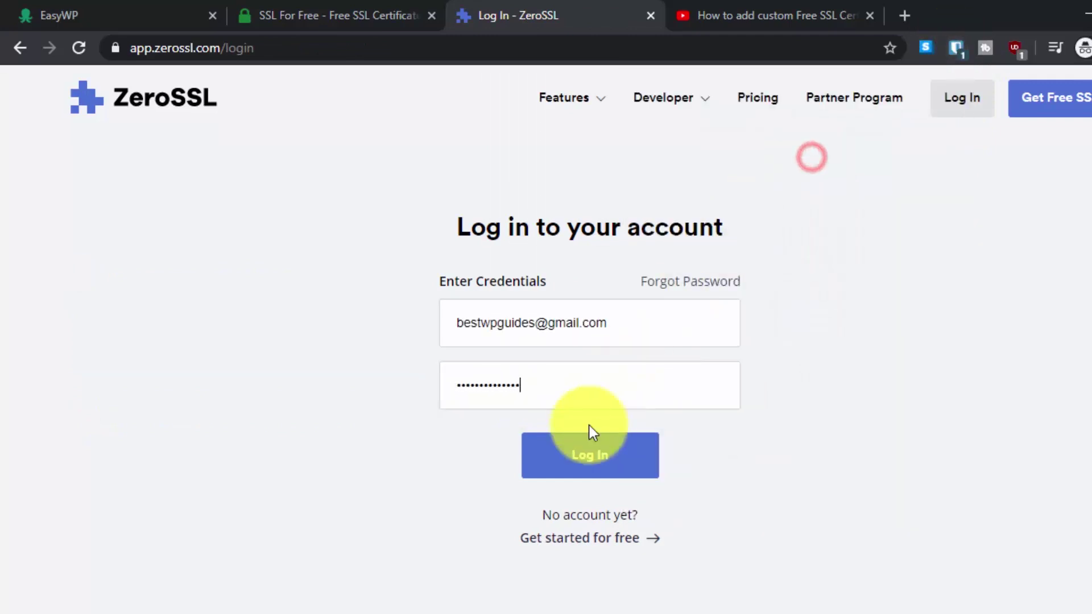
{"action": "left_click_drag", "start_coordinate": [457, 323], "coordinate": [620, 320]}
{"action": "left_click", "coordinate": [319, 359]}
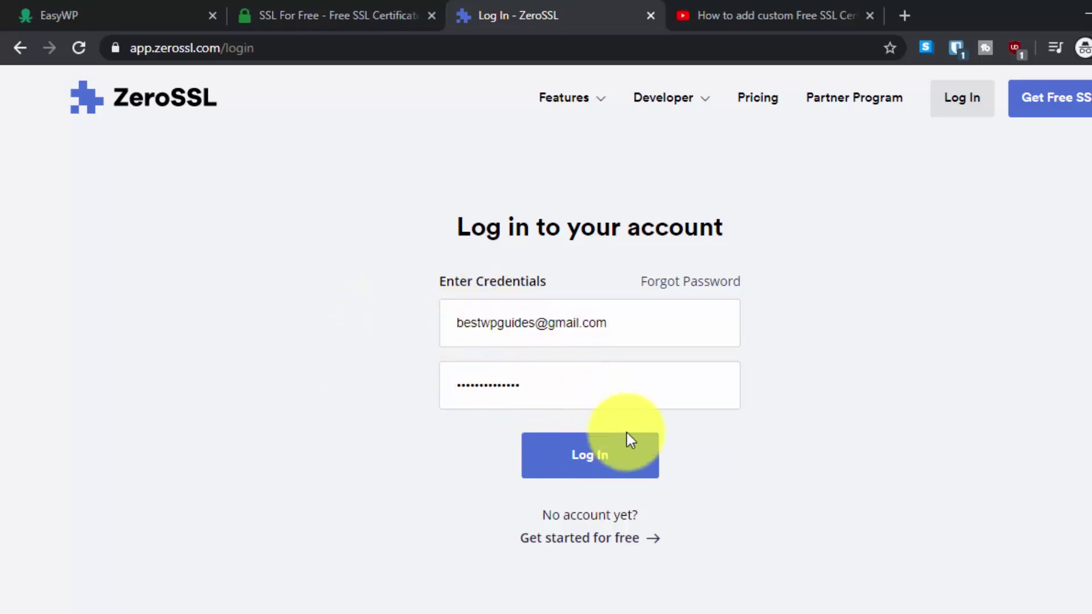
{"action": "left_click", "coordinate": [624, 462]}
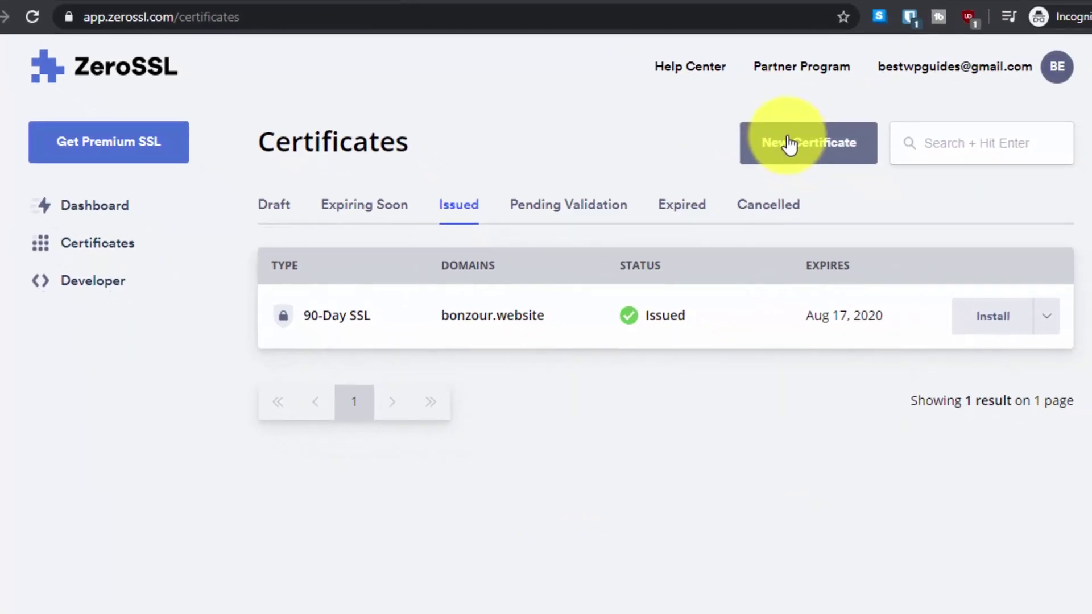
Start a new certificate and set its domain to bonzour.website without the wildcard option, continuing to the validity settings
{"action": "left_click", "coordinate": [788, 144]}
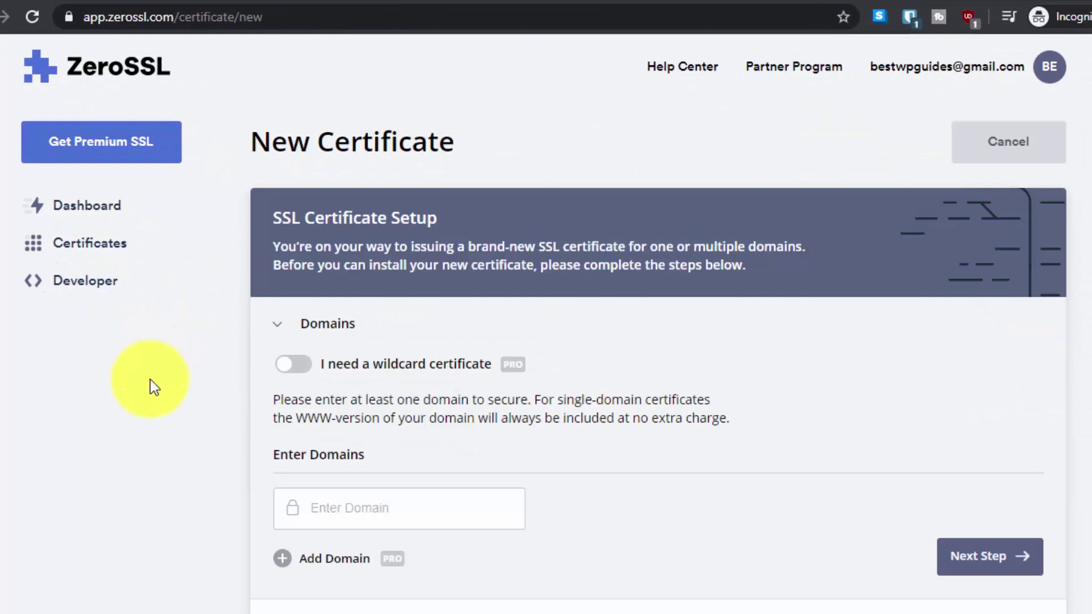
{"action": "scroll", "coordinate": [154, 391], "scroll_direction": "down", "scroll_amount": 3}
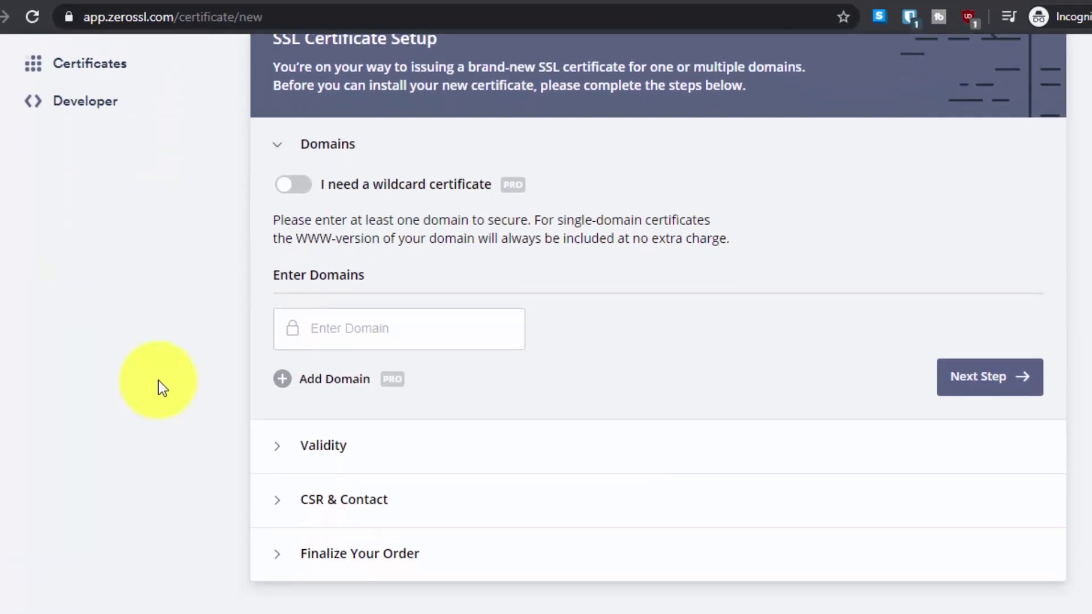
{"action": "scroll", "coordinate": [159, 387], "scroll_direction": "up", "scroll_amount": 2}
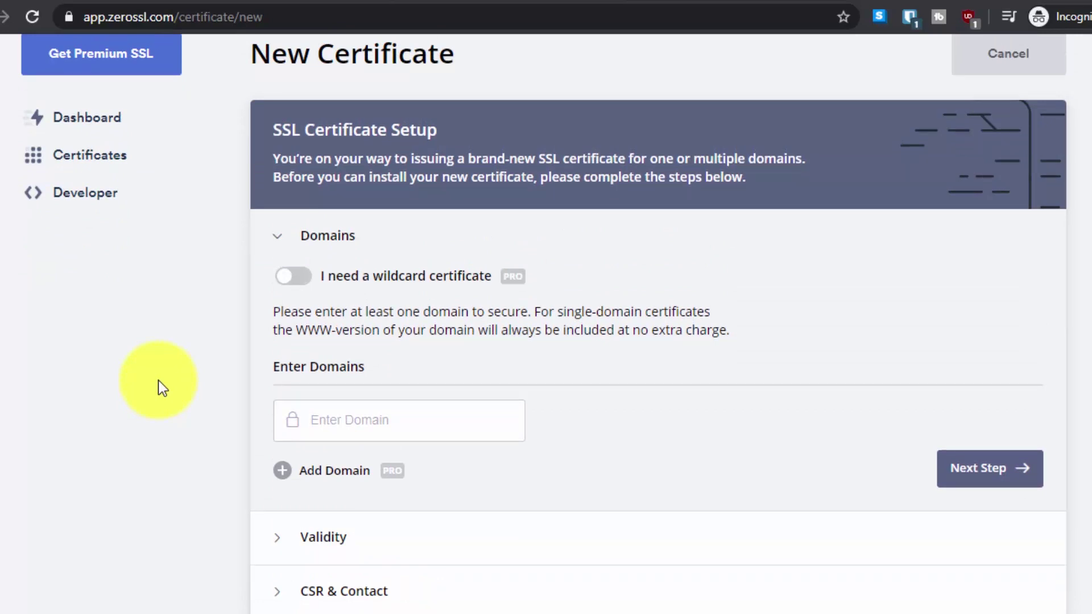
{"action": "scroll", "coordinate": [158, 380], "scroll_direction": "down", "scroll_amount": 2}
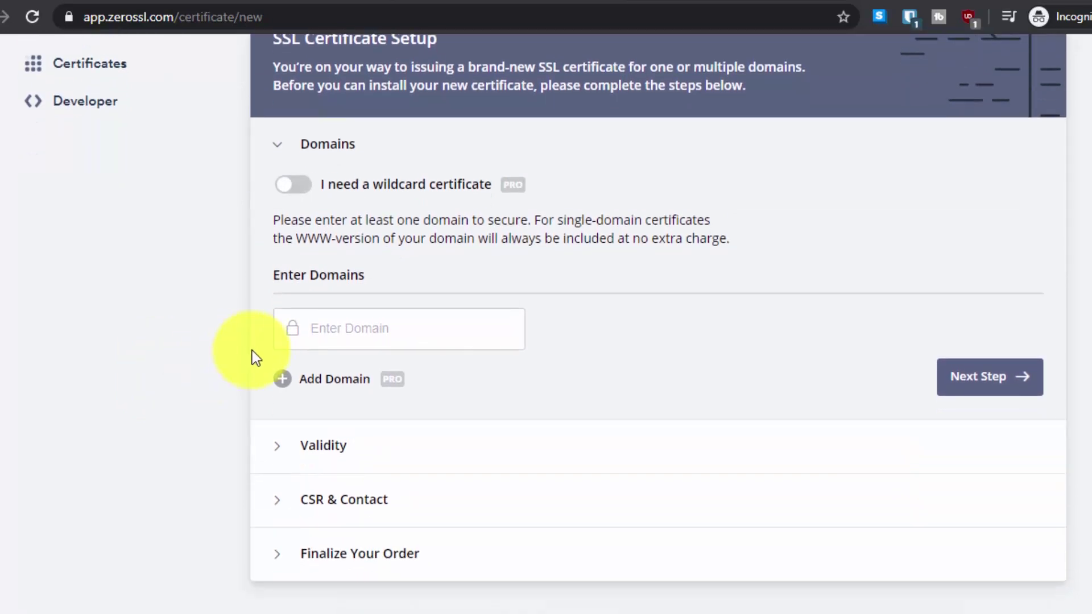
{"action": "left_click", "coordinate": [388, 324]}
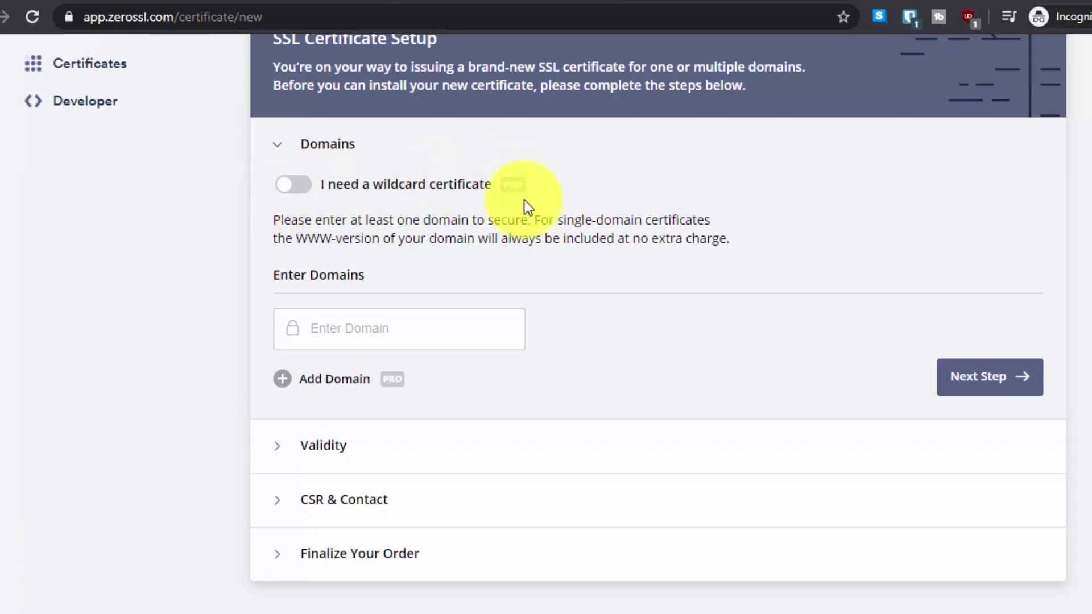
{"action": "left_click", "coordinate": [418, 315]}
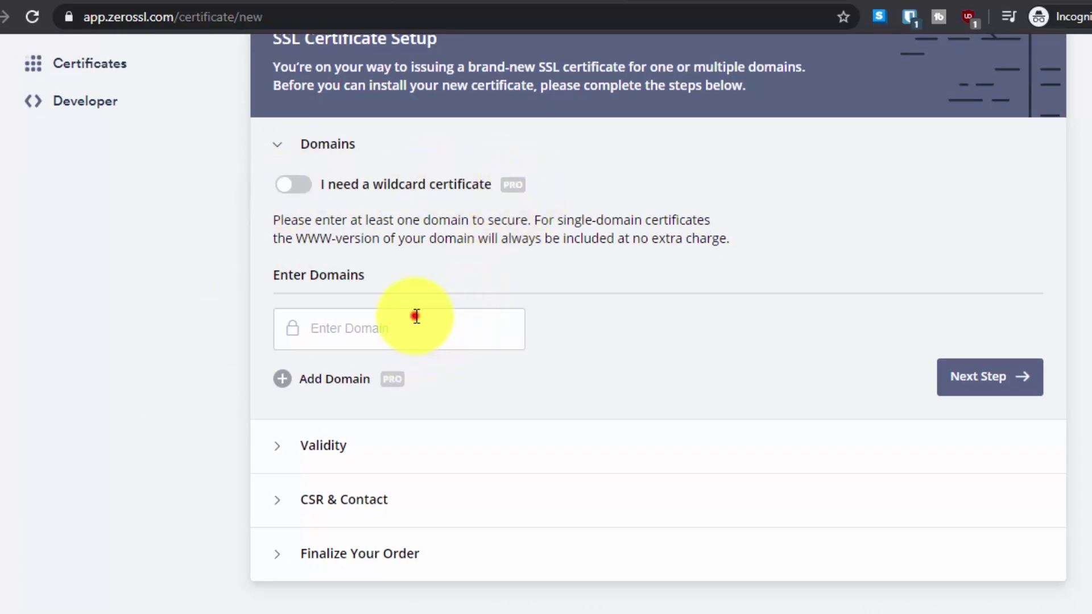
{"action": "type", "text": "bo"}
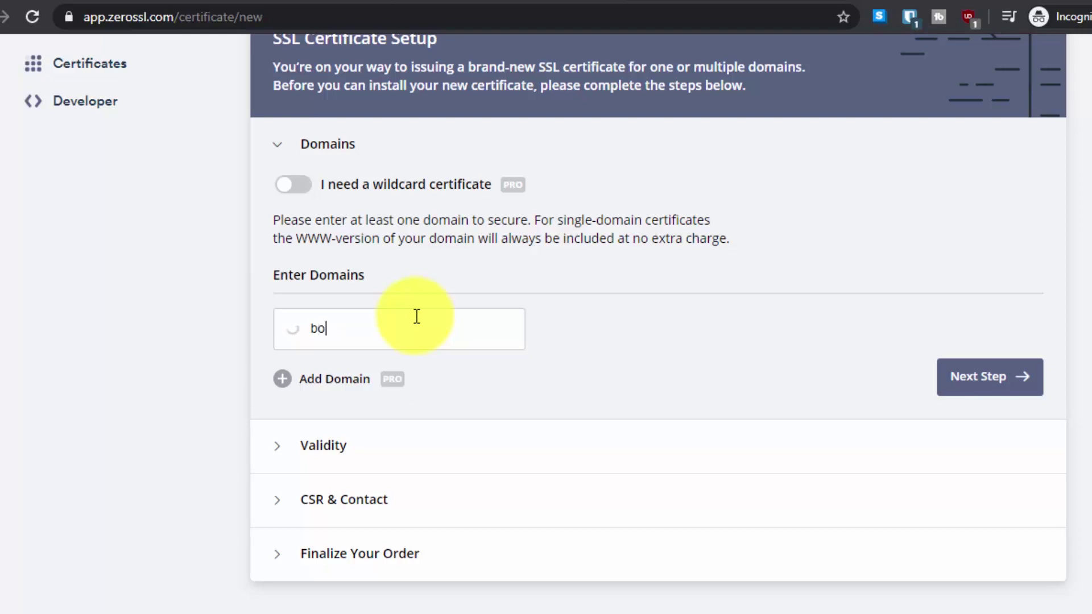
{"action": "type", "text": "nzour"}
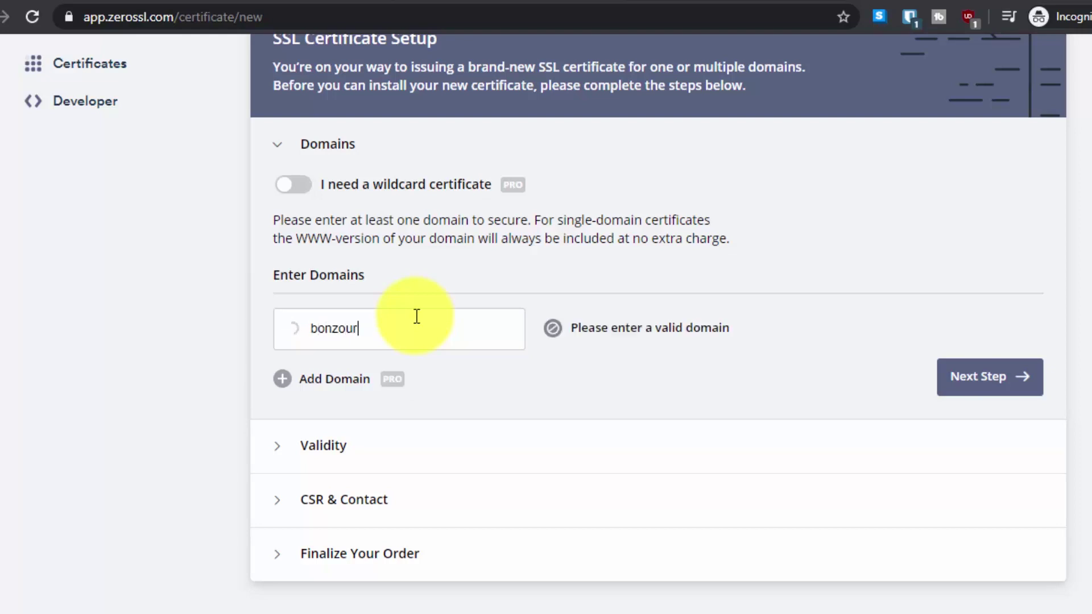
{"action": "type", "text": ".webs"}
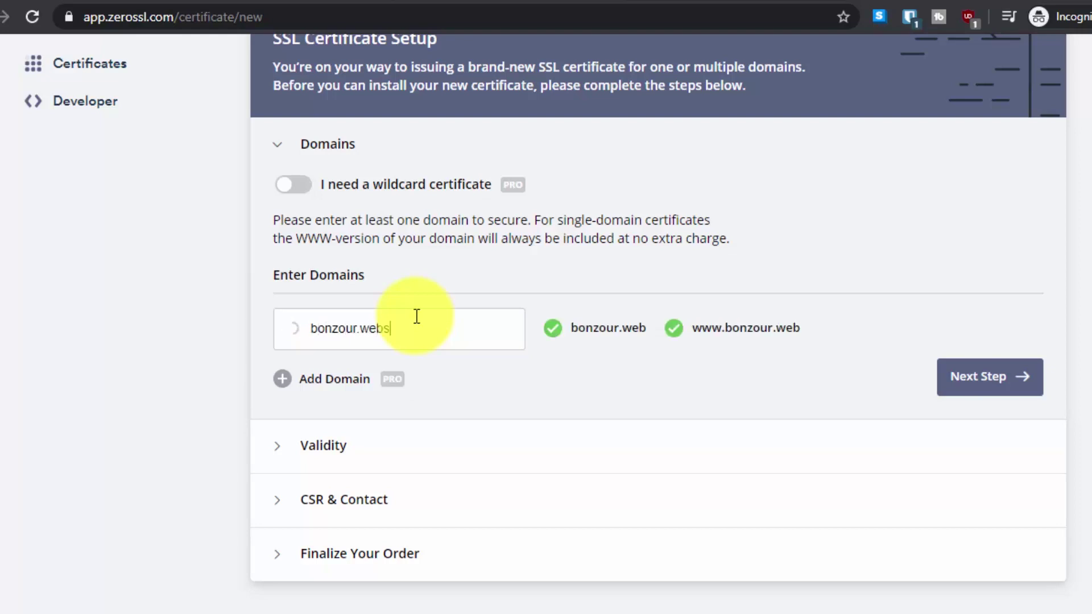
{"action": "type", "text": "ite"}
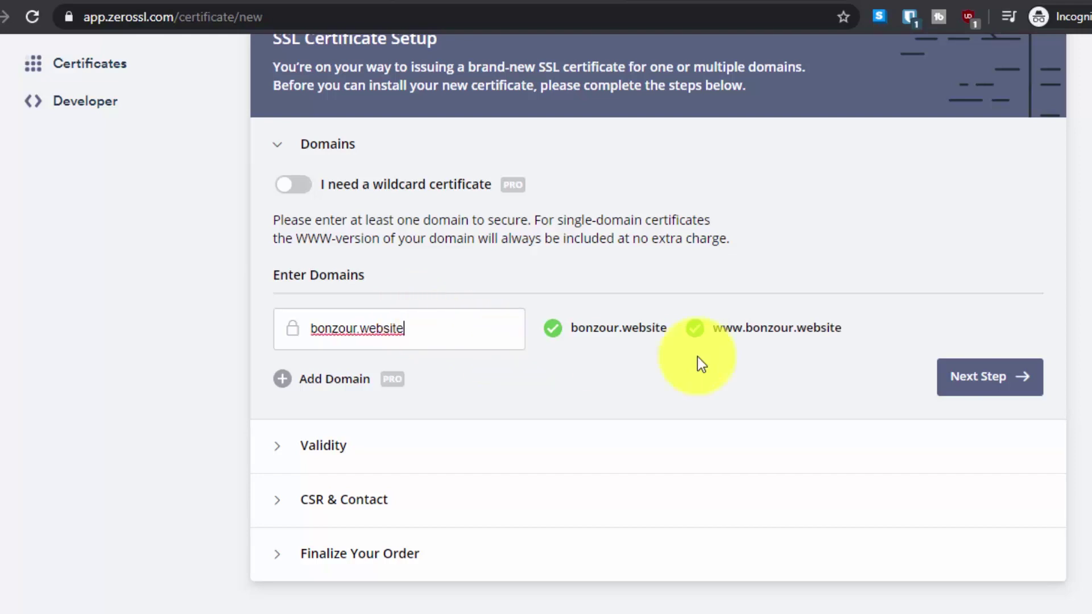
{"action": "left_click", "coordinate": [976, 379]}
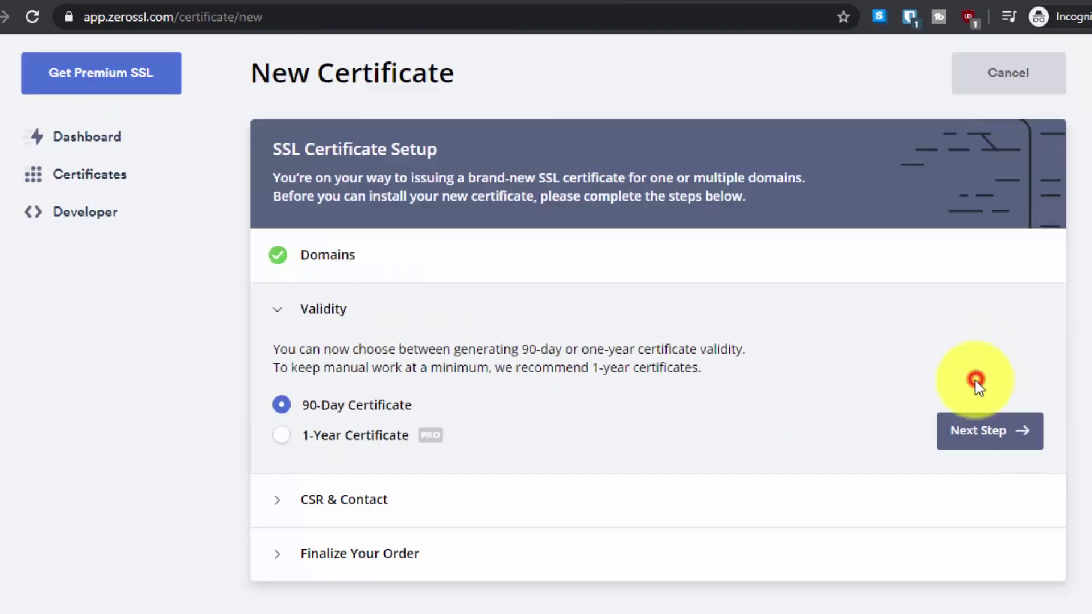
Keep the 90-Day Certificate validity, the default CSR settings and the Free plan, and create the certificate
{"action": "left_click", "coordinate": [999, 431]}
{"action": "left_click", "coordinate": [983, 482]}
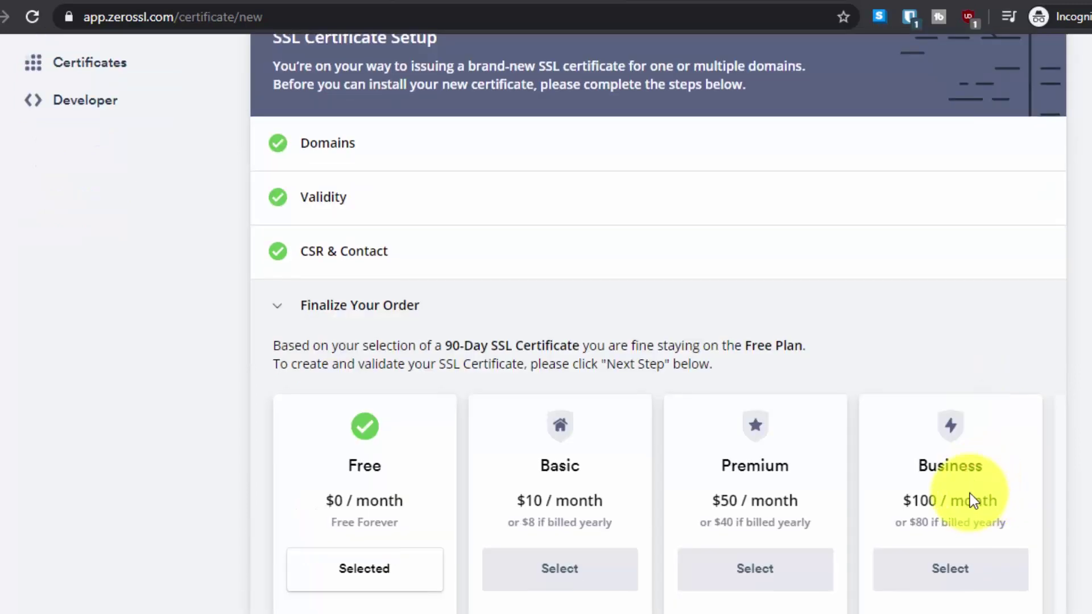
{"action": "scroll", "coordinate": [970, 493], "scroll_direction": "down", "scroll_amount": 5}
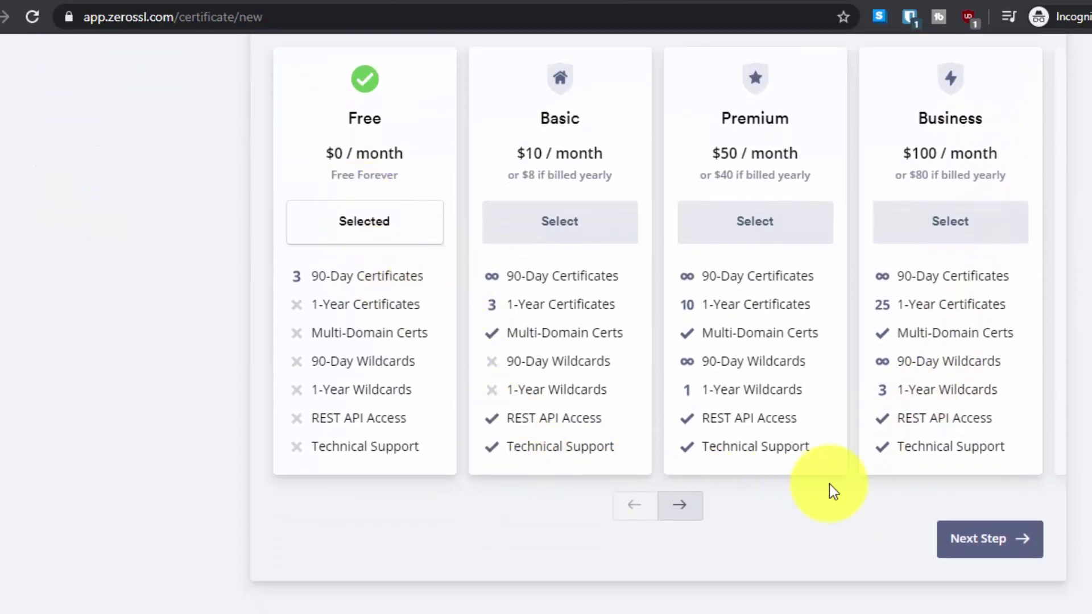
{"action": "left_click", "coordinate": [967, 541]}
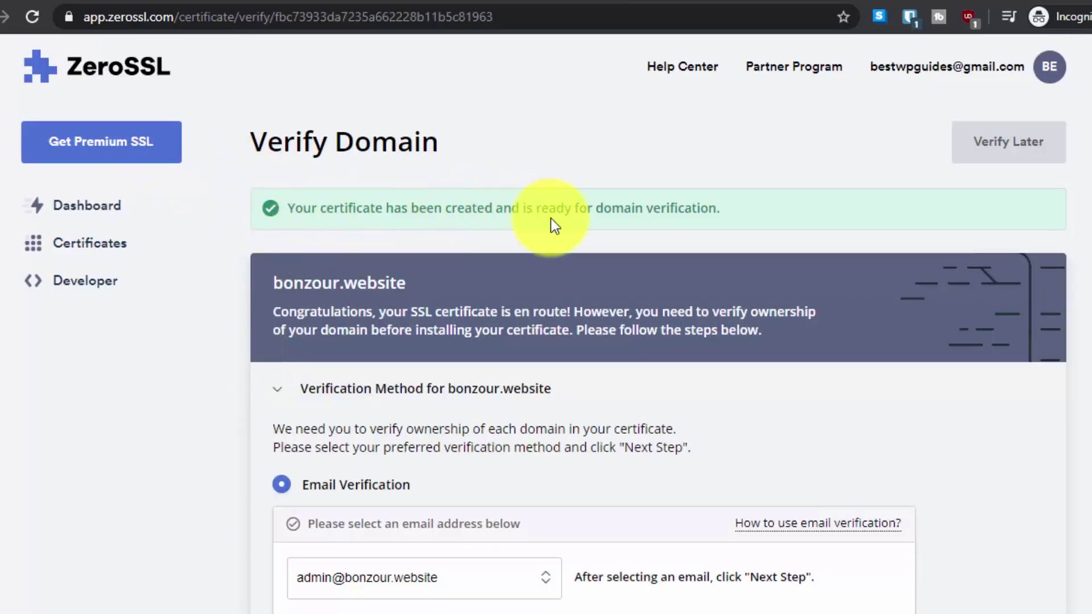
Choose HTTP File Upload as the domain verification method for bonzour.website
{"action": "left_click_drag", "start_coordinate": [571, 211], "coordinate": [702, 212]}
{"action": "left_click", "coordinate": [771, 229]}
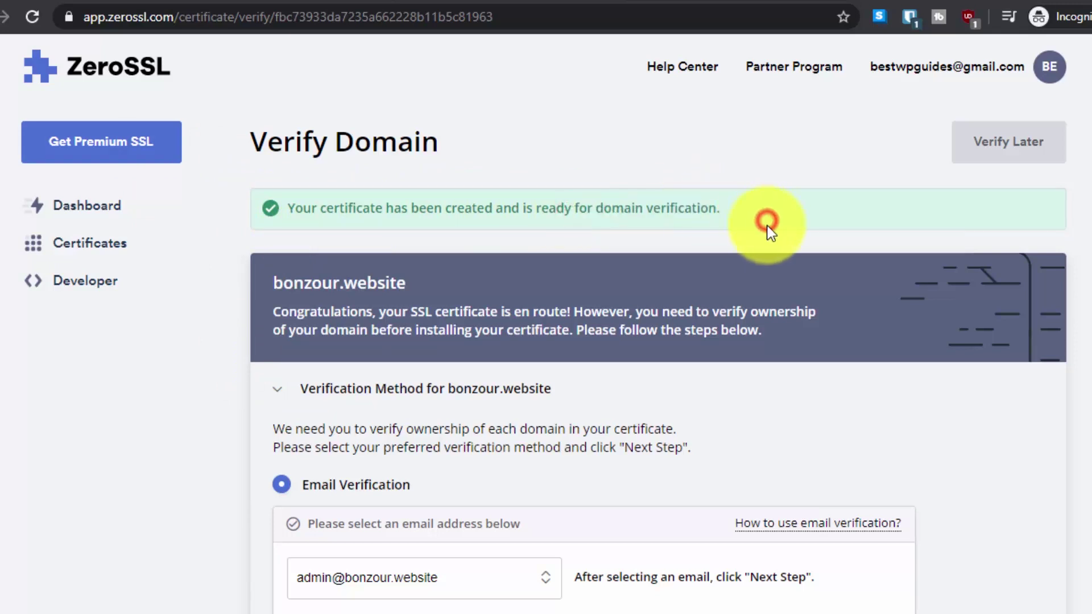
{"action": "scroll", "coordinate": [771, 230], "scroll_direction": "down", "scroll_amount": 3}
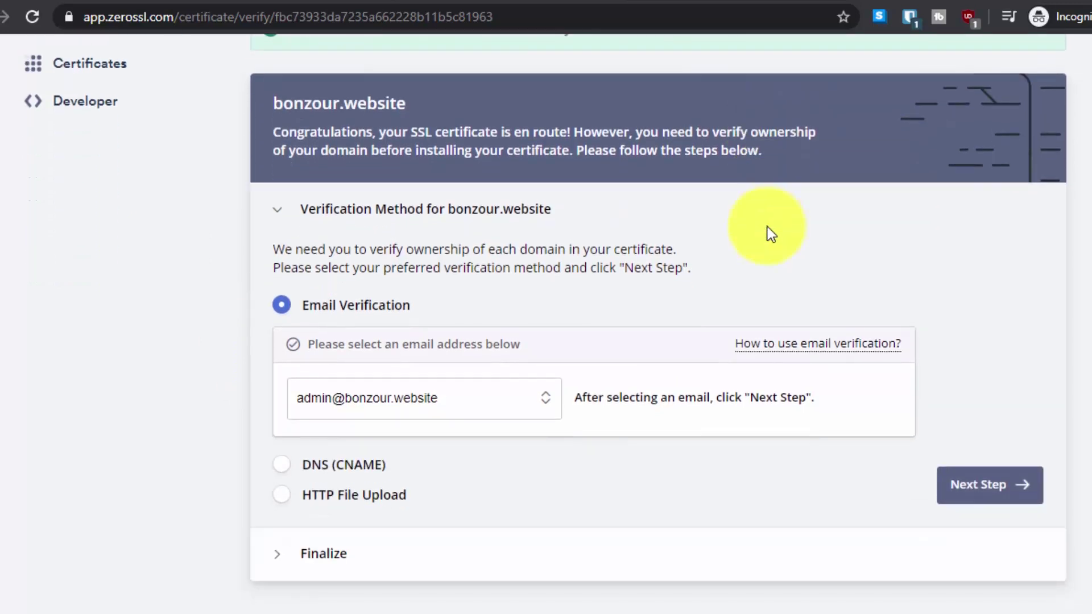
{"action": "left_click", "coordinate": [285, 496]}
{"action": "scroll", "coordinate": [203, 480], "scroll_direction": "down", "scroll_amount": 2}
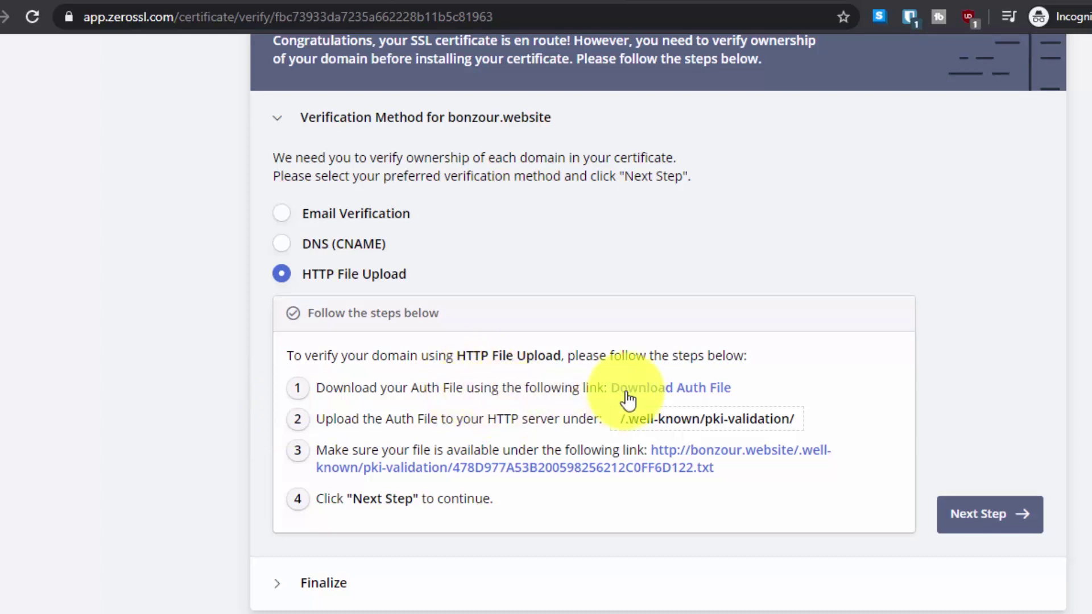
Download the ZeroSSL auth file, and in the EasyWP dashboard generate SFTP access to the website files for 1 hour
{"action": "left_click", "coordinate": [668, 393]}
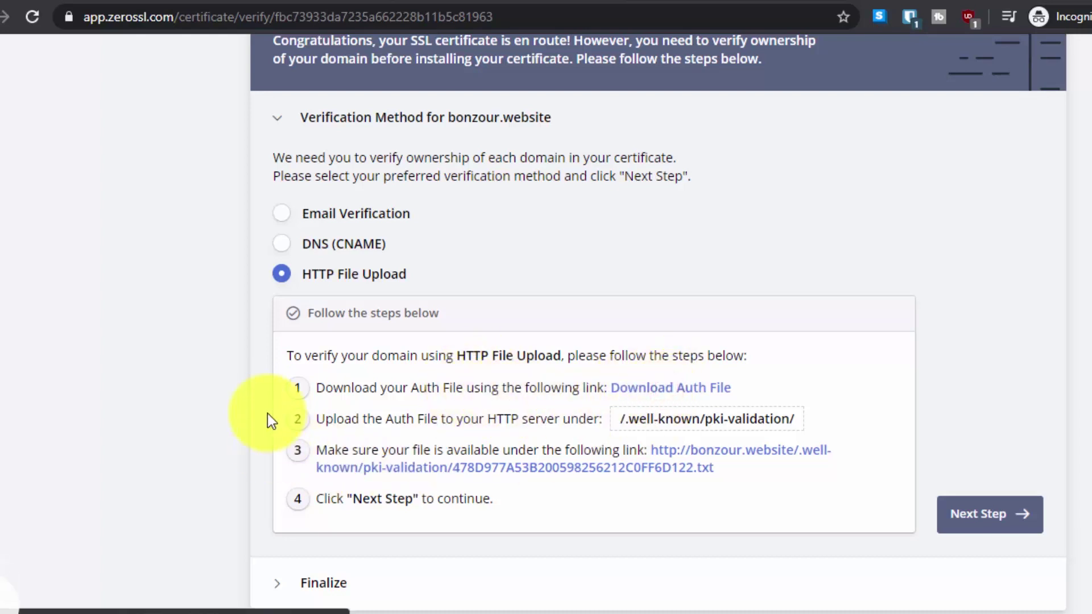
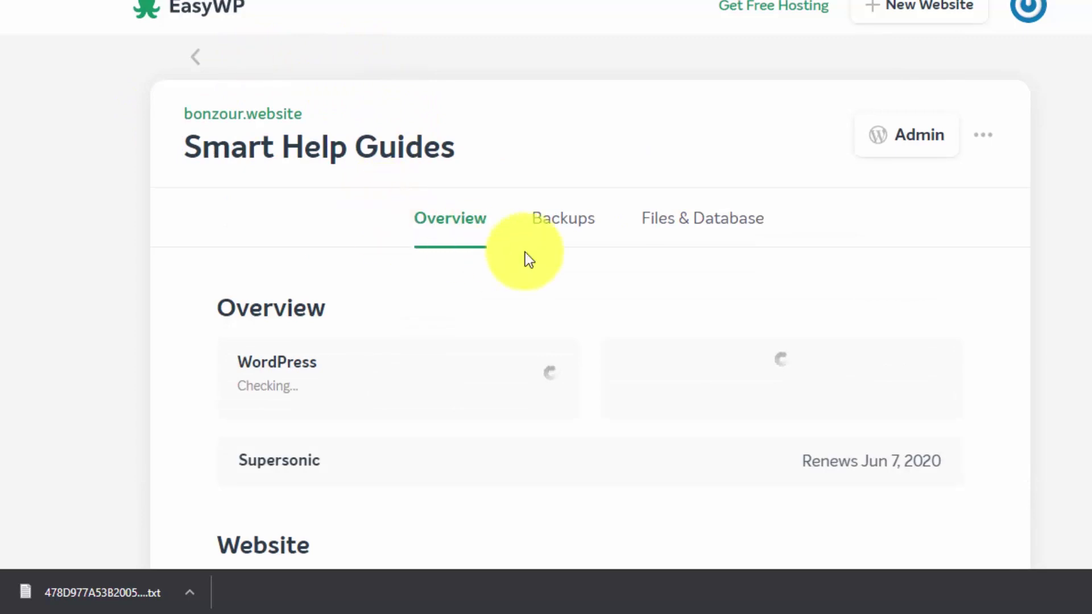
{"action": "left_click", "coordinate": [696, 230]}
{"action": "scroll", "coordinate": [476, 273], "scroll_direction": "down", "scroll_amount": 3}
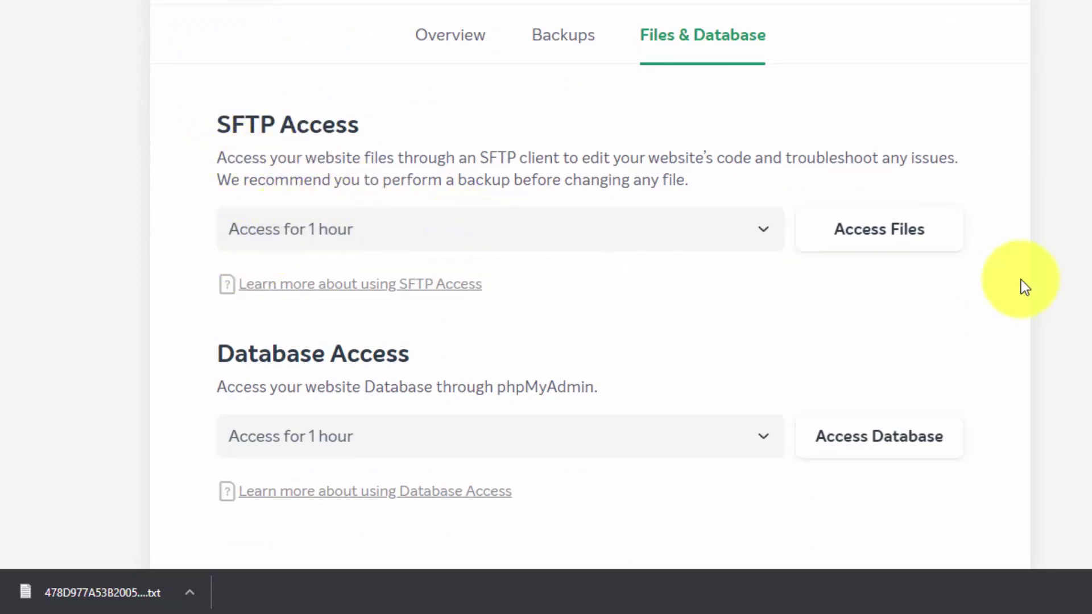
{"action": "left_click", "coordinate": [691, 231]}
{"action": "left_click", "coordinate": [527, 291]}
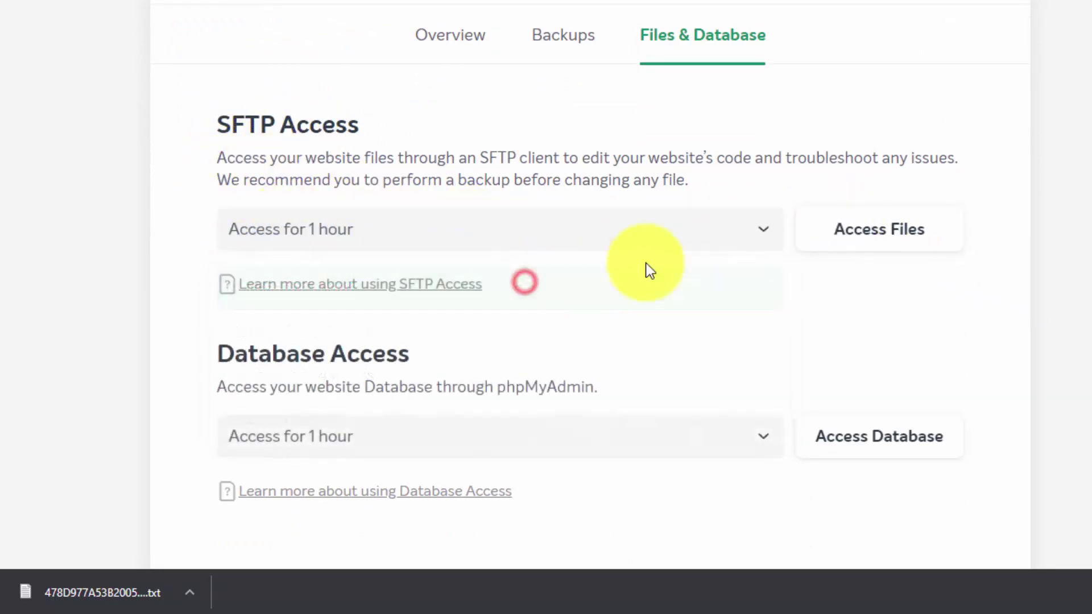
{"action": "left_click", "coordinate": [879, 255]}
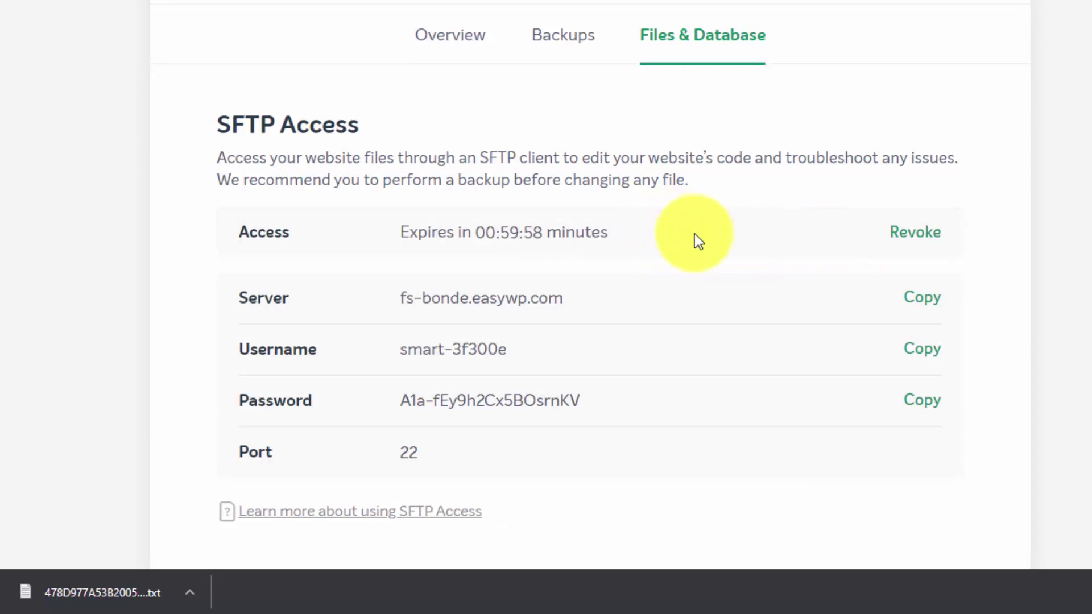
{"action": "scroll", "coordinate": [695, 233], "scroll_direction": "down", "scroll_amount": 3}
{"action": "scroll", "coordinate": [694, 235], "scroll_direction": "up", "scroll_amount": 2}
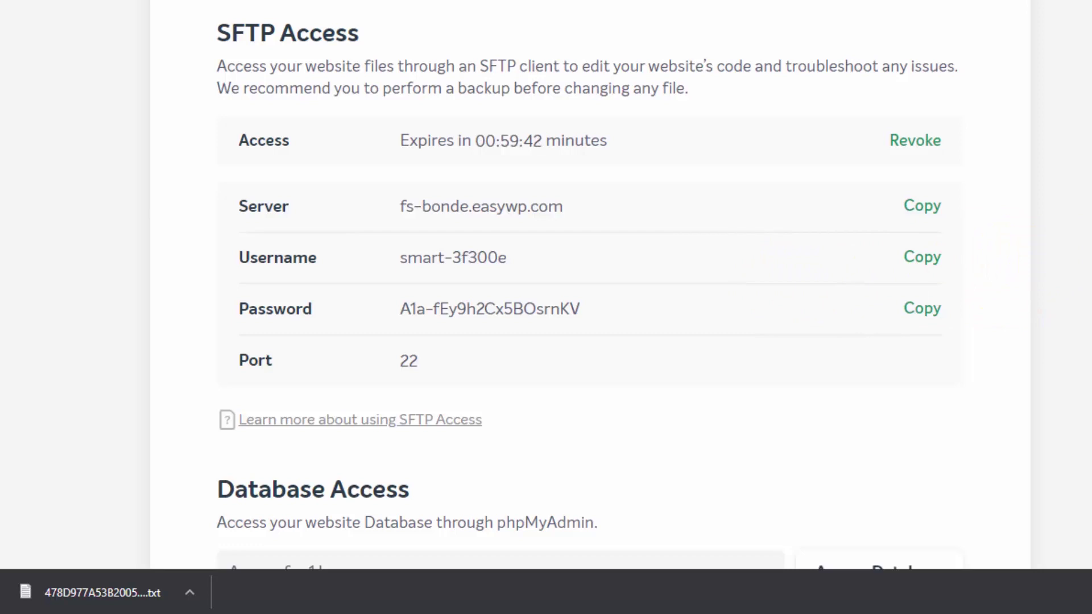
Copy the SFTP server address fs-bonde.easywp.com from EasyWP and enter it as the host in FileZilla
{"action": "left_click", "coordinate": [1065, 305]}
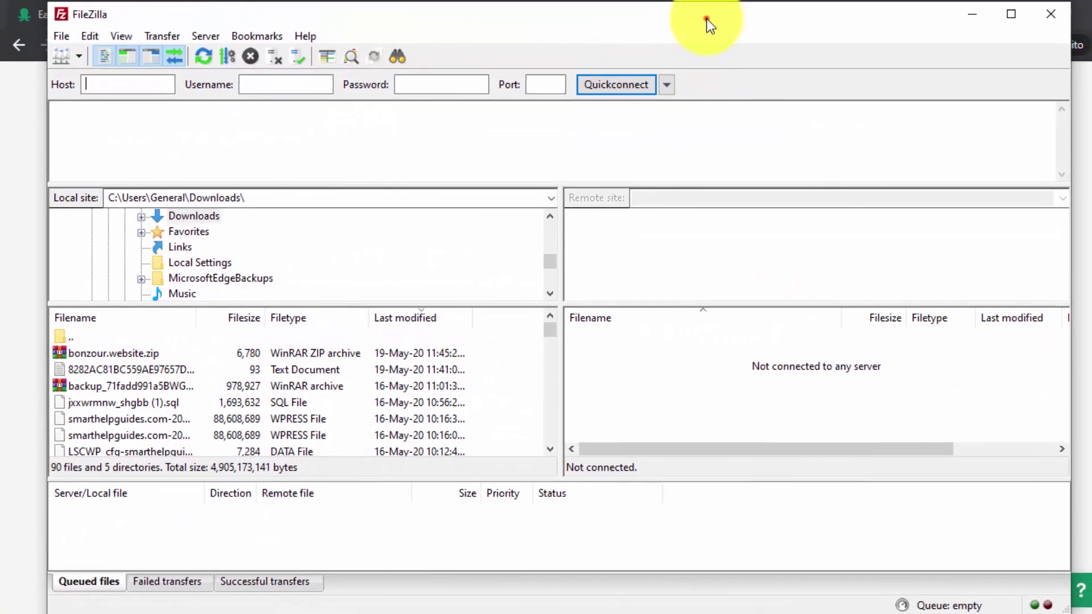
{"action": "left_click_drag", "start_coordinate": [706, 18], "coordinate": [741, 25]}
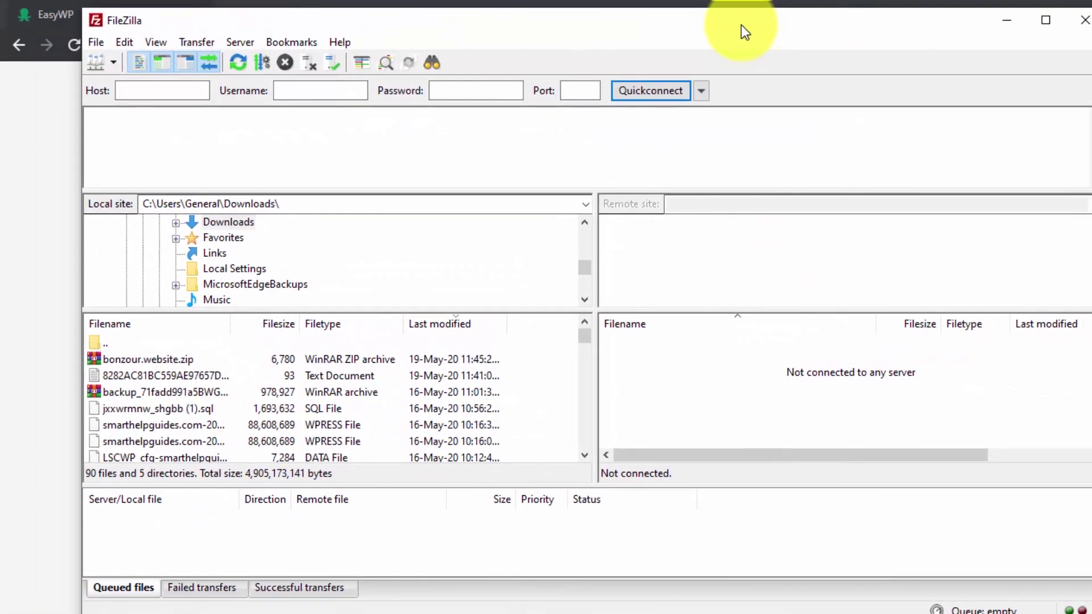
{"action": "left_click", "coordinate": [3, 319]}
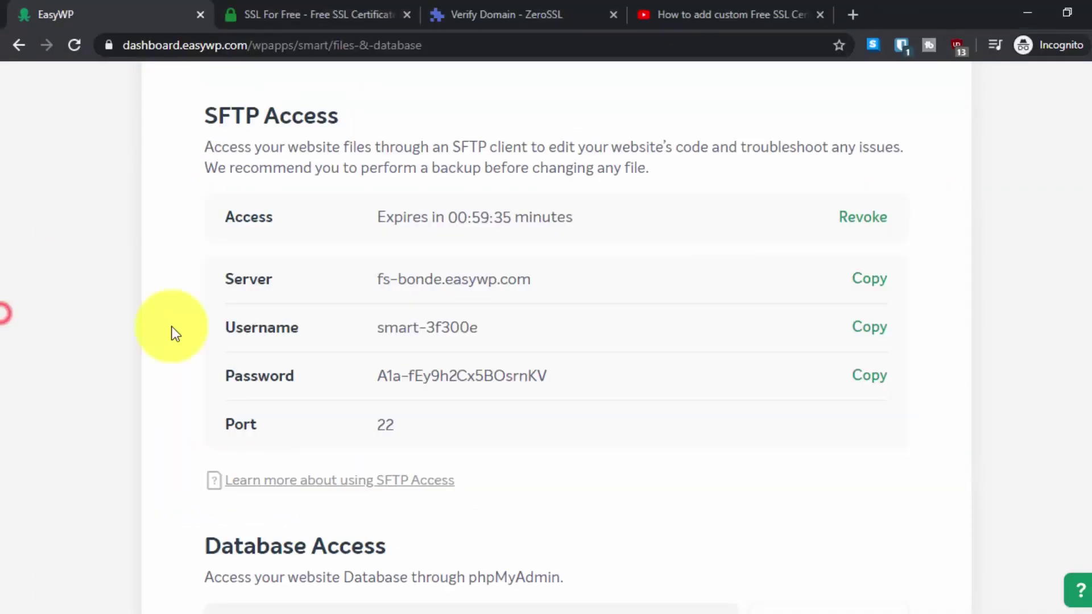
{"action": "left_click", "coordinate": [887, 278]}
{"action": "key", "text": "alt+Tab"}
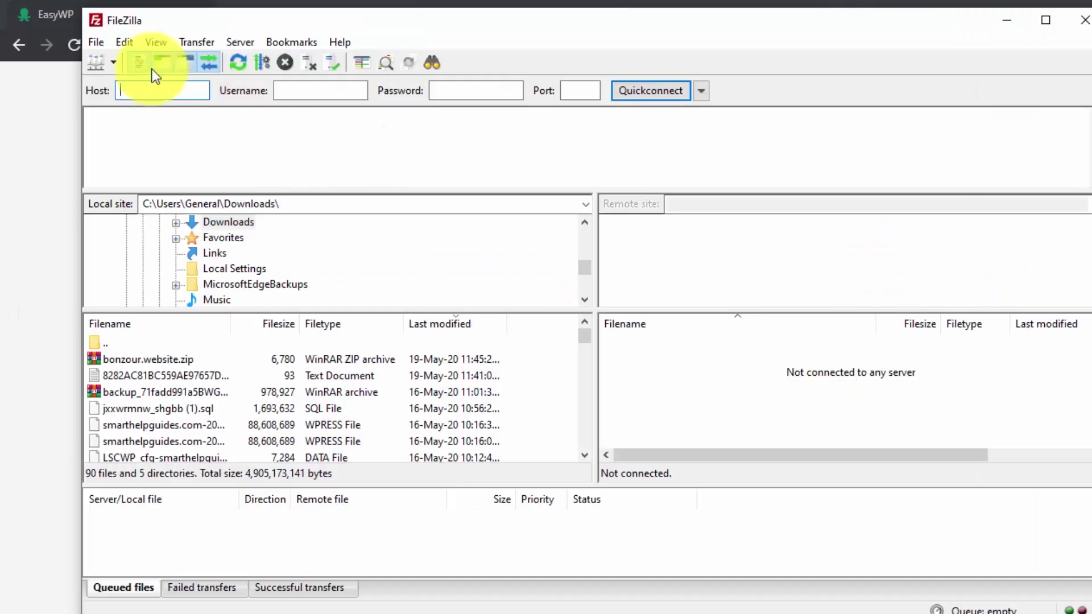
{"action": "right_click", "coordinate": [123, 88]}
{"action": "left_click", "coordinate": [166, 163]}
Copy the SFTP username from the EasyWP dashboard and paste it as the username in FileZilla
{"action": "left_click", "coordinate": [14, 192]}
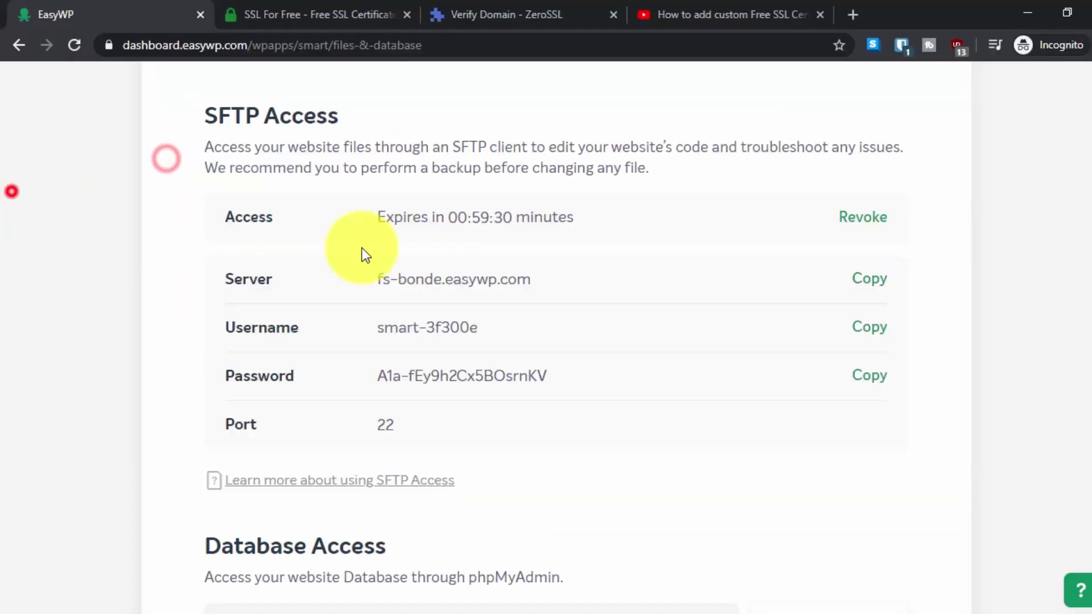
{"action": "left_click", "coordinate": [870, 335]}
{"action": "key", "text": "alt+Tab"}
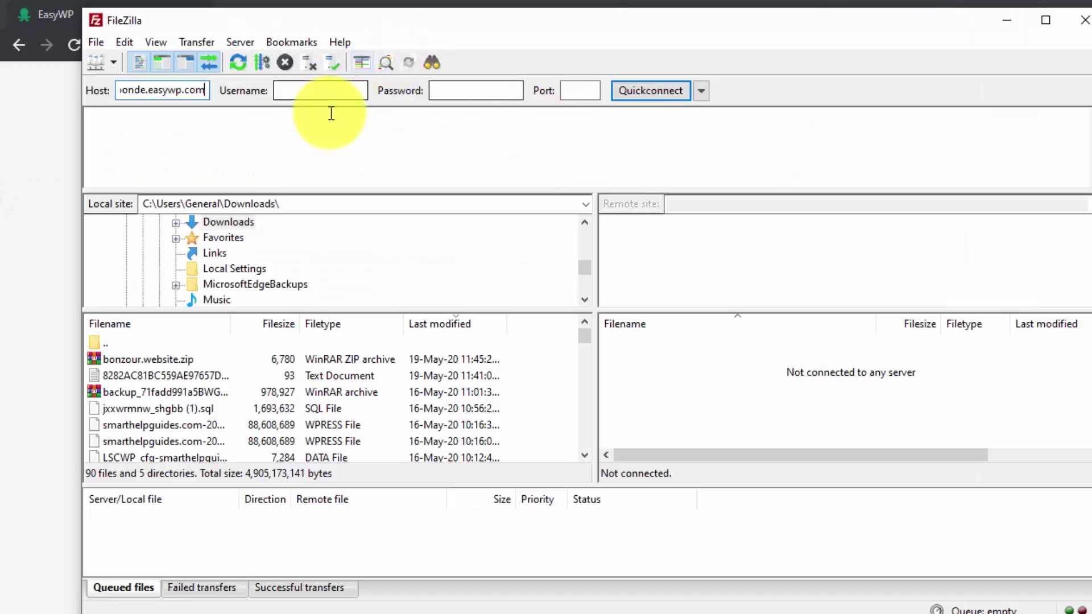
{"action": "right_click", "coordinate": [332, 92]}
{"action": "left_click", "coordinate": [414, 165]}
Copy the SFTP password from EasyWP into FileZilla's password field and set the port to 22
{"action": "left_click", "coordinate": [23, 278]}
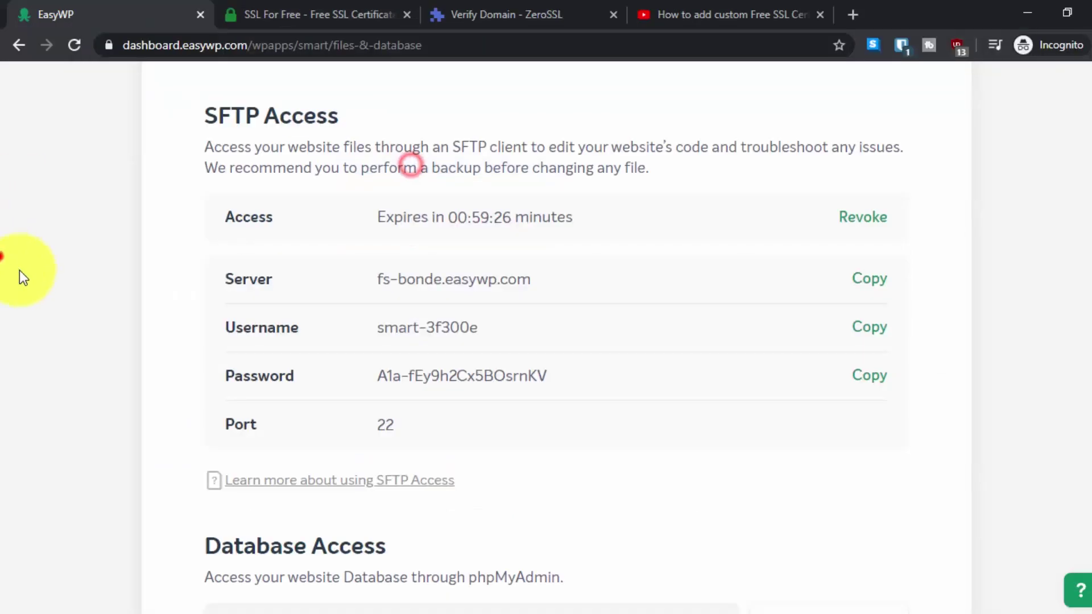
{"action": "left_click", "coordinate": [868, 375]}
{"action": "key", "text": "alt+Tab"}
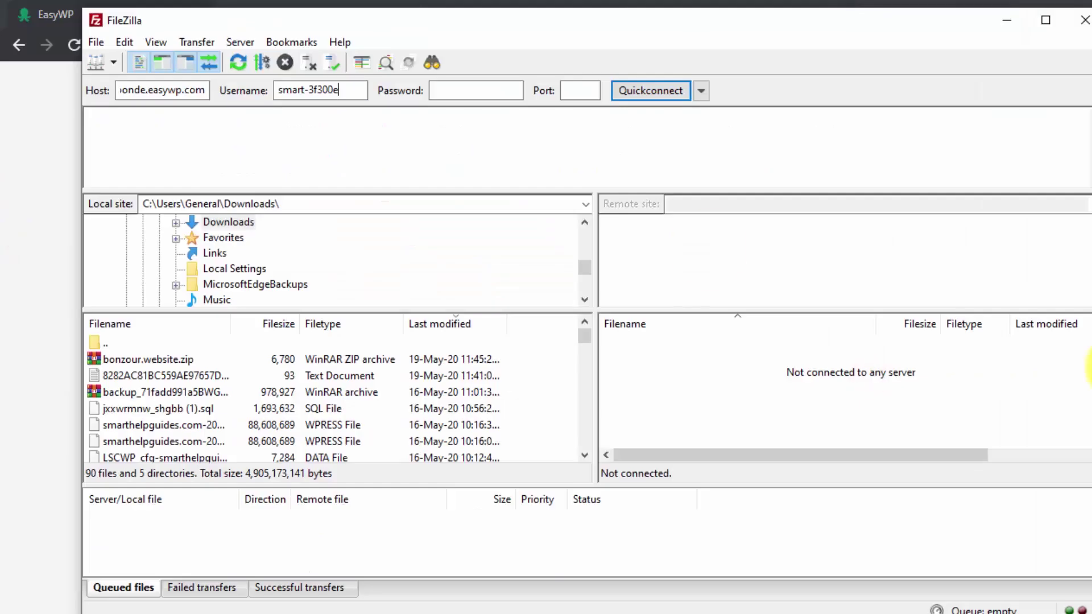
{"action": "right_click", "coordinate": [451, 92]}
{"action": "left_click", "coordinate": [463, 158]}
{"action": "left_click", "coordinate": [8, 240]}
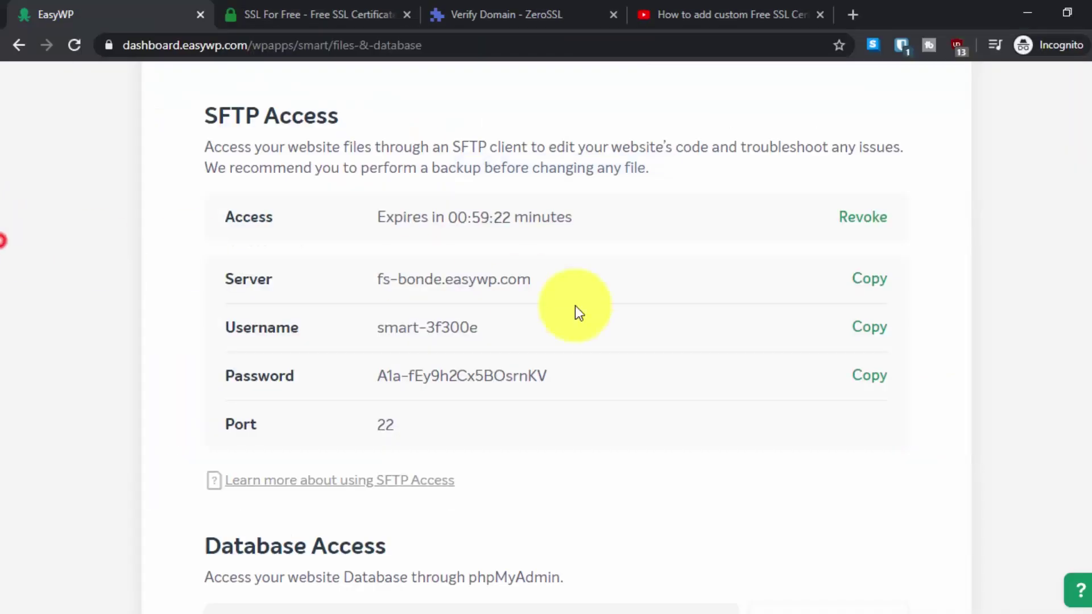
{"action": "key", "text": "alt+Tab"}
{"action": "left_click", "coordinate": [578, 91]}
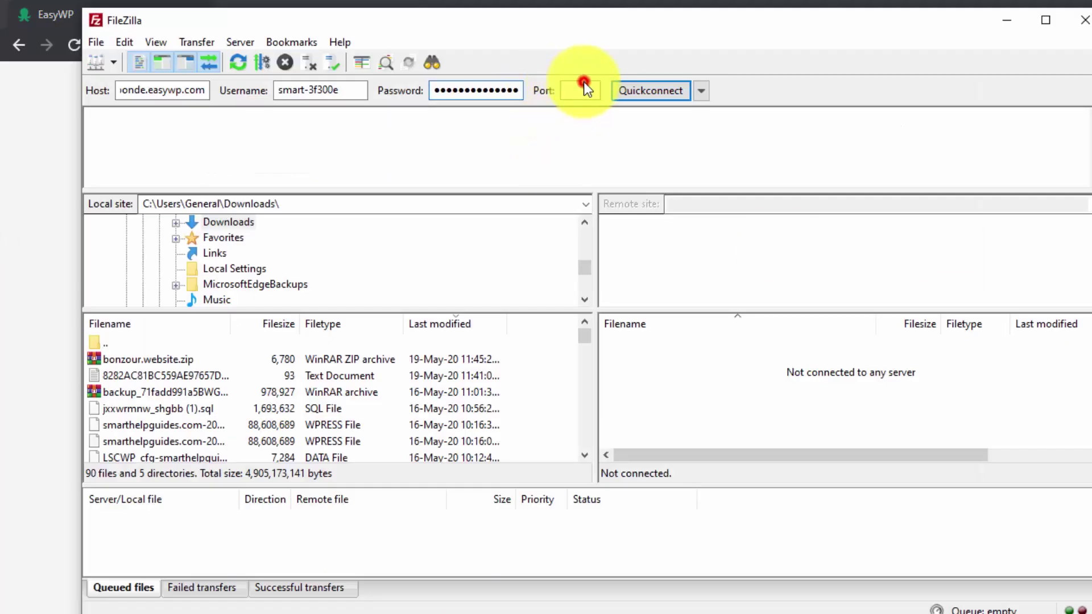
{"action": "left_click", "coordinate": [575, 91]}
{"action": "type", "text": "22"}
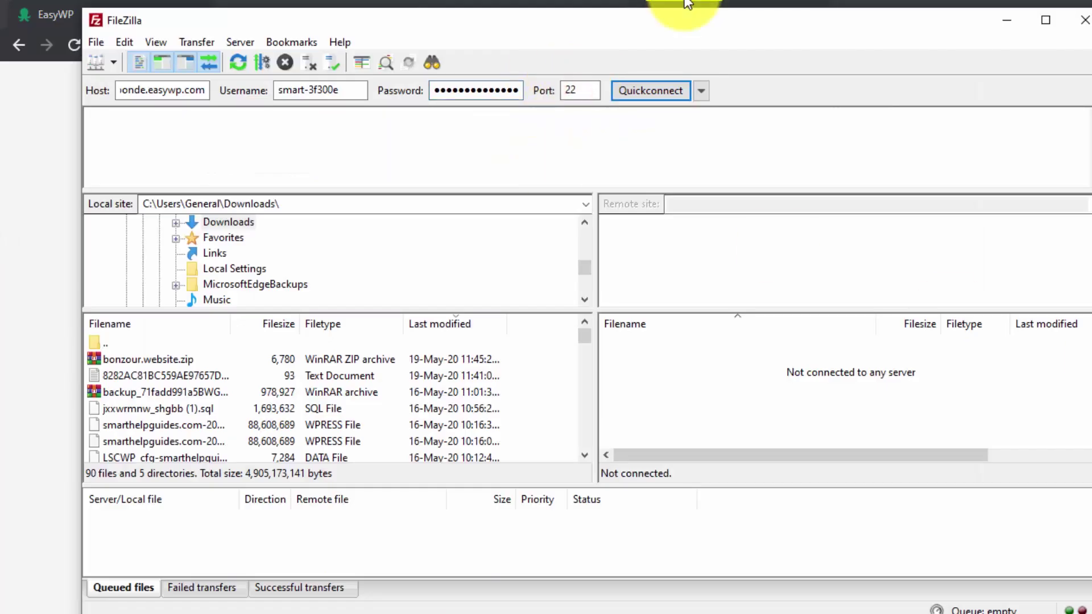
Try to connect to the previously used fs-cil.easywp.com server, pasting the copied SFTP password and accepting the unknown host key
{"action": "left_click", "coordinate": [706, 84]}
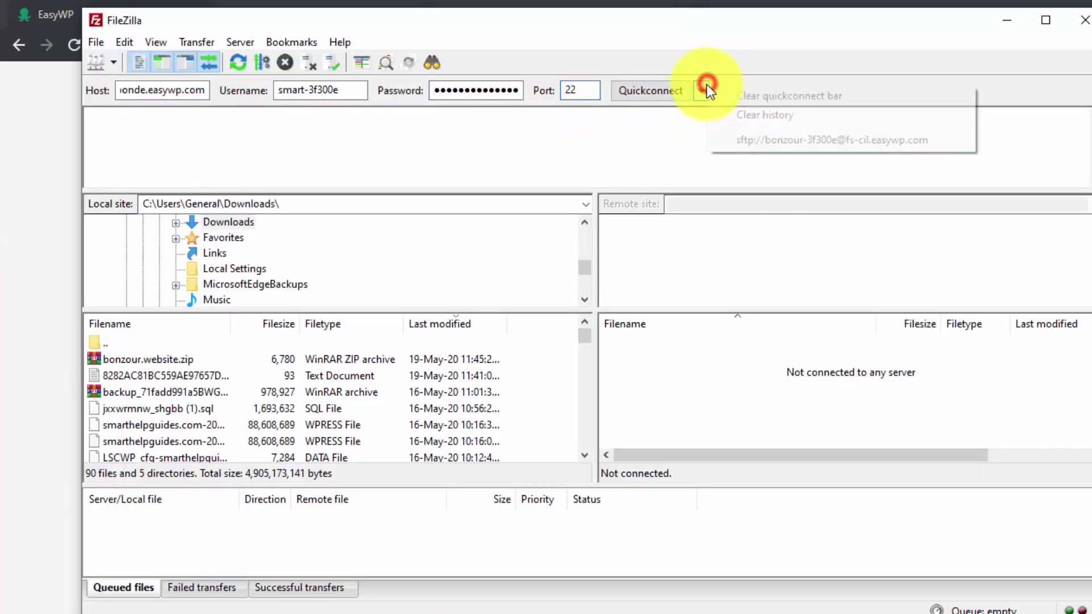
{"action": "left_click", "coordinate": [767, 142]}
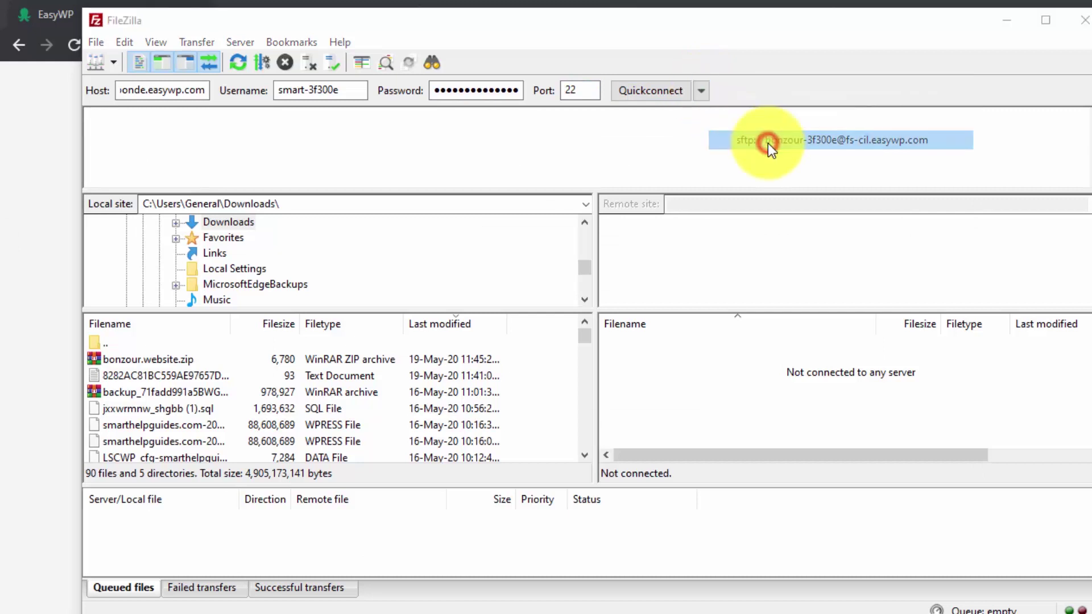
{"action": "left_click", "coordinate": [57, 398]}
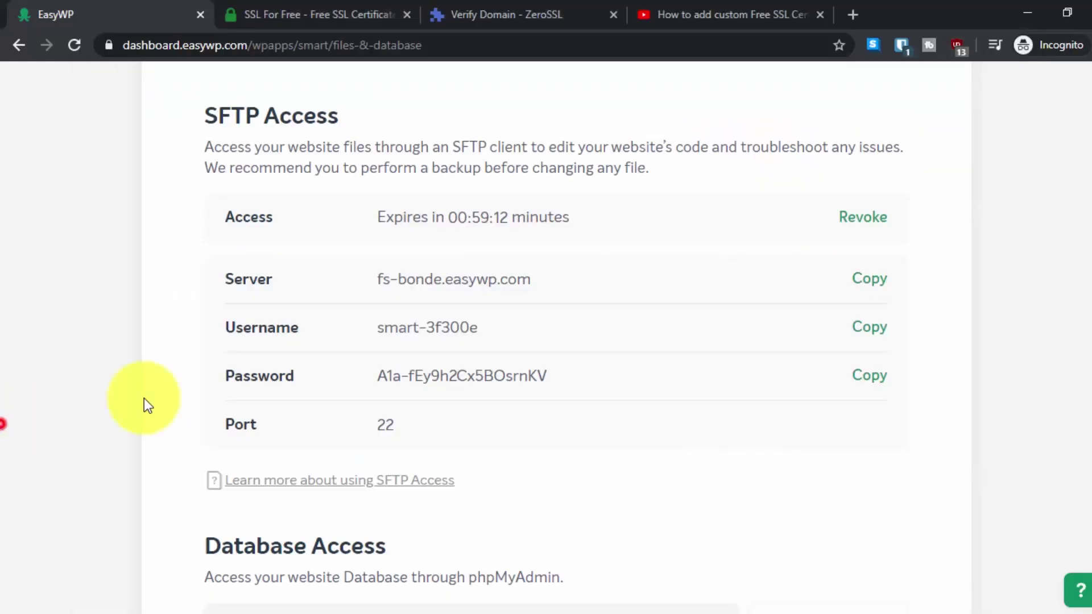
{"action": "left_click", "coordinate": [863, 373]}
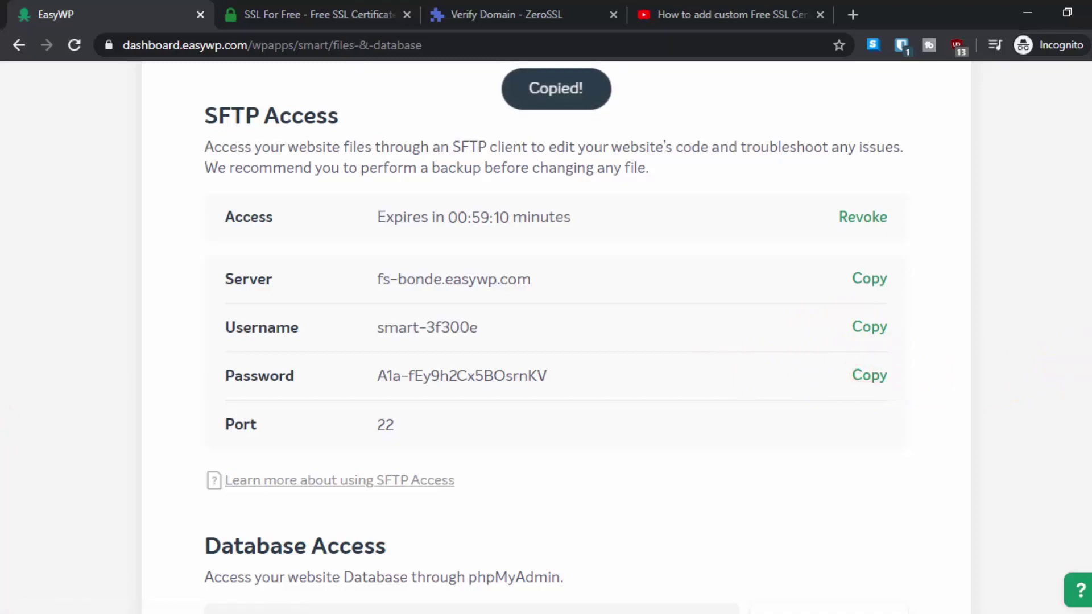
{"action": "key", "text": "alt+Tab"}
{"action": "right_click", "coordinate": [637, 325]}
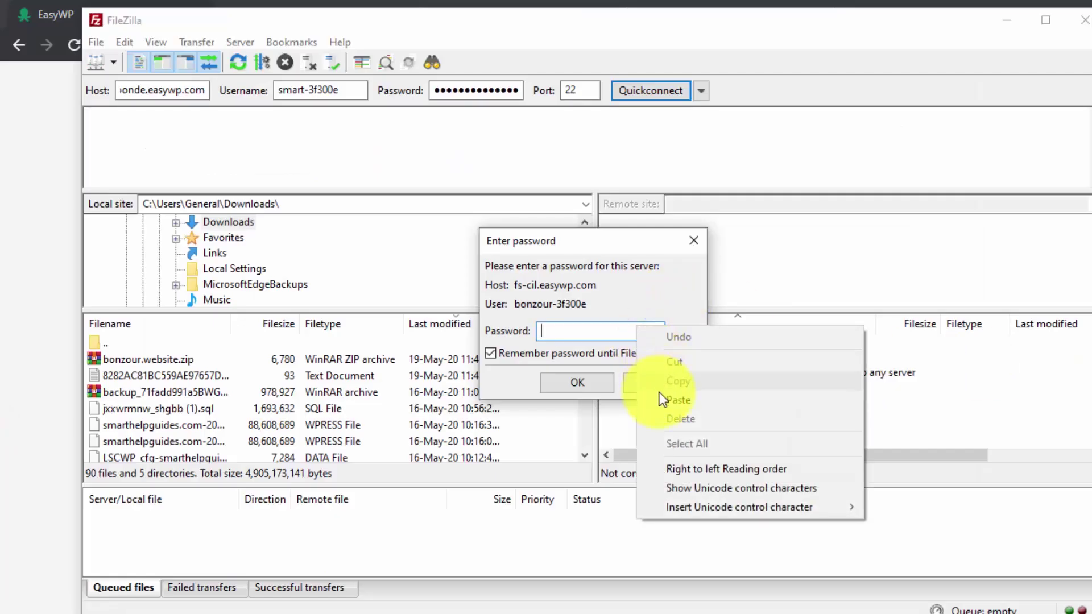
{"action": "left_click", "coordinate": [654, 395]}
{"action": "left_click", "coordinate": [573, 383]}
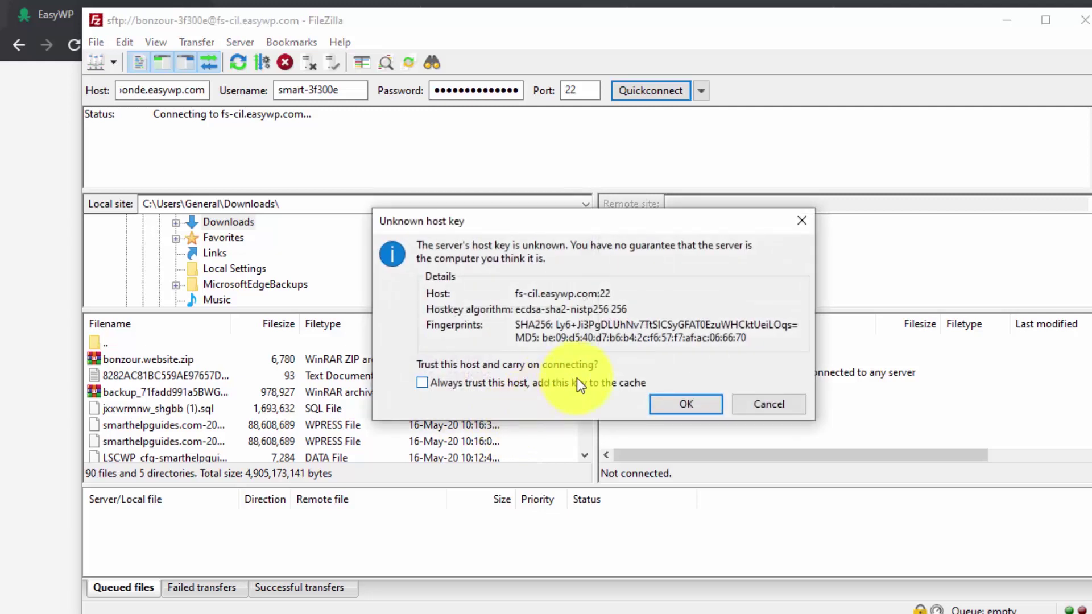
{"action": "left_click", "coordinate": [680, 410]}
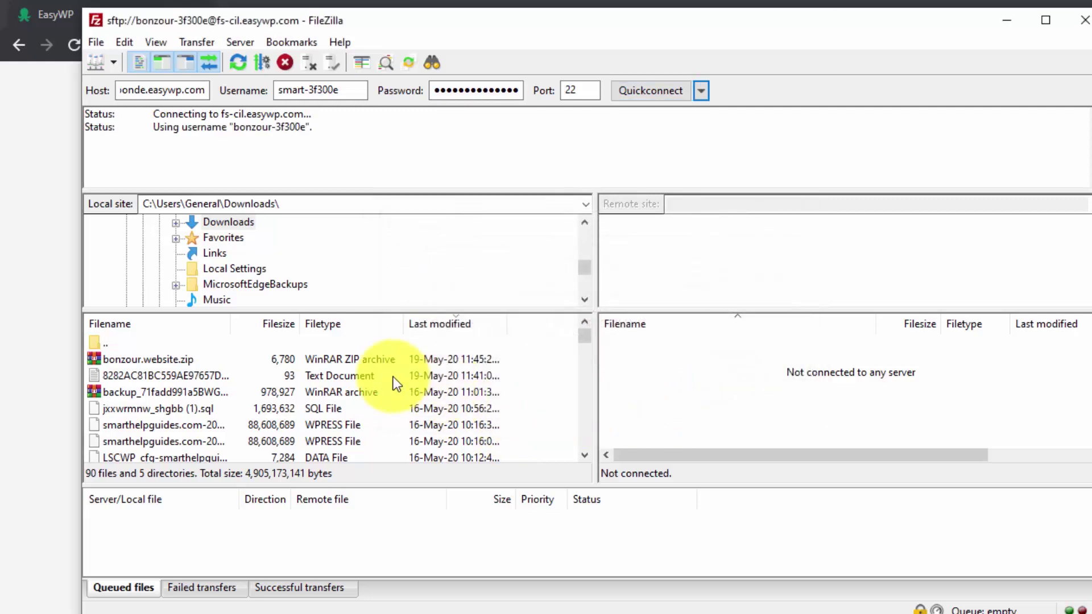
Connect to fs-bonde.easywp.com with the entered SFTP details and look through the remote root directory
{"action": "key", "text": "Return"}
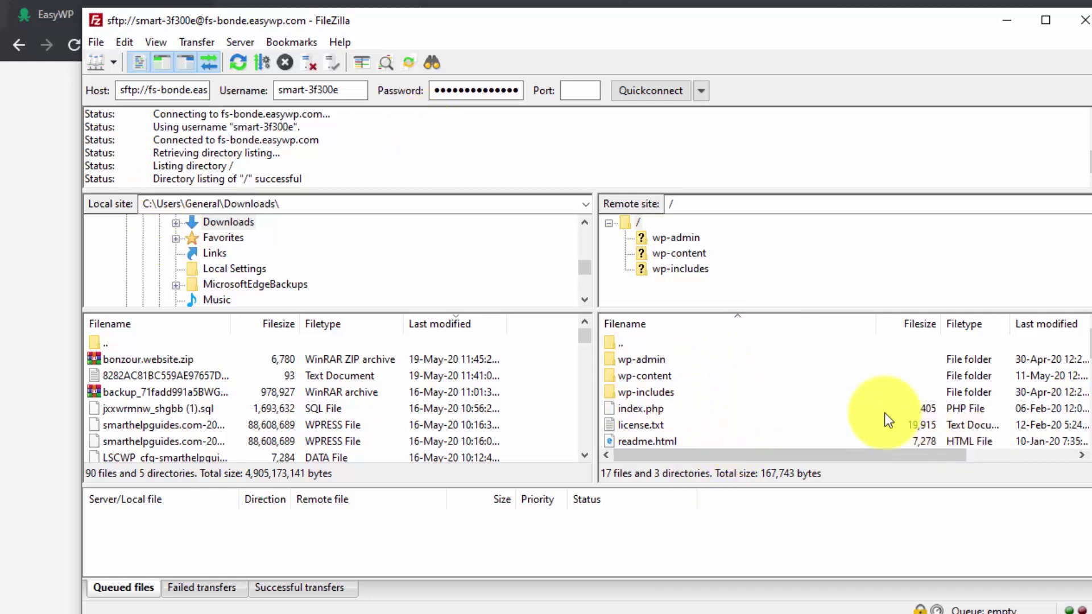
{"action": "scroll", "coordinate": [883, 412], "scroll_direction": "down", "scroll_amount": 4}
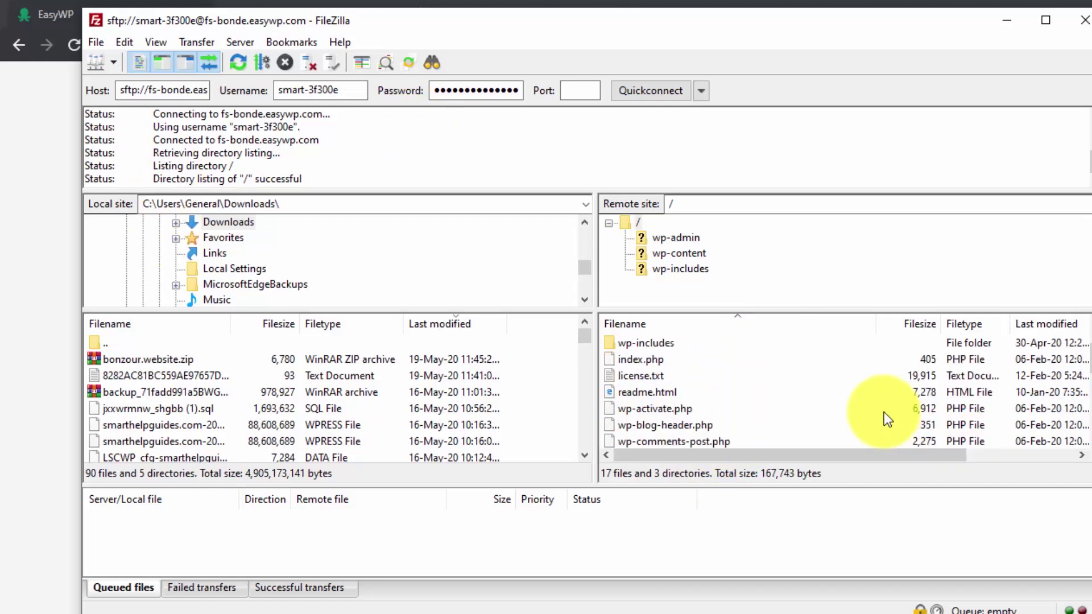
{"action": "scroll", "coordinate": [884, 411], "scroll_direction": "up", "scroll_amount": 5}
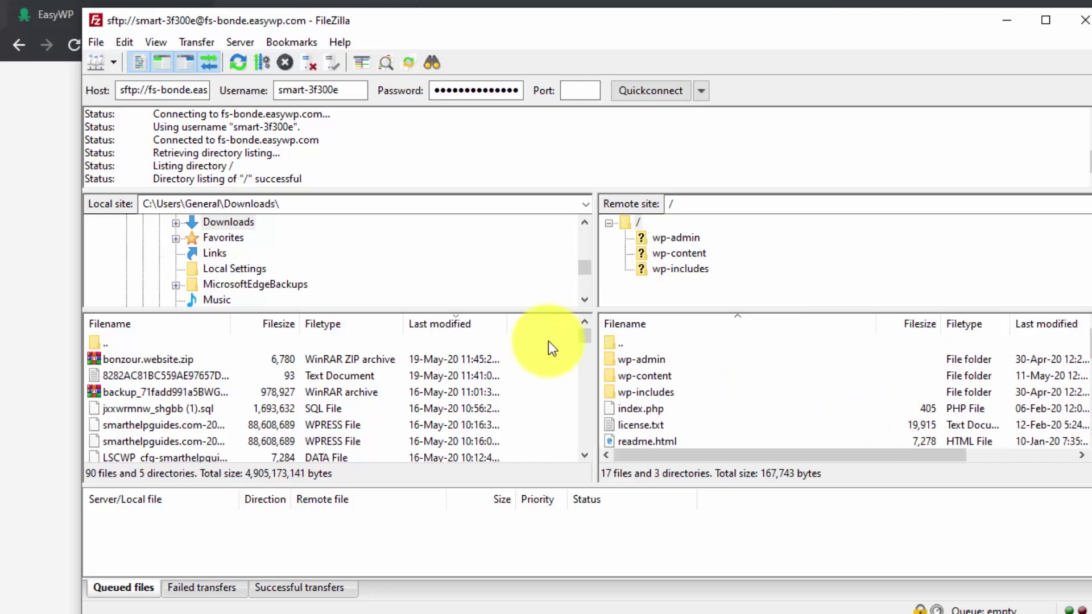
Copy the folder name .well-known from the ZeroSSL upload instructions and create a directory with that name in FileZilla's remote root
{"action": "left_click", "coordinate": [5, 256]}
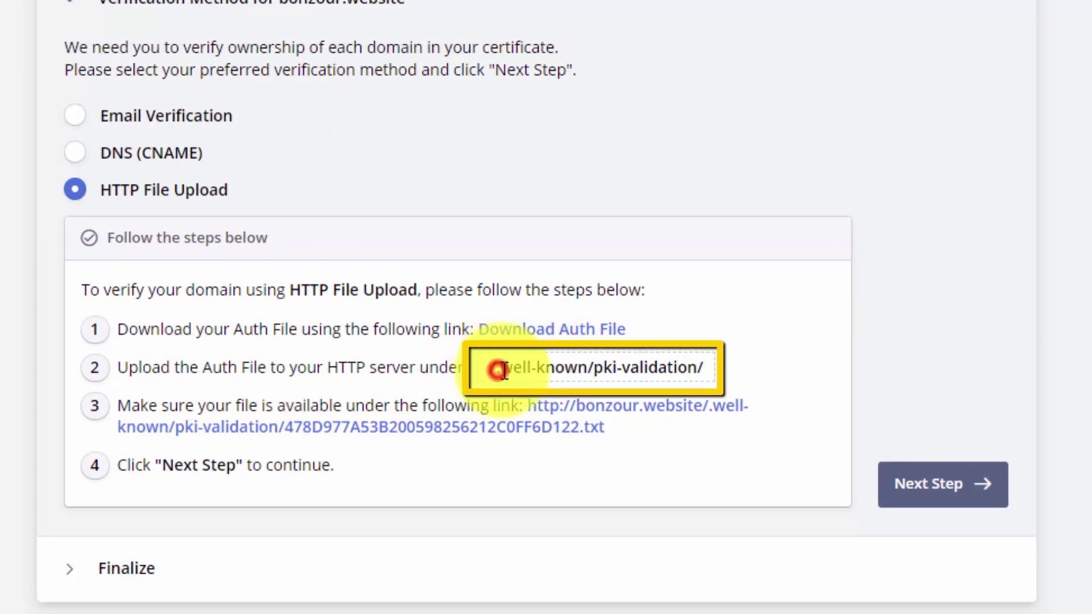
{"action": "left_click_drag", "start_coordinate": [497, 368], "coordinate": [583, 368]}
{"action": "right_click", "coordinate": [570, 364]}
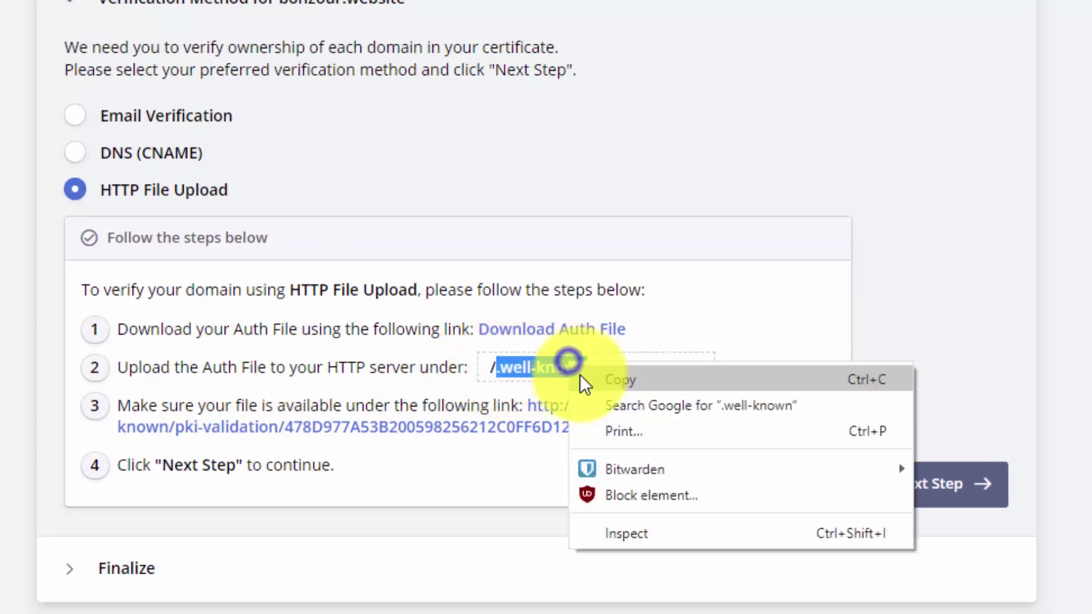
{"action": "left_click", "coordinate": [586, 380]}
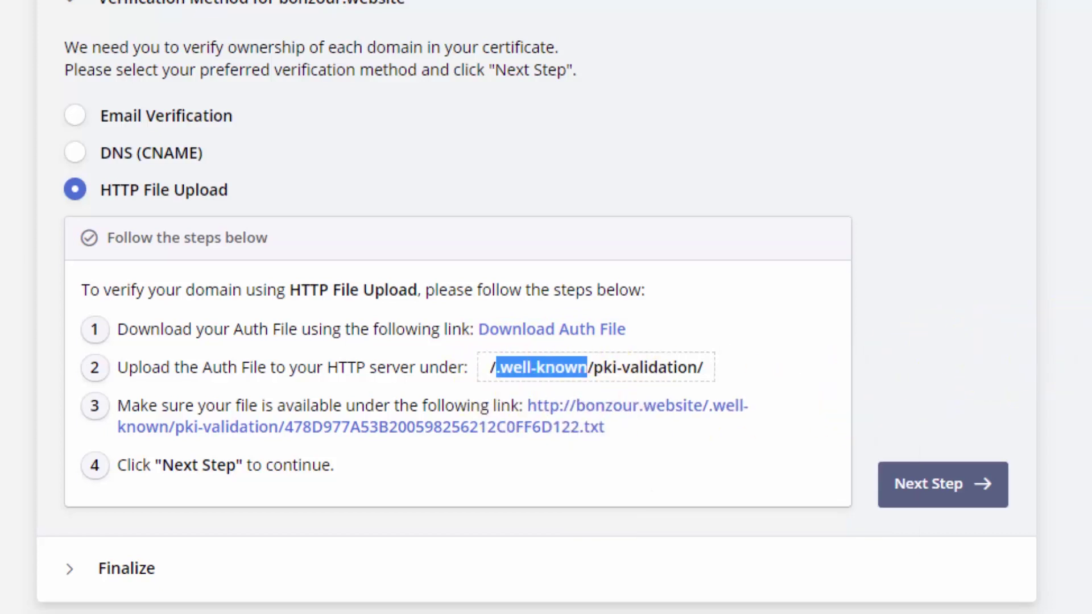
{"action": "left_click", "coordinate": [1045, 295]}
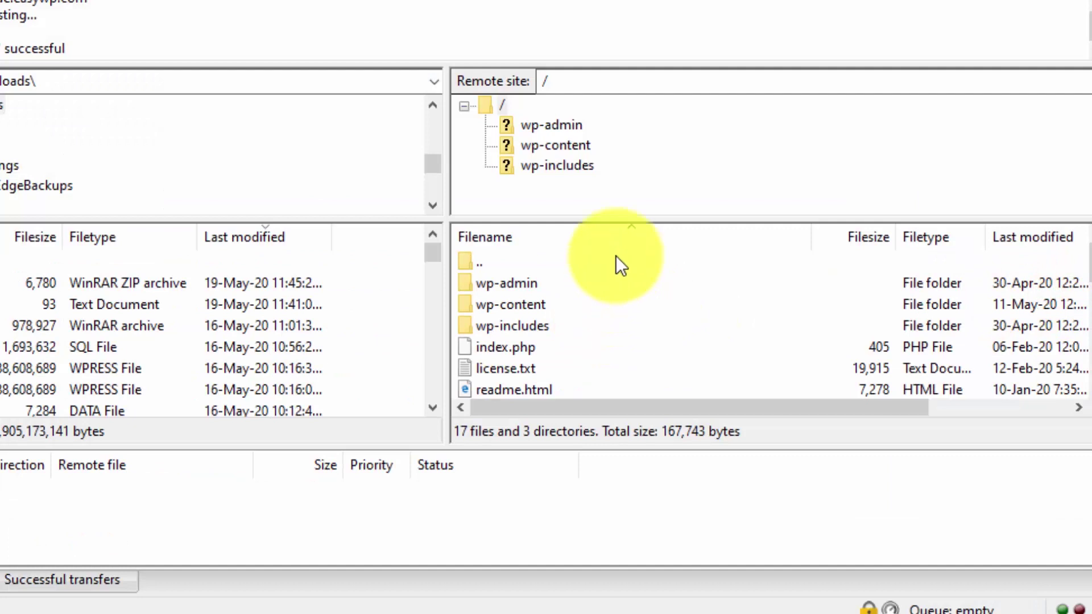
{"action": "right_click", "coordinate": [633, 304]}
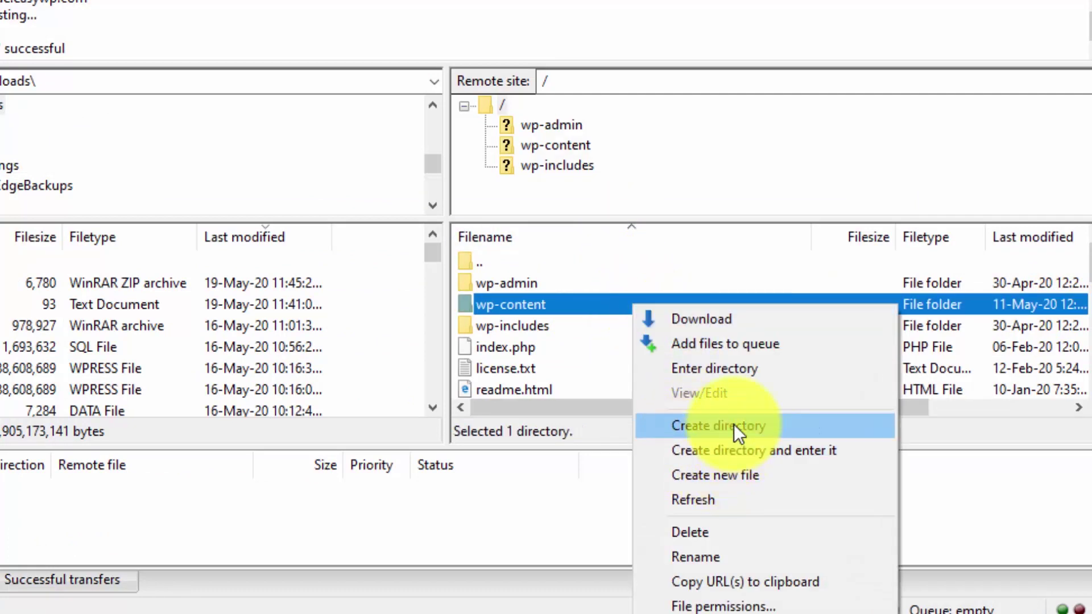
{"action": "left_click", "coordinate": [785, 458]}
{"action": "right_click", "coordinate": [729, 331]}
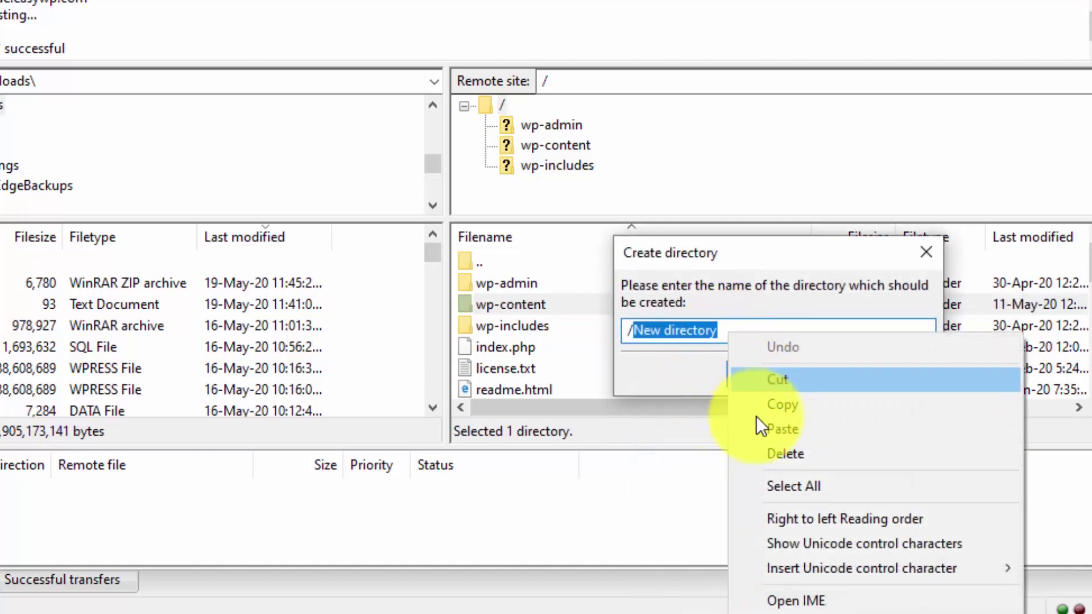
{"action": "left_click", "coordinate": [759, 429]}
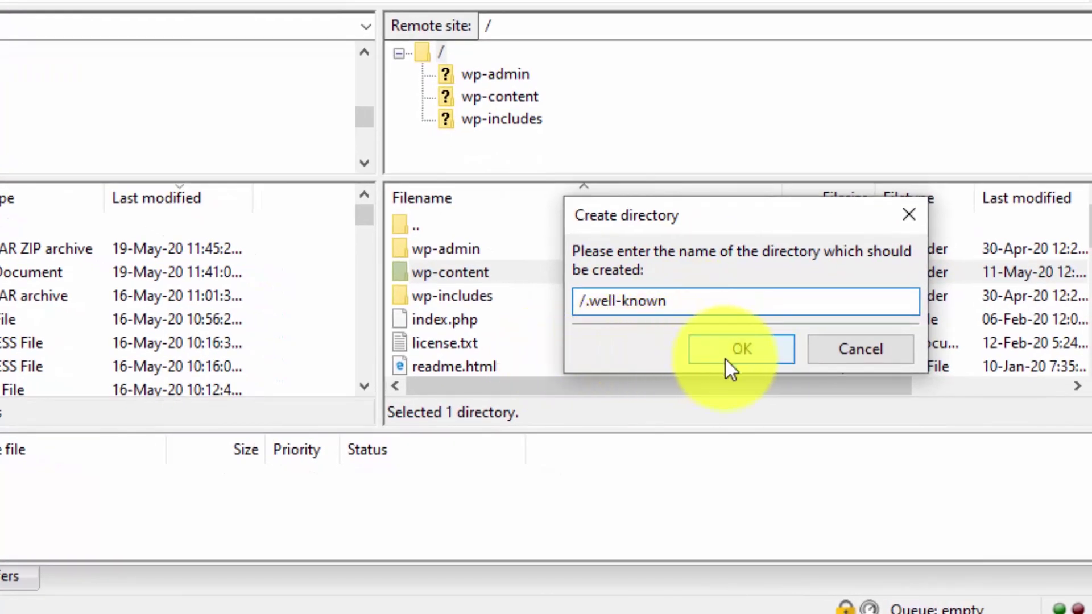
{"action": "left_click", "coordinate": [724, 357]}
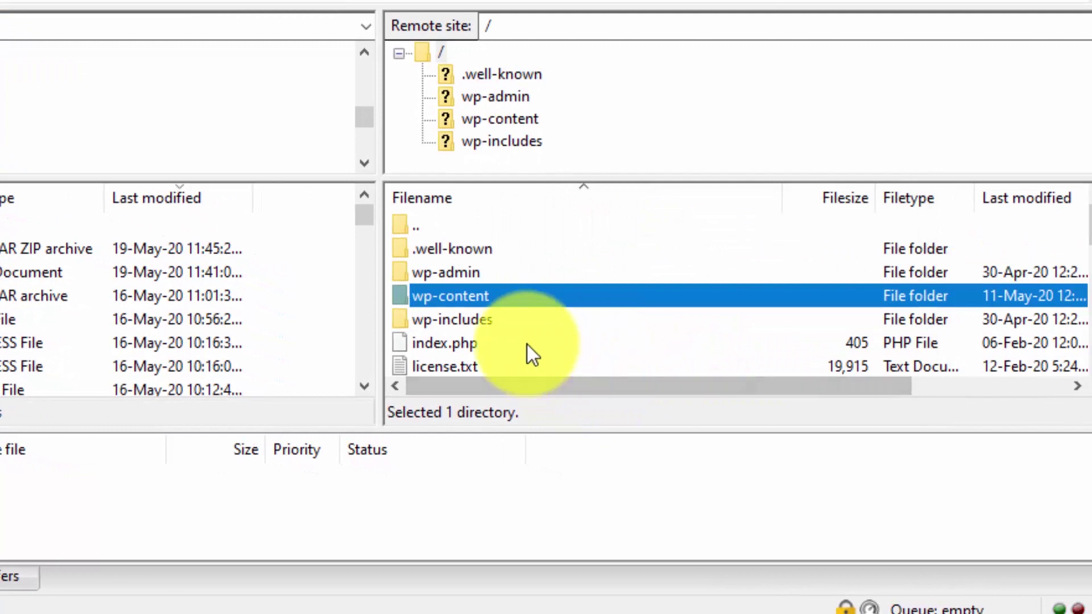
Copy the folder name pki-validation from the ZeroSSL upload instructions and create a directory with that name inside the remote .well-known folder
{"action": "double_click", "coordinate": [470, 250]}
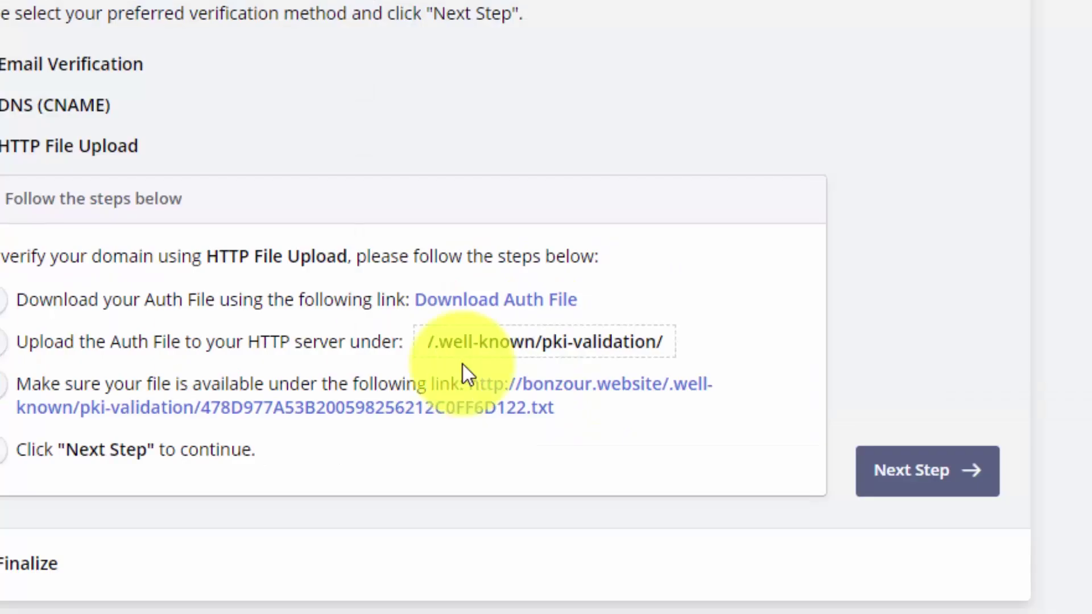
{"action": "left_click_drag", "start_coordinate": [543, 341], "coordinate": [654, 336]}
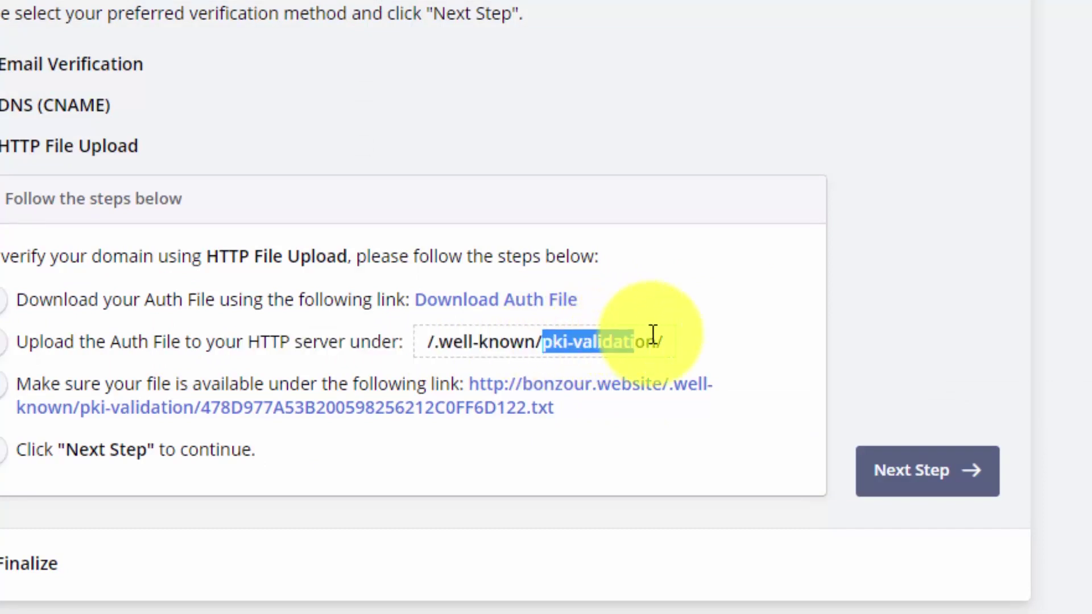
{"action": "right_click", "coordinate": [633, 342]}
{"action": "left_click", "coordinate": [699, 362]}
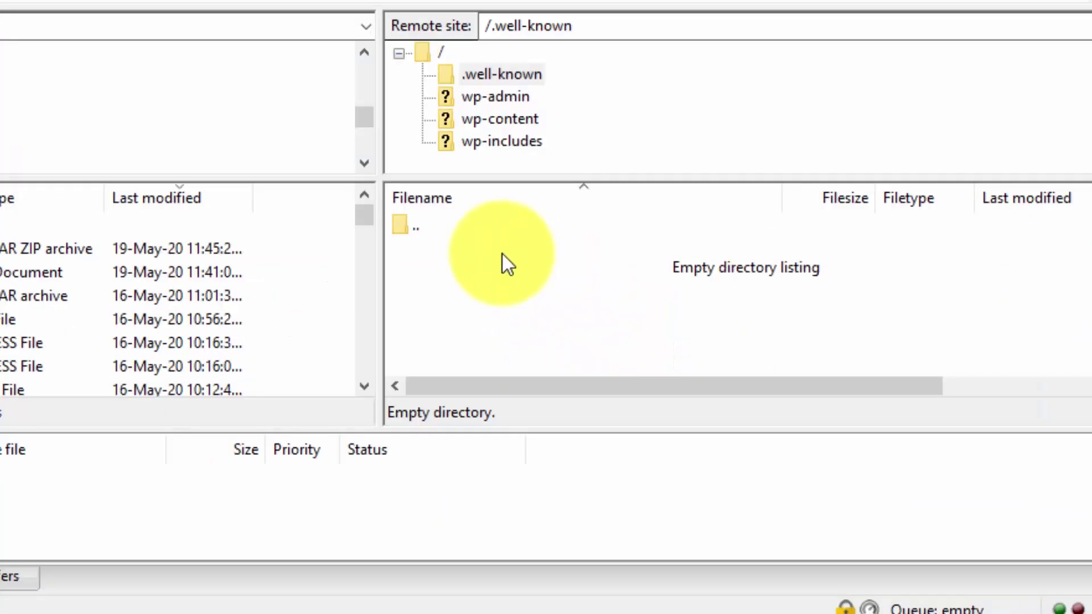
{"action": "right_click", "coordinate": [490, 263]}
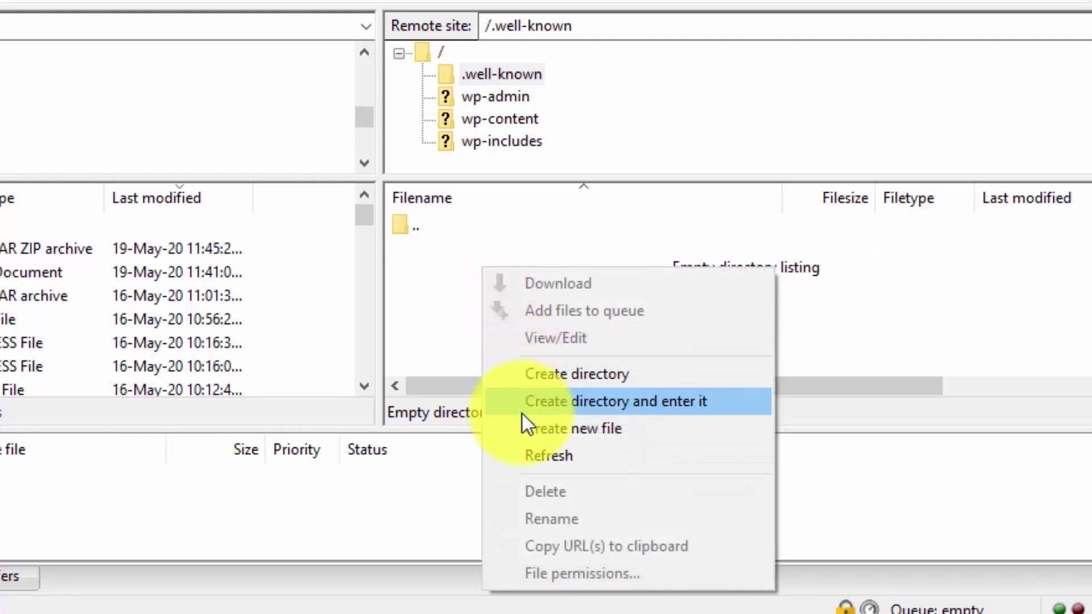
{"action": "left_click", "coordinate": [521, 414]}
{"action": "right_click", "coordinate": [728, 308]}
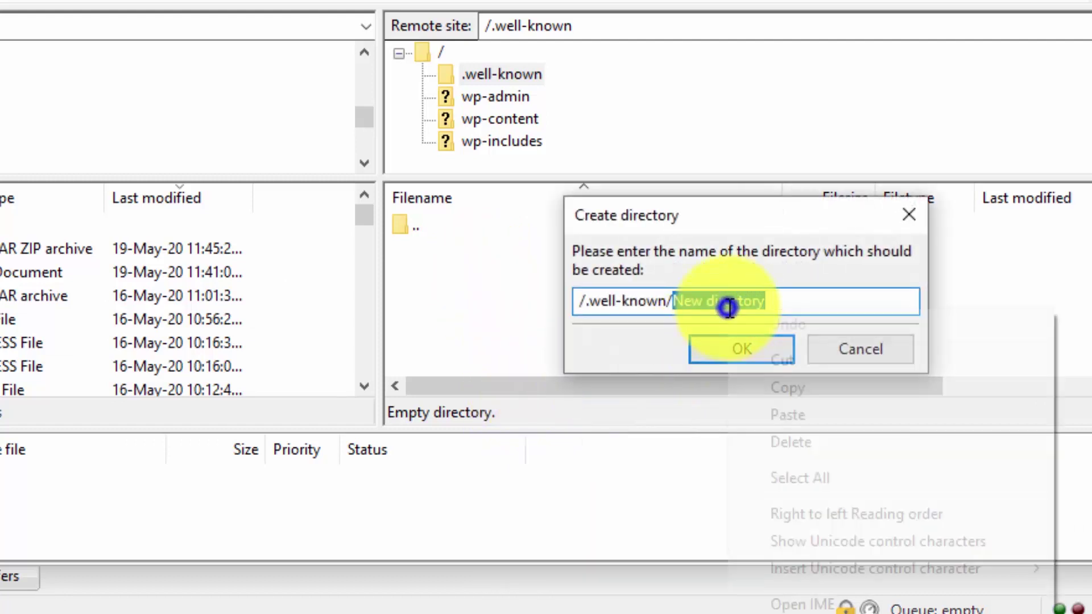
{"action": "left_click", "coordinate": [759, 421]}
{"action": "left_click", "coordinate": [711, 351]}
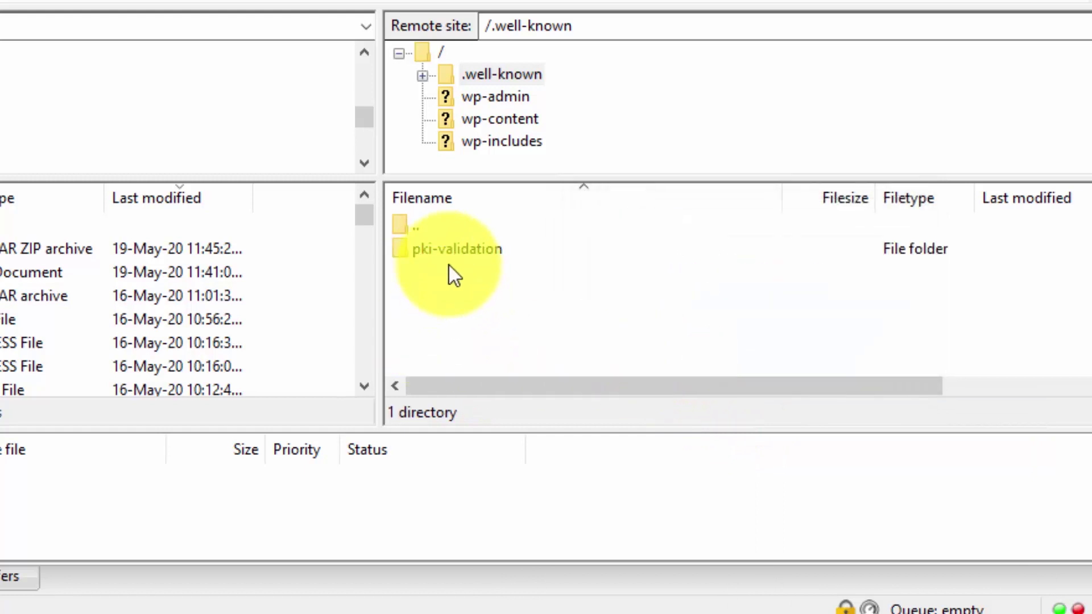
{"action": "double_click", "coordinate": [451, 257]}
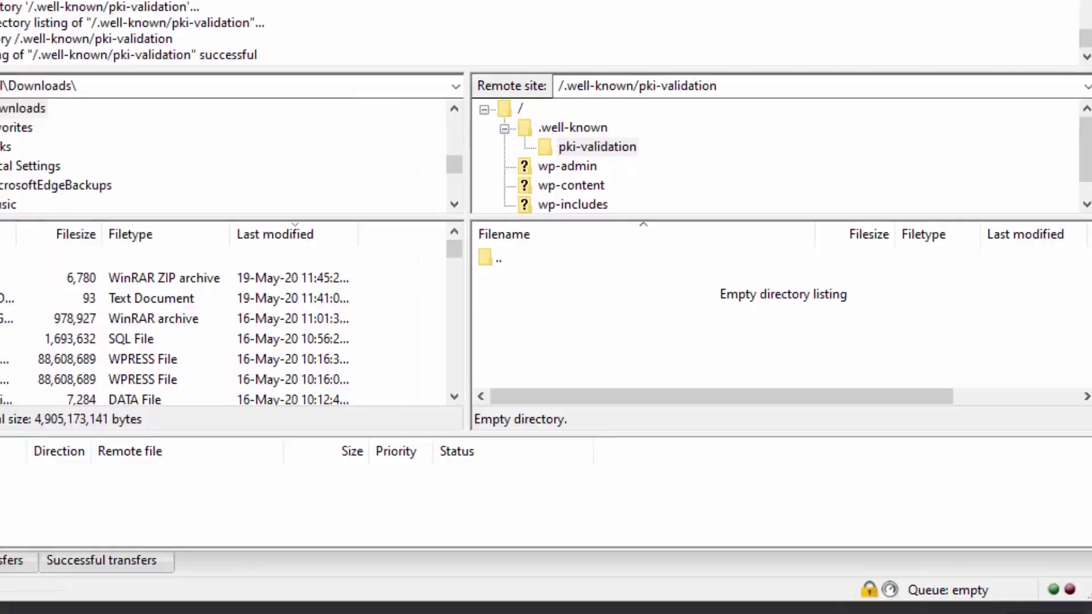
{"action": "left_click", "coordinate": [178, 314]}
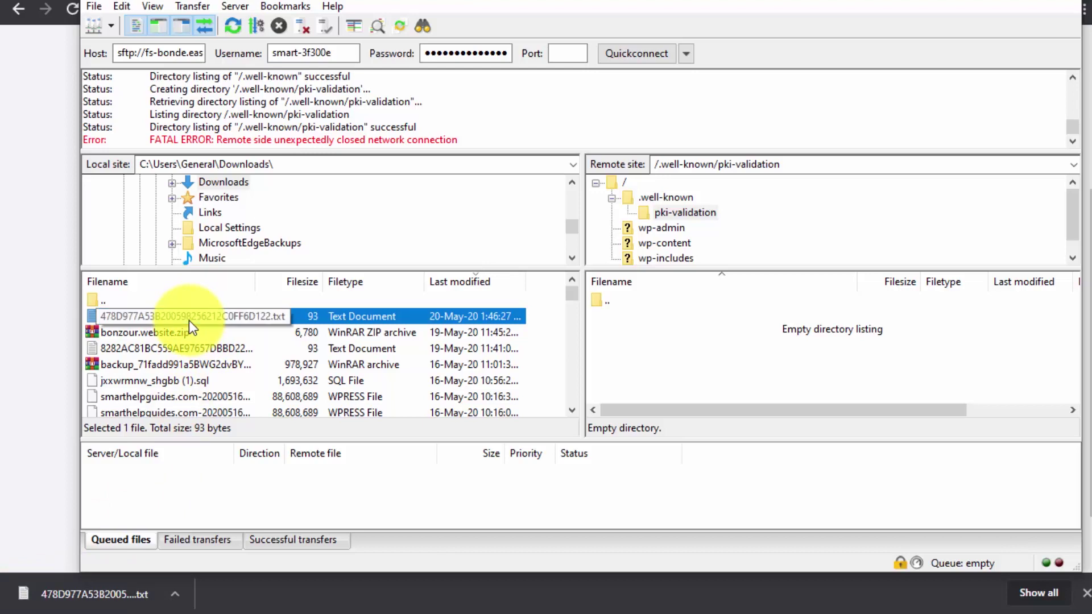
{"action": "left_click_drag", "start_coordinate": [189, 320], "coordinate": [697, 337]}
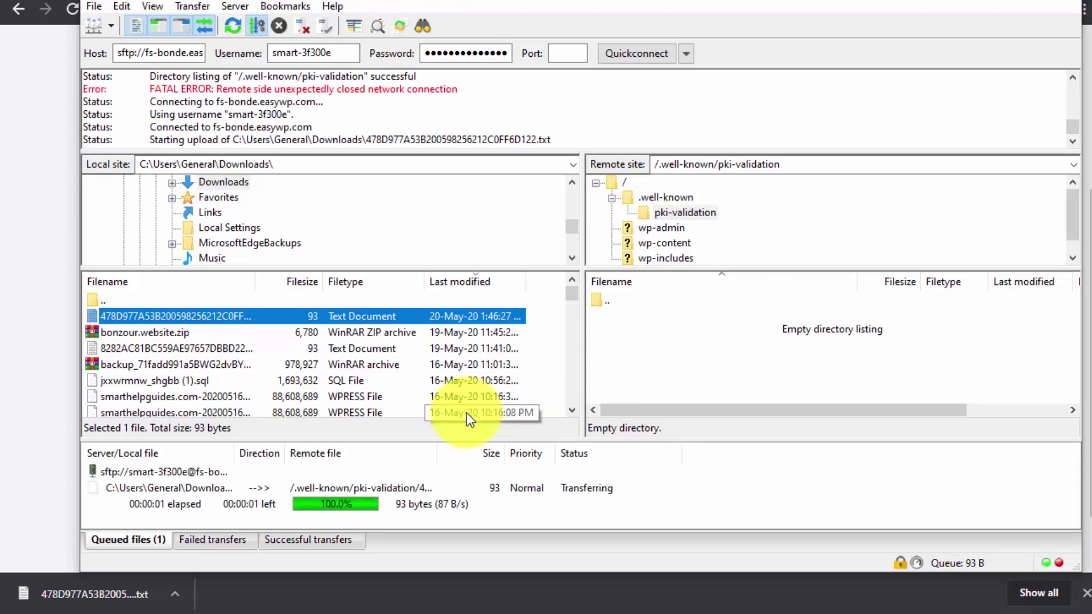
{"action": "left_click", "coordinate": [680, 374]}
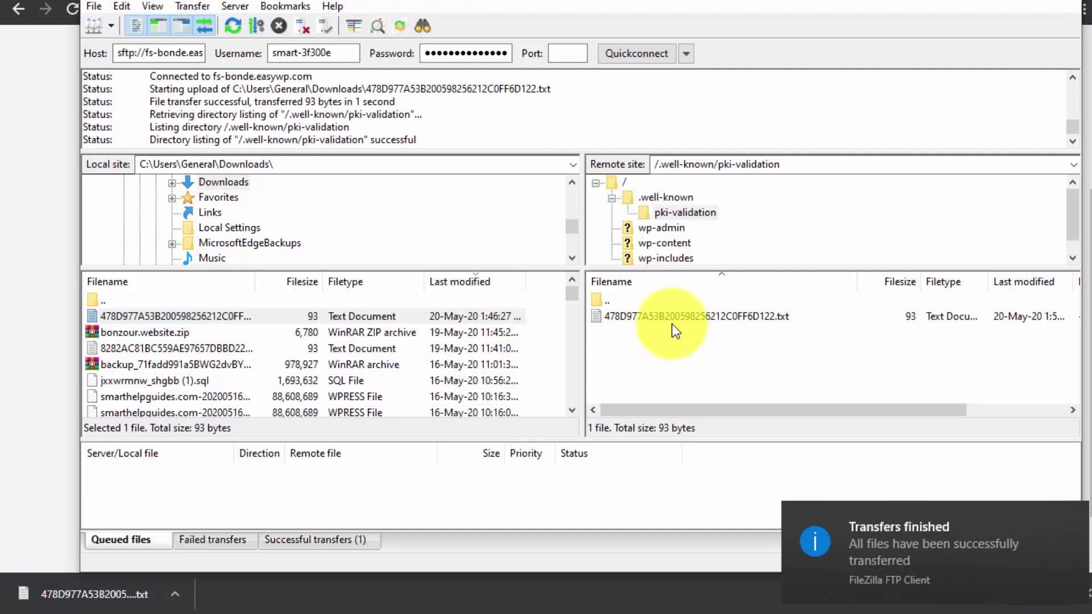
Check that the uploaded auth file is reachable through the bonzour.website link given in the ZeroSSL instructions
{"action": "left_click", "coordinate": [3, 342]}
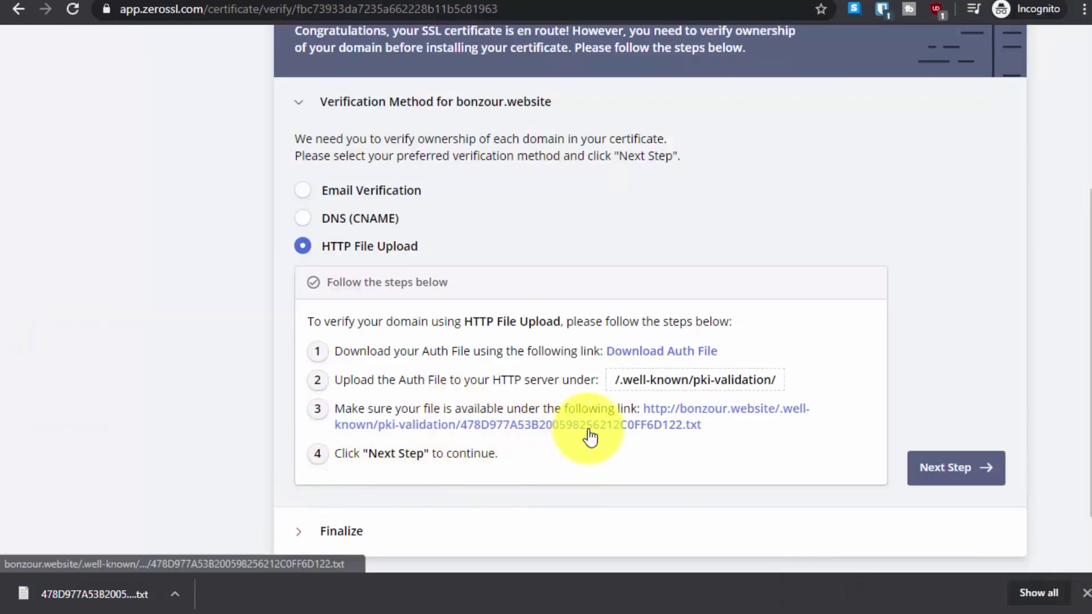
{"action": "left_click", "coordinate": [620, 427]}
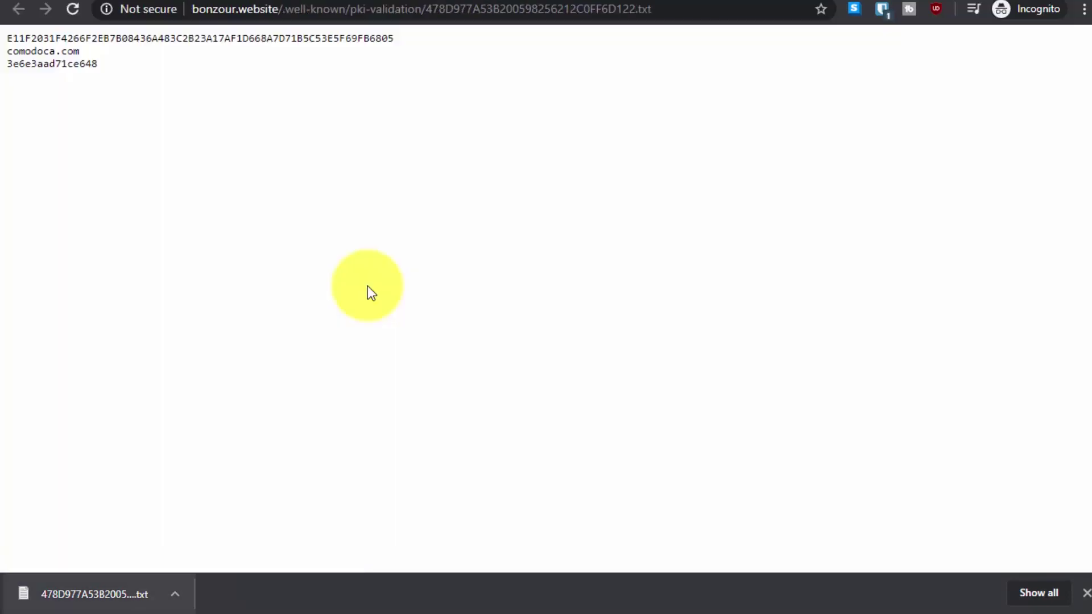
{"action": "left_click", "coordinate": [154, 82]}
{"action": "left_click_drag", "start_coordinate": [13, 44], "coordinate": [217, 162]}
{"action": "left_click", "coordinate": [217, 162]}
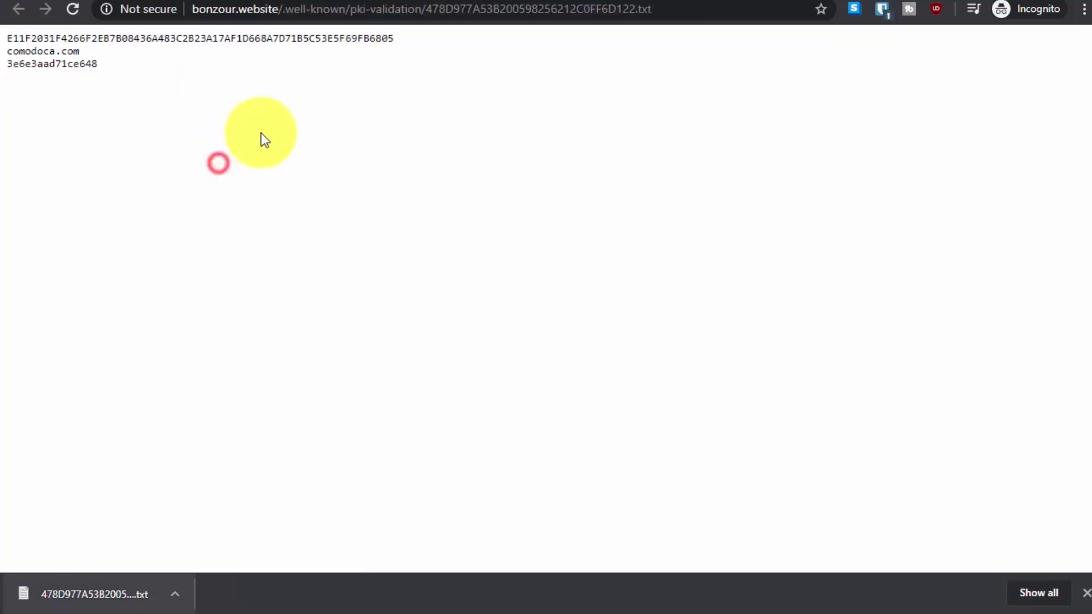
Return to the ZeroSSL verification page and verify bonzour.website with the HTTP File Upload method
{"action": "left_click", "coordinate": [318, 1]}
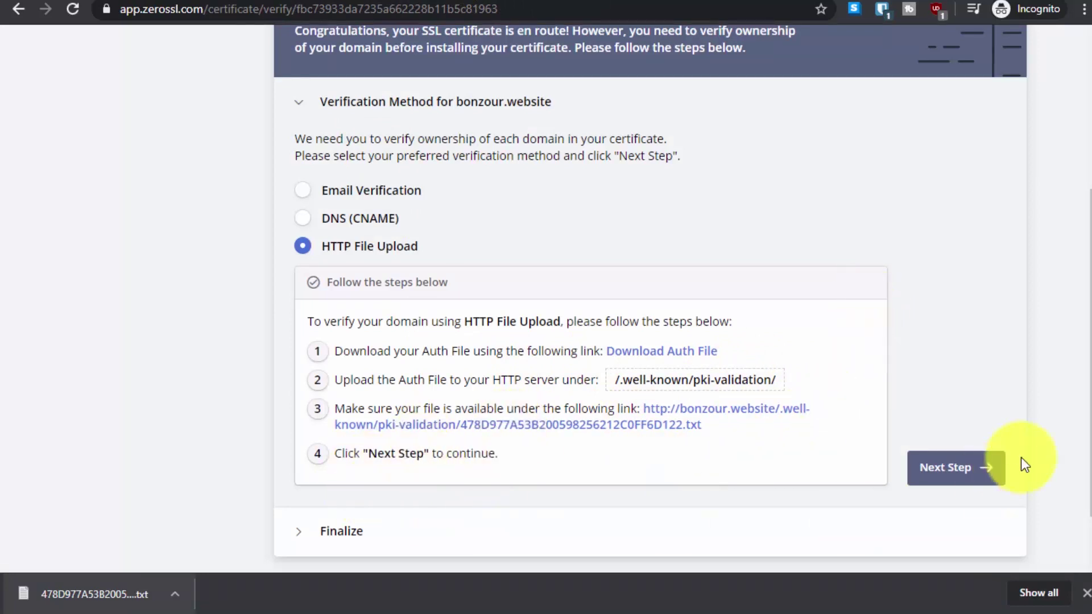
{"action": "left_click", "coordinate": [966, 475]}
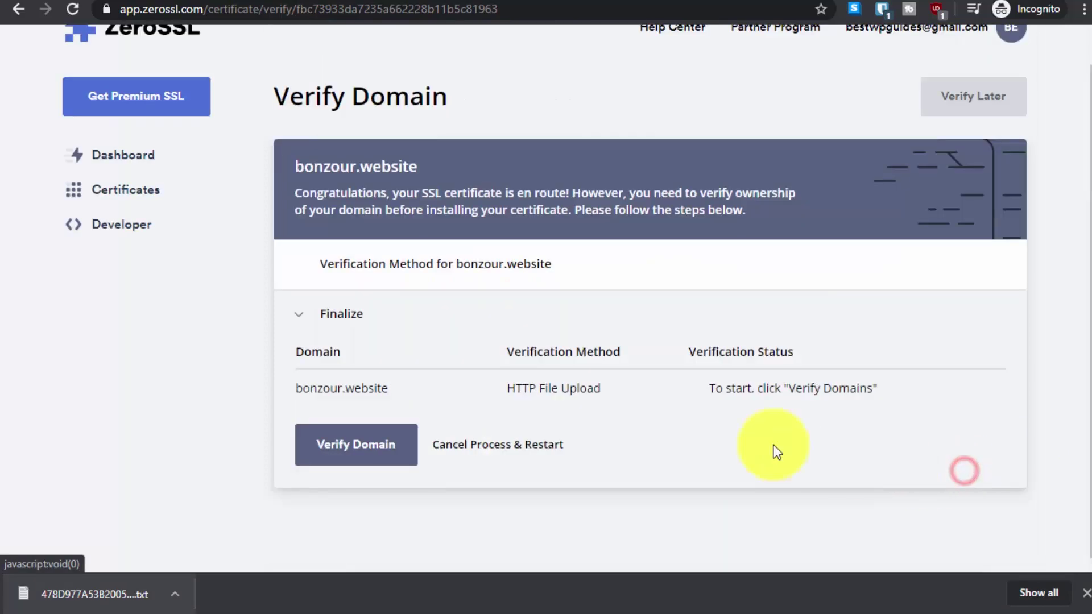
{"action": "left_click", "coordinate": [355, 451]}
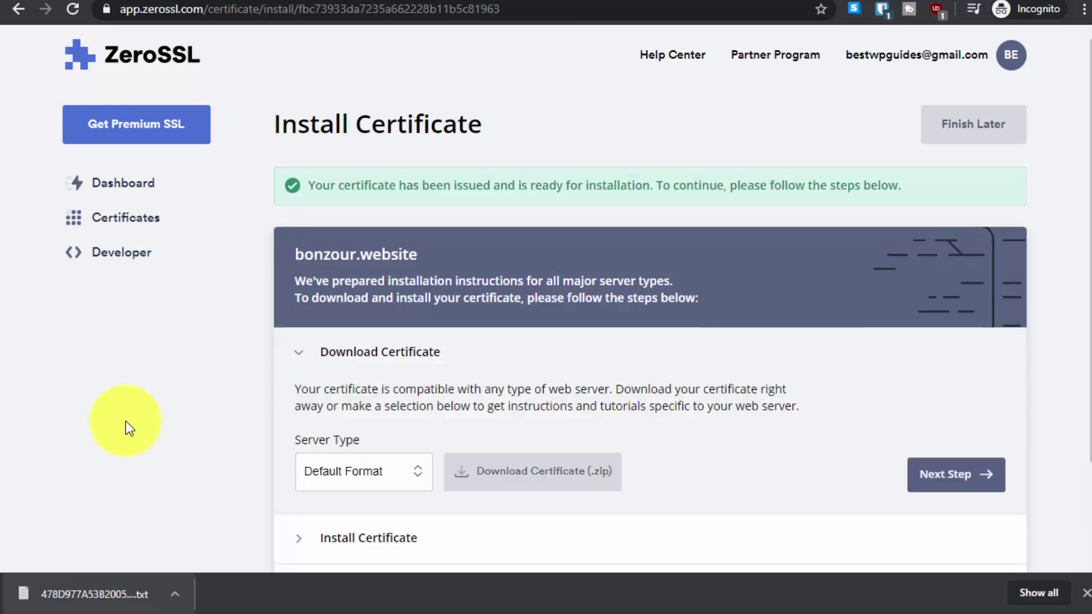
Set the certificate's server type to cPanel and download the certificate as a zip file
{"action": "scroll", "coordinate": [129, 424], "scroll_direction": "down", "scroll_amount": 2}
{"action": "scroll", "coordinate": [128, 424], "scroll_direction": "down", "scroll_amount": 1}
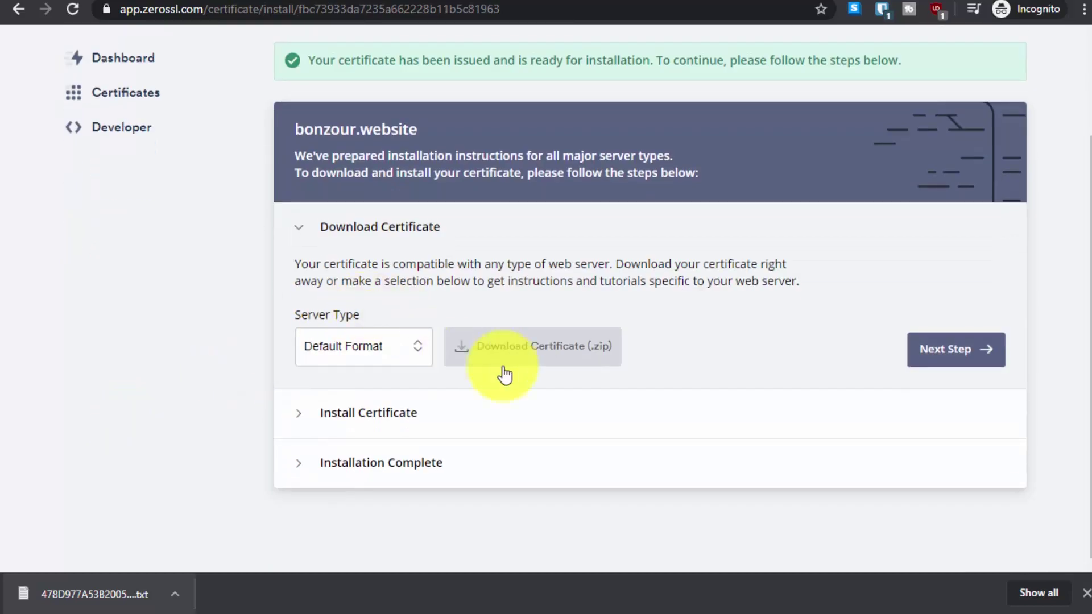
{"action": "left_click", "coordinate": [391, 343]}
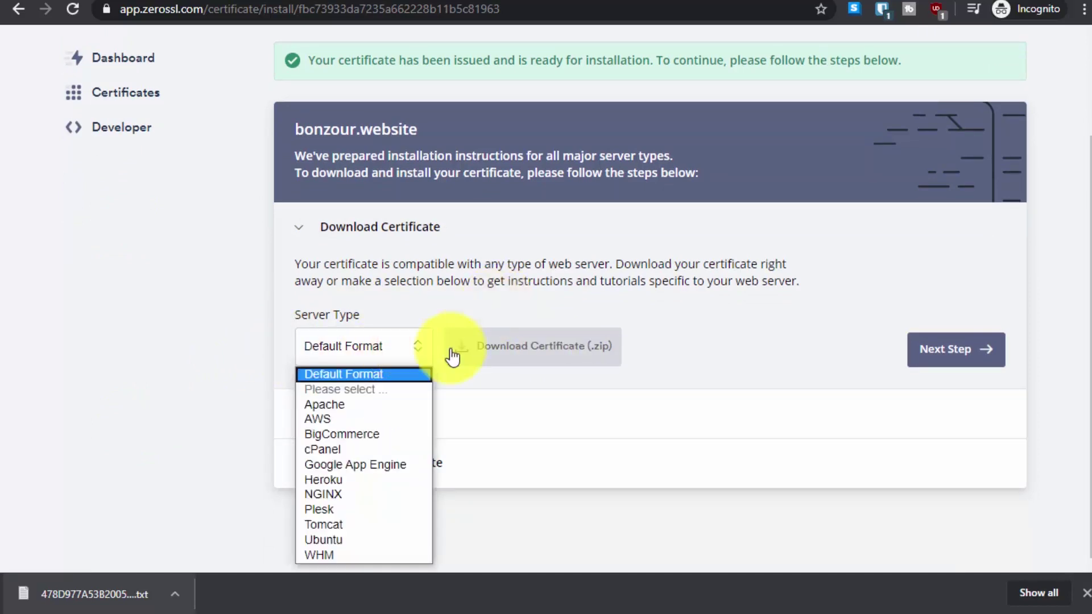
{"action": "left_click", "coordinate": [359, 450]}
{"action": "left_click", "coordinate": [391, 355]}
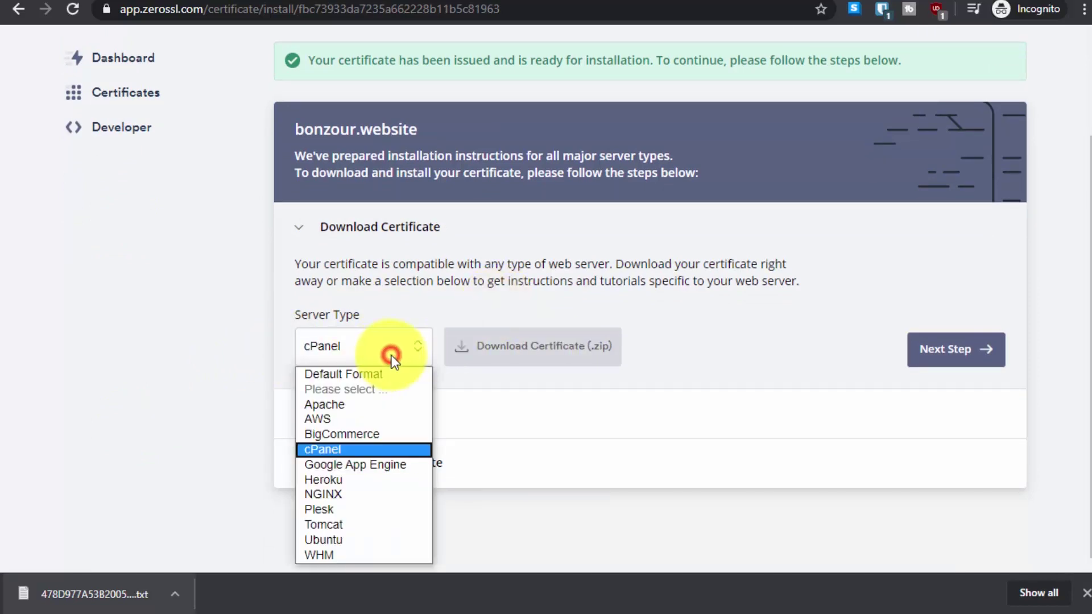
{"action": "left_click", "coordinate": [367, 450]}
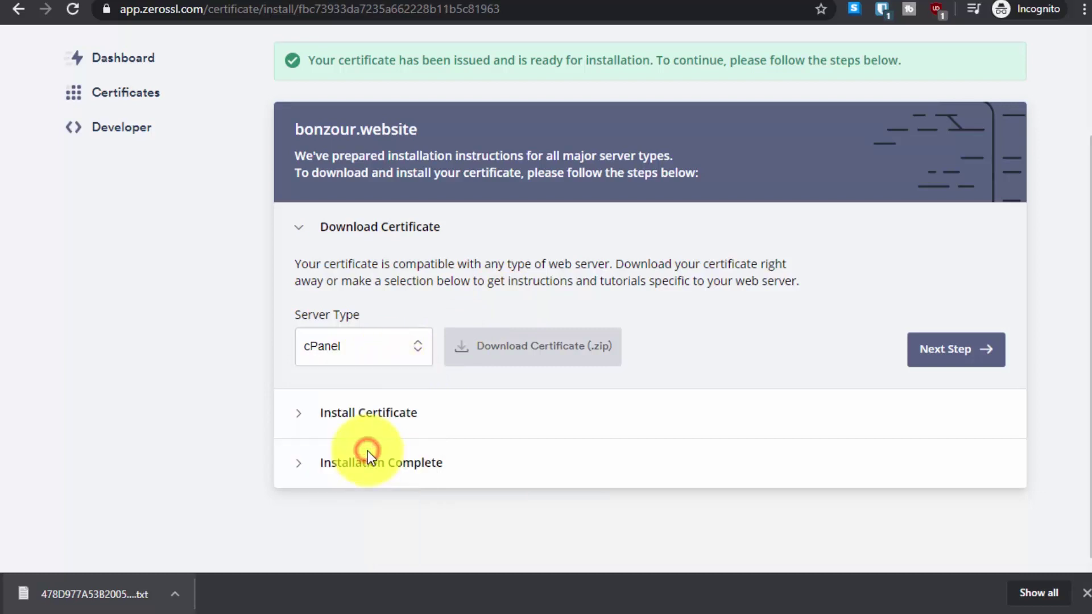
{"action": "left_click", "coordinate": [511, 344]}
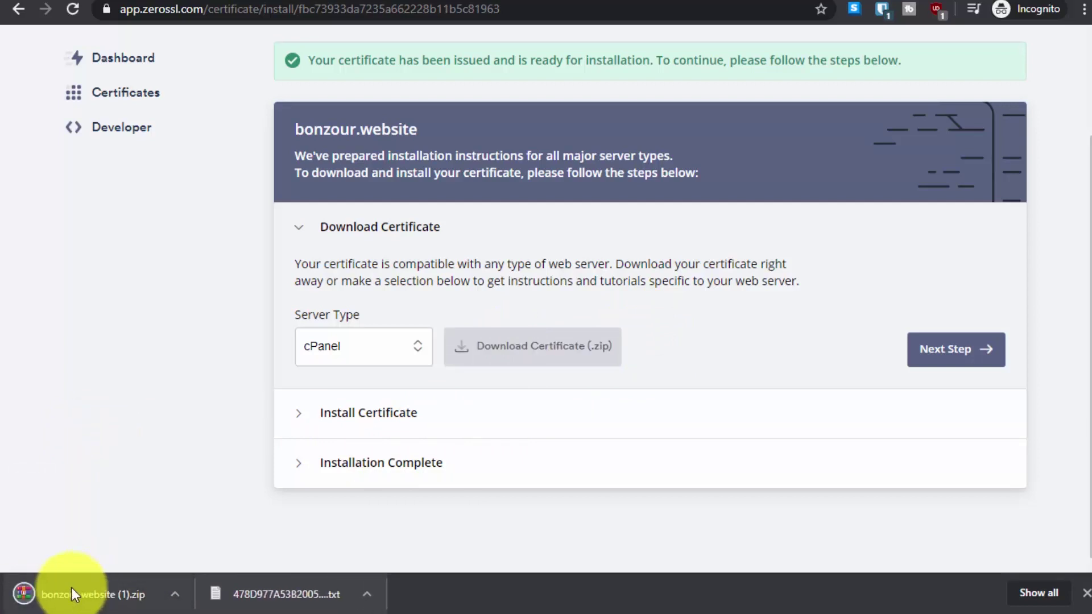
Extract the downloaded bonzour.website (1).zip into its own folder in Downloads and open the extracted folder
{"action": "left_click", "coordinate": [174, 594]}
{"action": "left_click", "coordinate": [188, 543]}
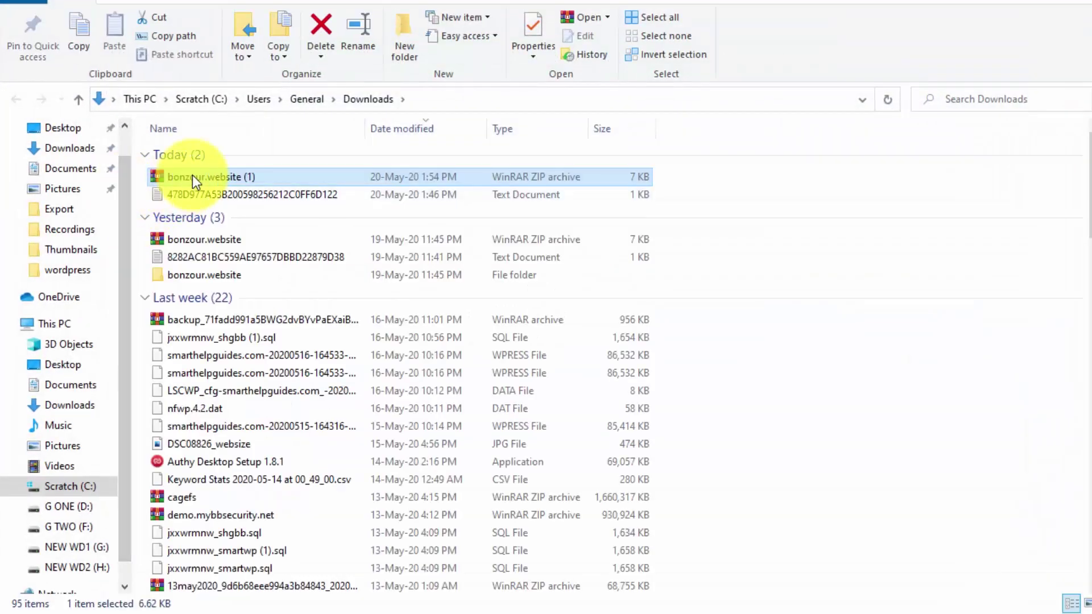
{"action": "right_click", "coordinate": [194, 177]}
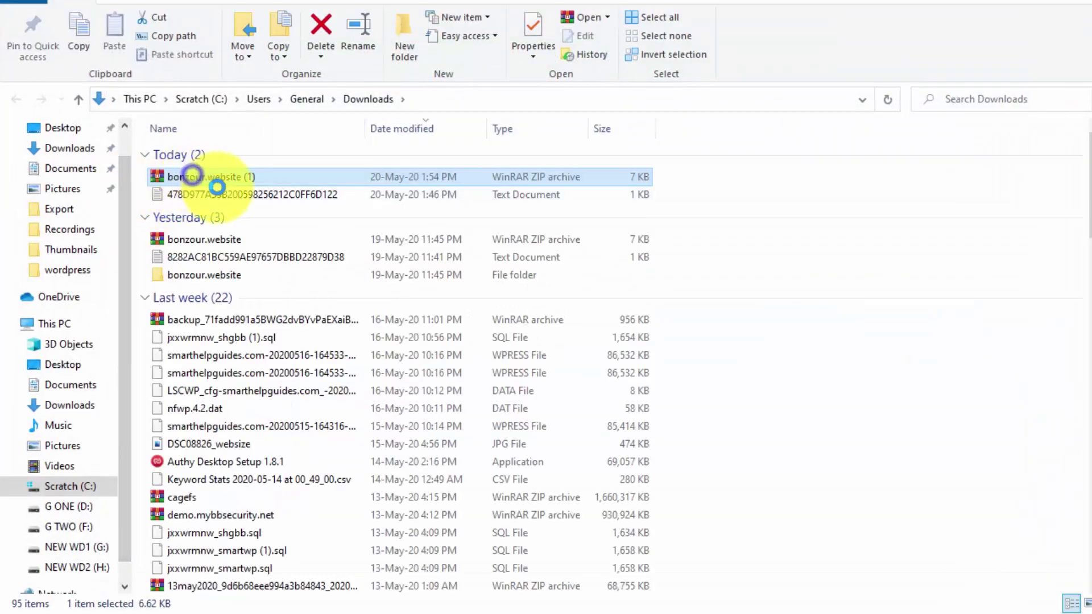
{"action": "left_click", "coordinate": [267, 225]}
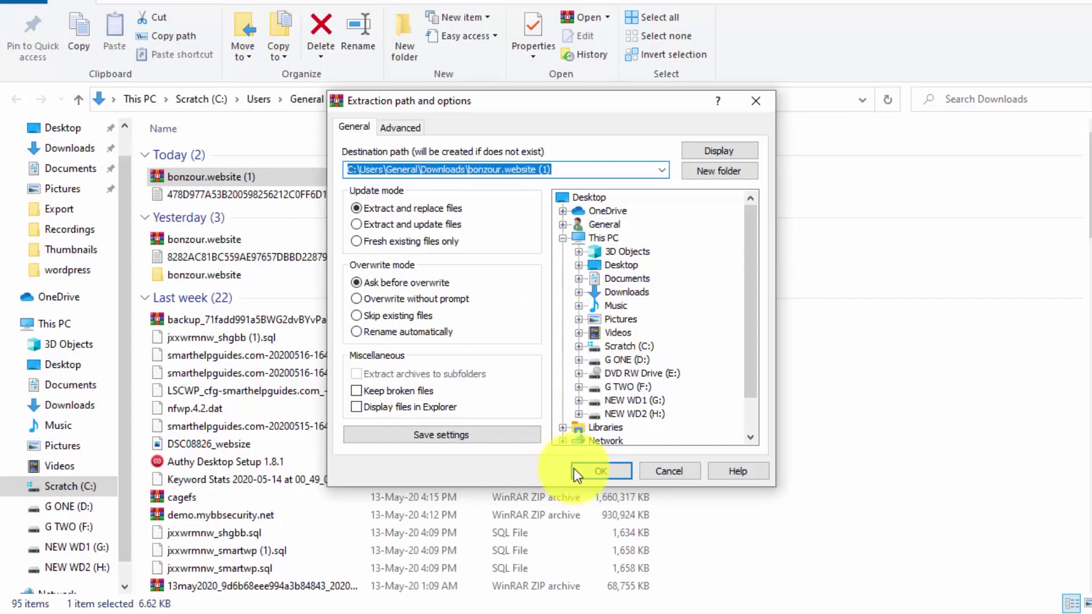
{"action": "left_click", "coordinate": [782, 602]}
{"action": "double_click", "coordinate": [256, 209]}
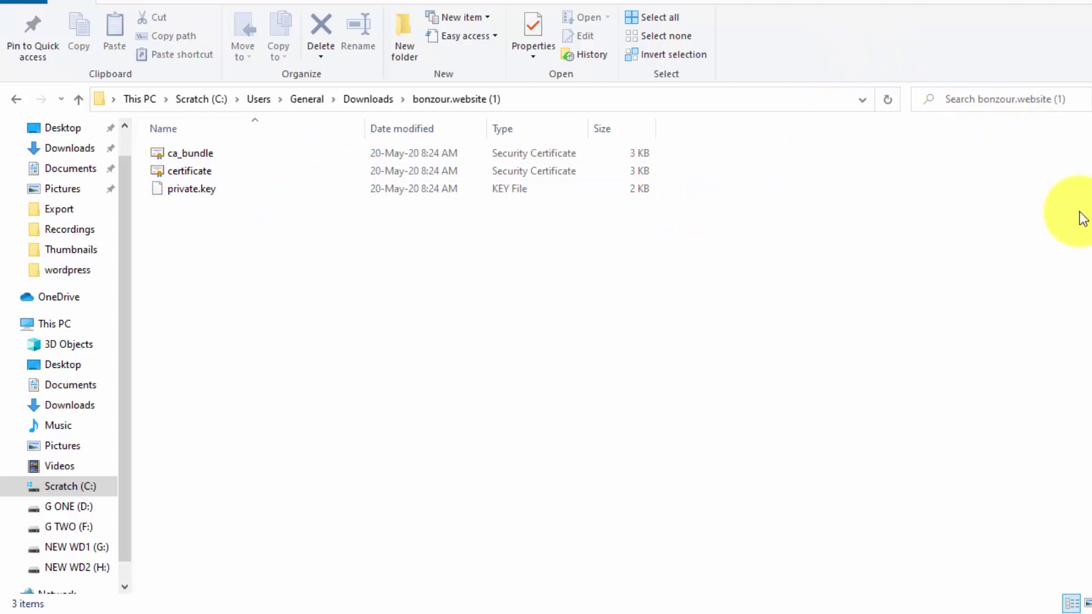
Leave the extracted certificate files and switch back to the EasyWP dashboard in the browser
{"action": "left_click", "coordinate": [1048, 3]}
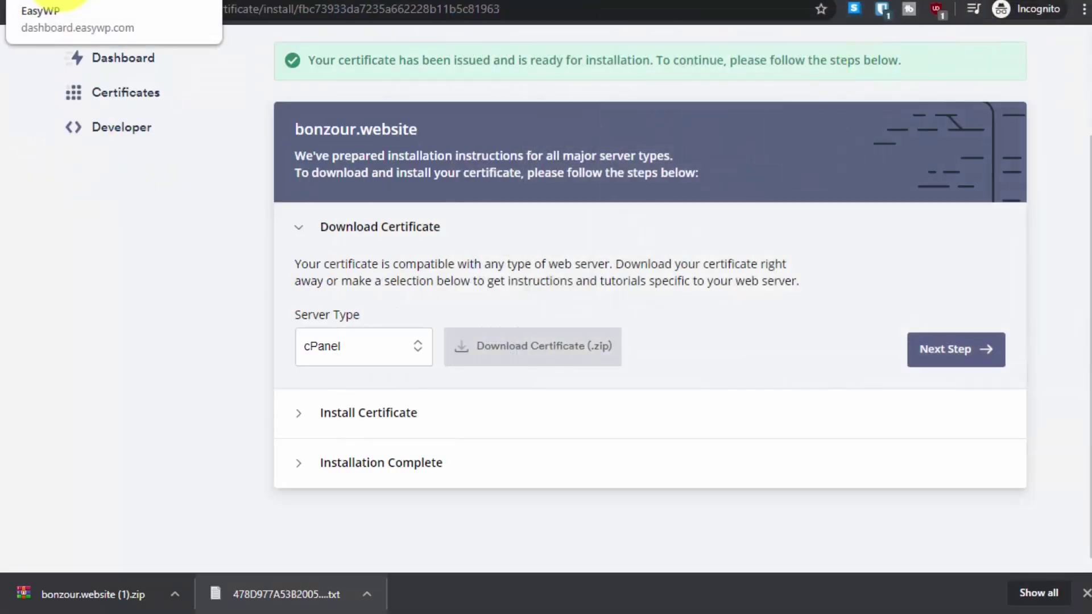
{"action": "left_click", "coordinate": [60, 1]}
{"action": "left_click", "coordinate": [419, 1]}
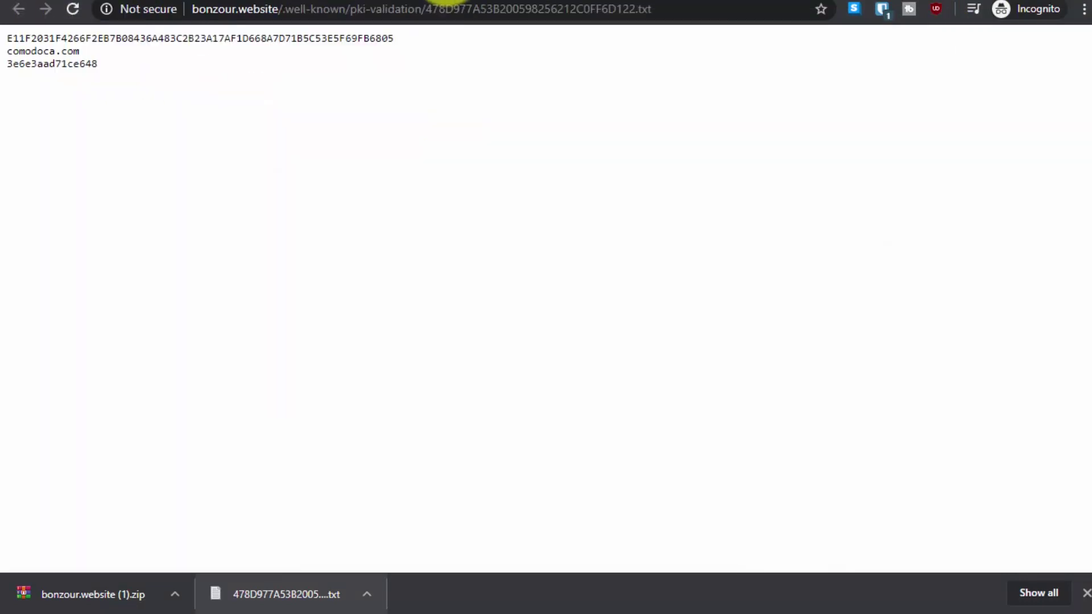
{"action": "left_click", "coordinate": [331, 1]}
{"action": "left_click", "coordinate": [60, 1]}
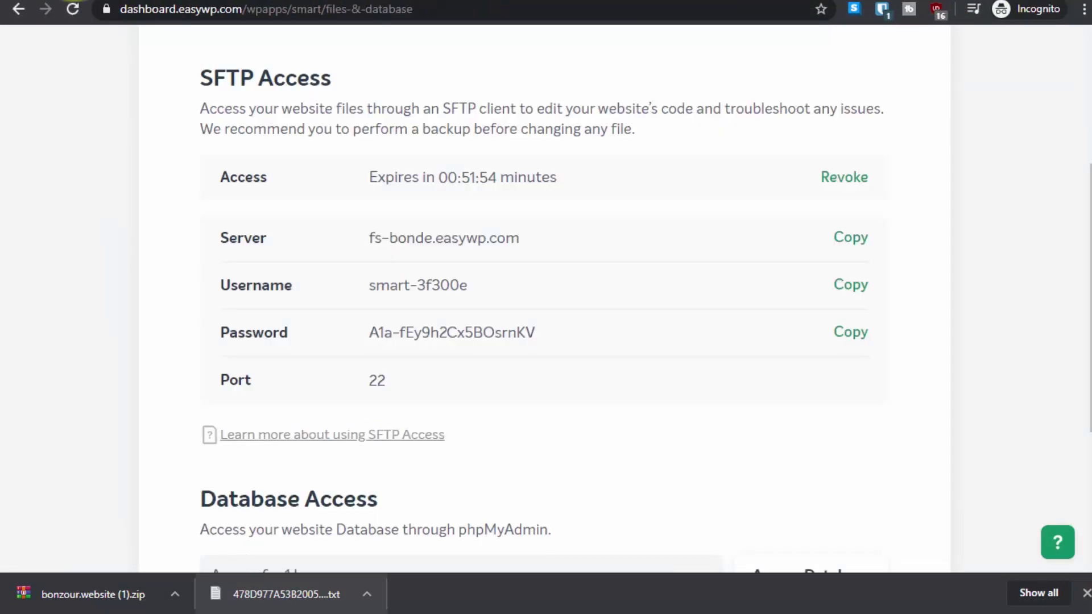
Open the SSL certificate management from the bonzour.website overview and choose Custom SSL Certificate as the replacement for Free PositiveSSL
{"action": "scroll", "coordinate": [286, 203], "scroll_direction": "up", "scroll_amount": 3}
{"action": "scroll", "coordinate": [286, 204], "scroll_direction": "down", "scroll_amount": 3}
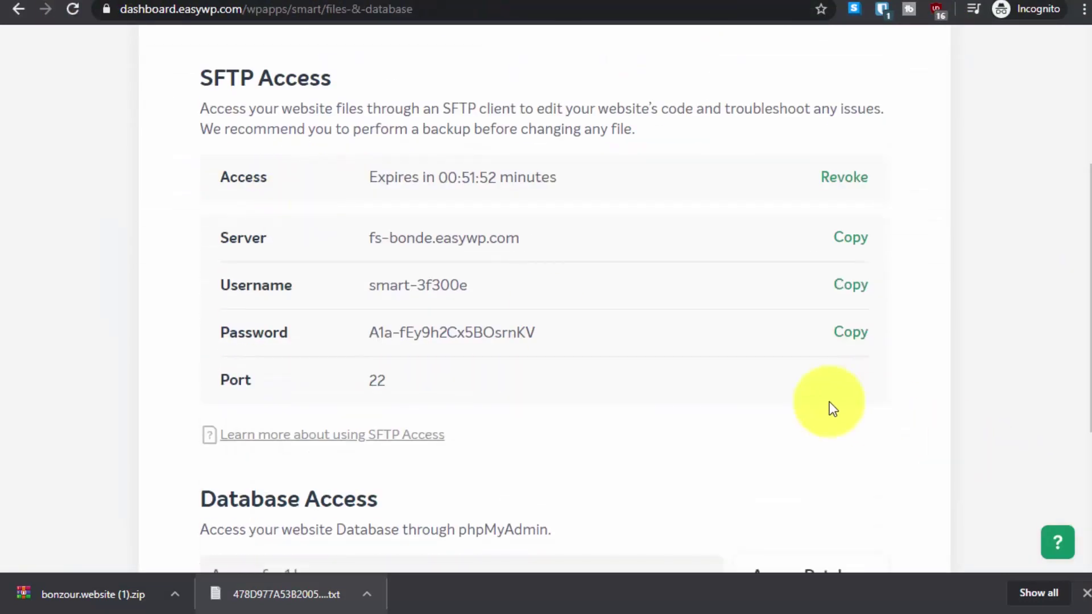
{"action": "scroll", "coordinate": [639, 334], "scroll_direction": "up", "scroll_amount": 3}
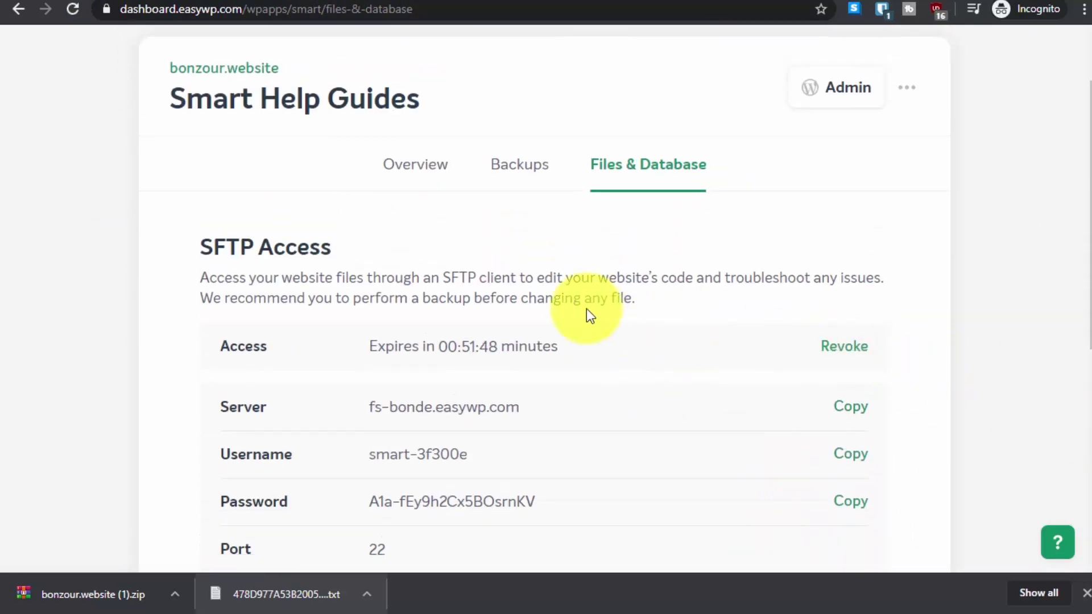
{"action": "left_click", "coordinate": [417, 177]}
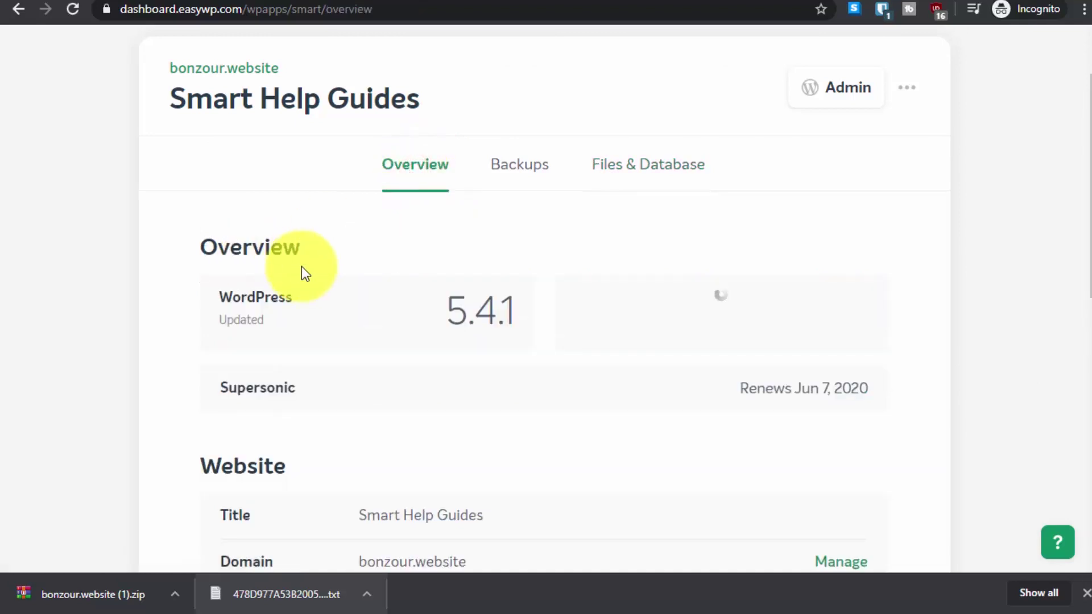
{"action": "scroll", "coordinate": [305, 273], "scroll_direction": "down", "scroll_amount": 5}
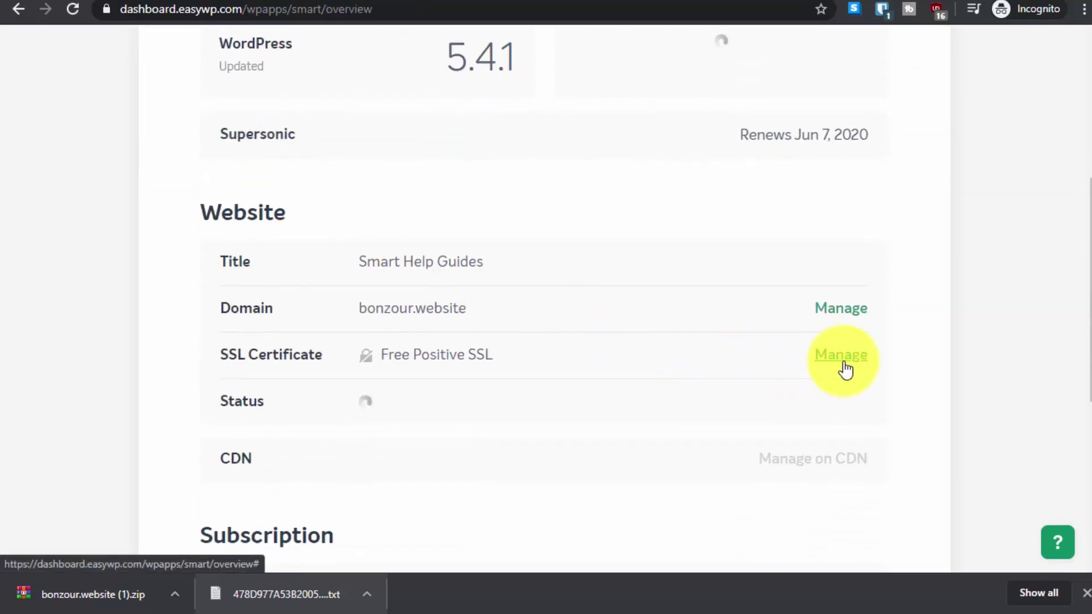
{"action": "left_click", "coordinate": [842, 359]}
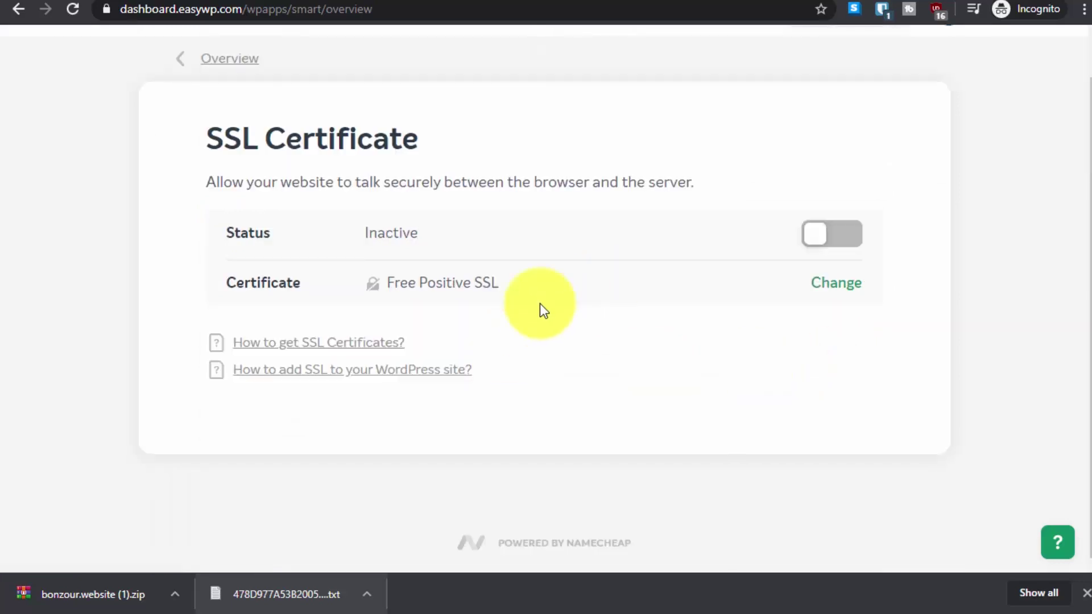
{"action": "left_click", "coordinate": [834, 284]}
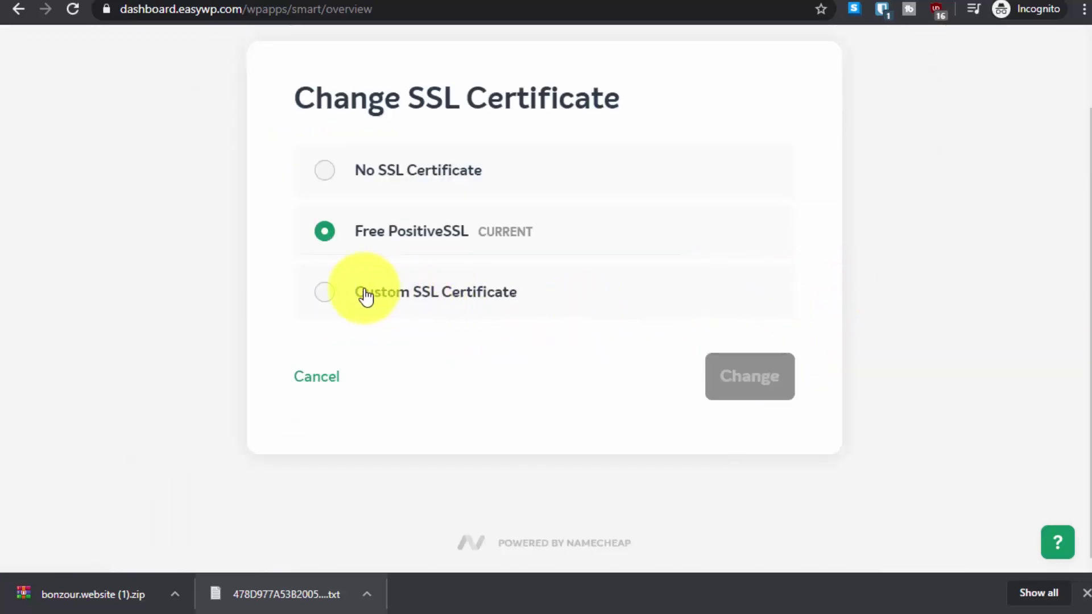
{"action": "left_click", "coordinate": [327, 290]}
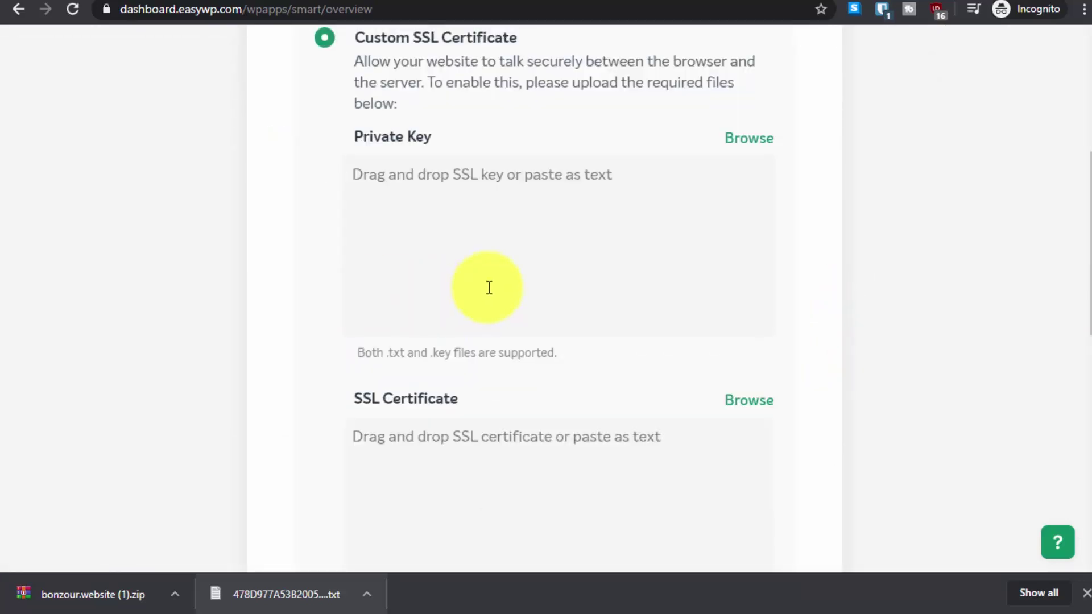
Load private.key from the extracted bonzour.website (1) folder as the custom certificate's Private Key
{"action": "left_click", "coordinate": [743, 139]}
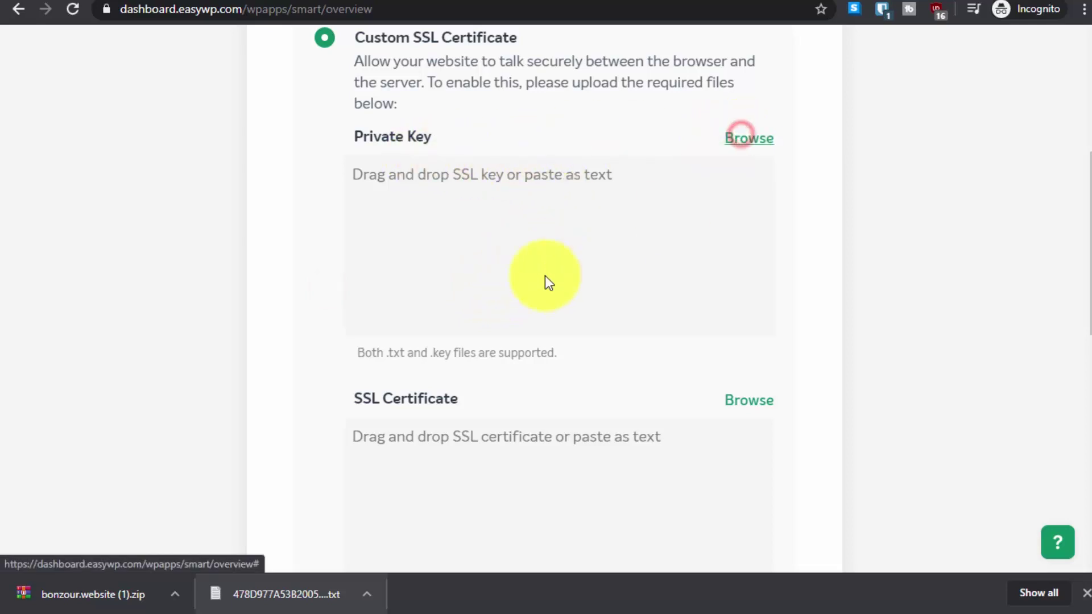
{"action": "left_click", "coordinate": [230, 130]}
{"action": "double_click", "coordinate": [231, 130]}
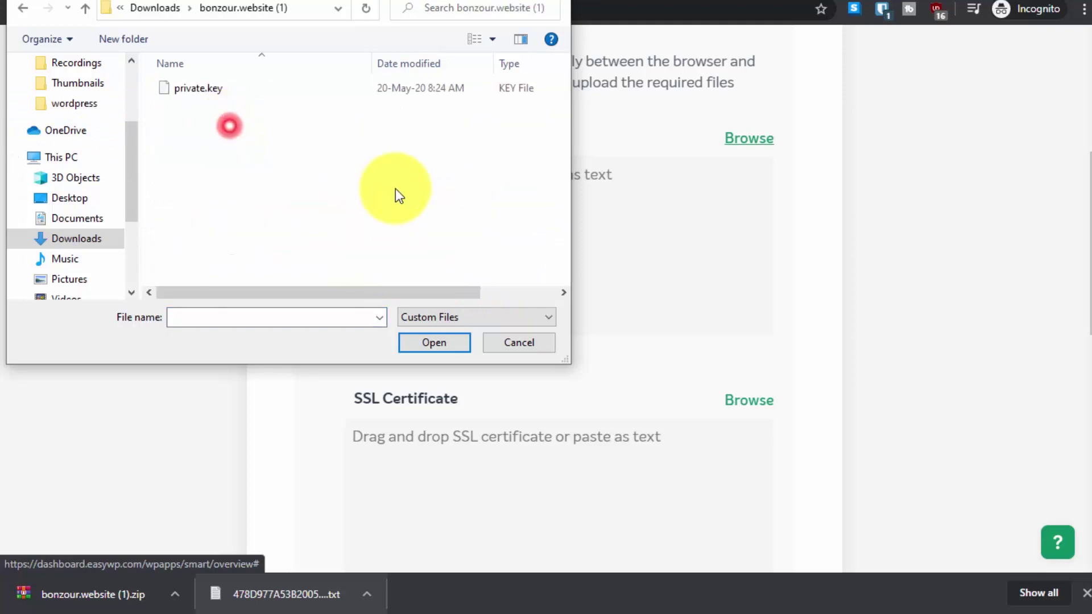
{"action": "left_click", "coordinate": [212, 96]}
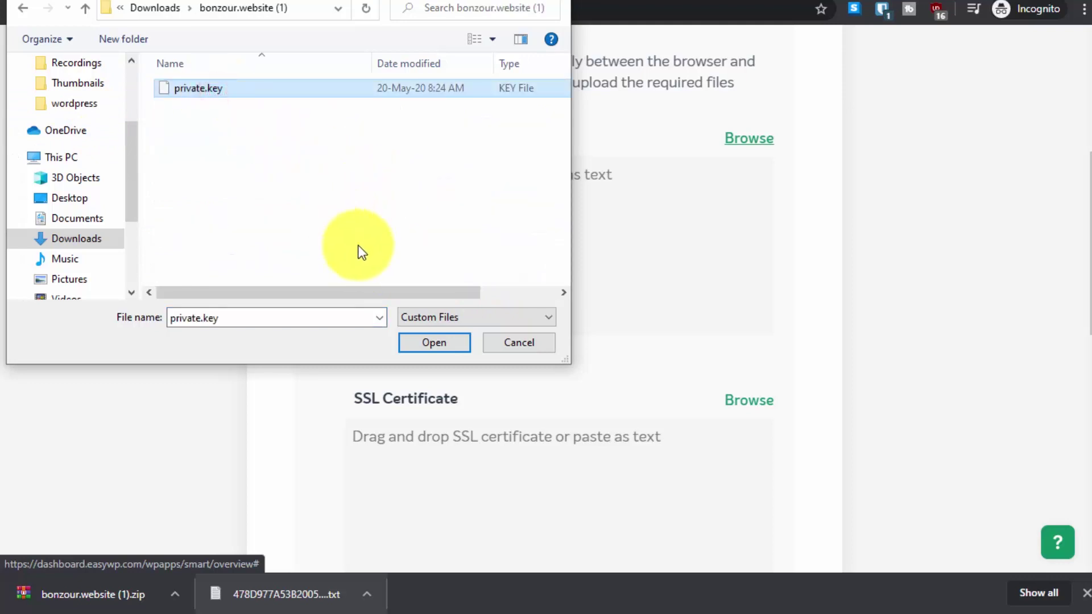
{"action": "left_click", "coordinate": [434, 342]}
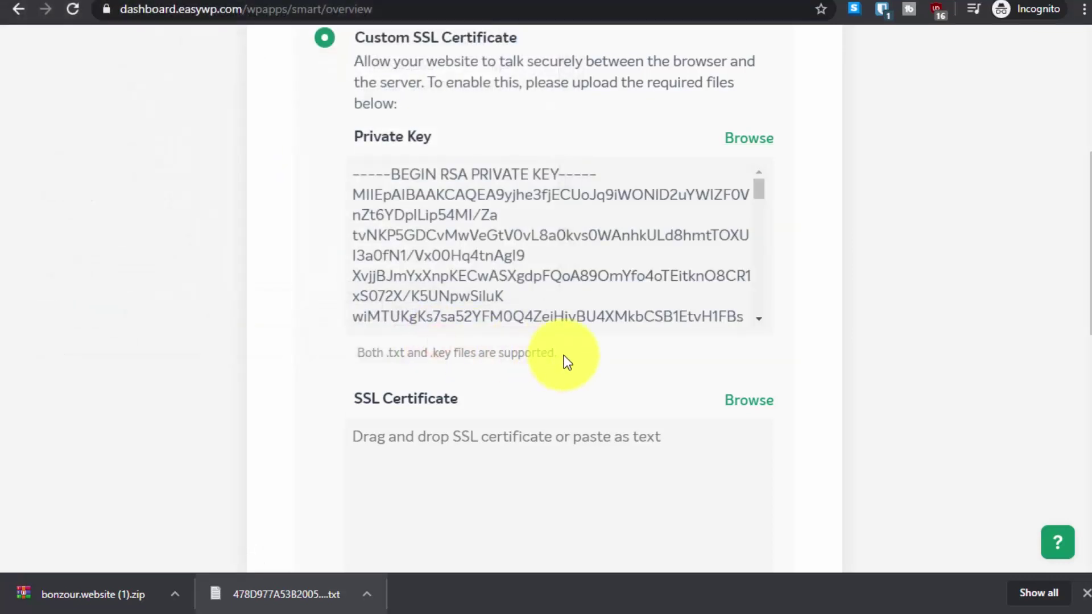
Load the certificate file from the bonzour.website (1) folder as the SSL Certificate
{"action": "scroll", "coordinate": [564, 355], "scroll_direction": "down", "scroll_amount": 4}
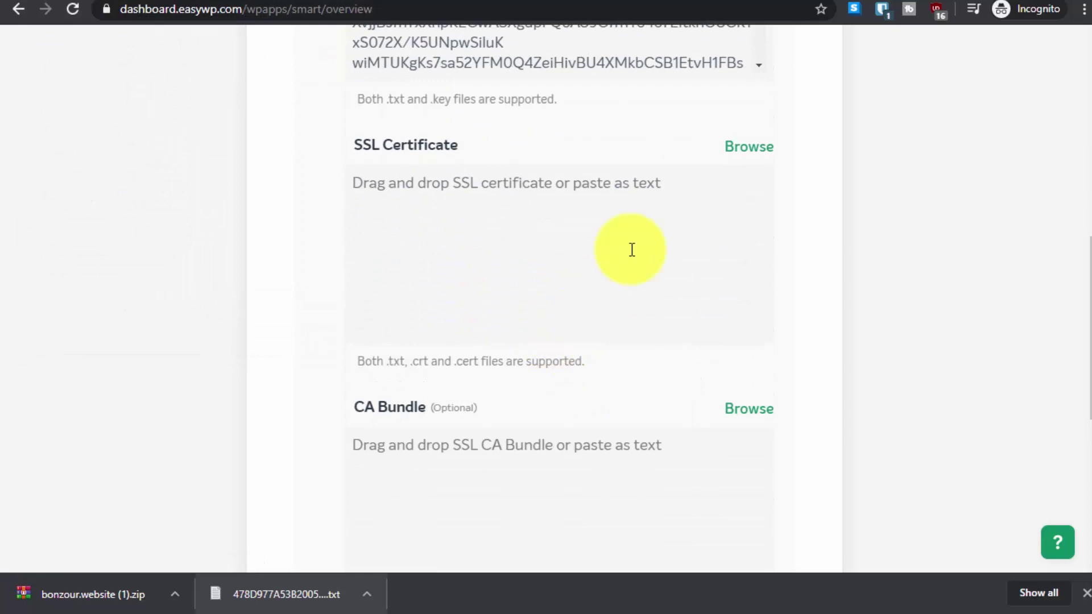
{"action": "left_click", "coordinate": [749, 148]}
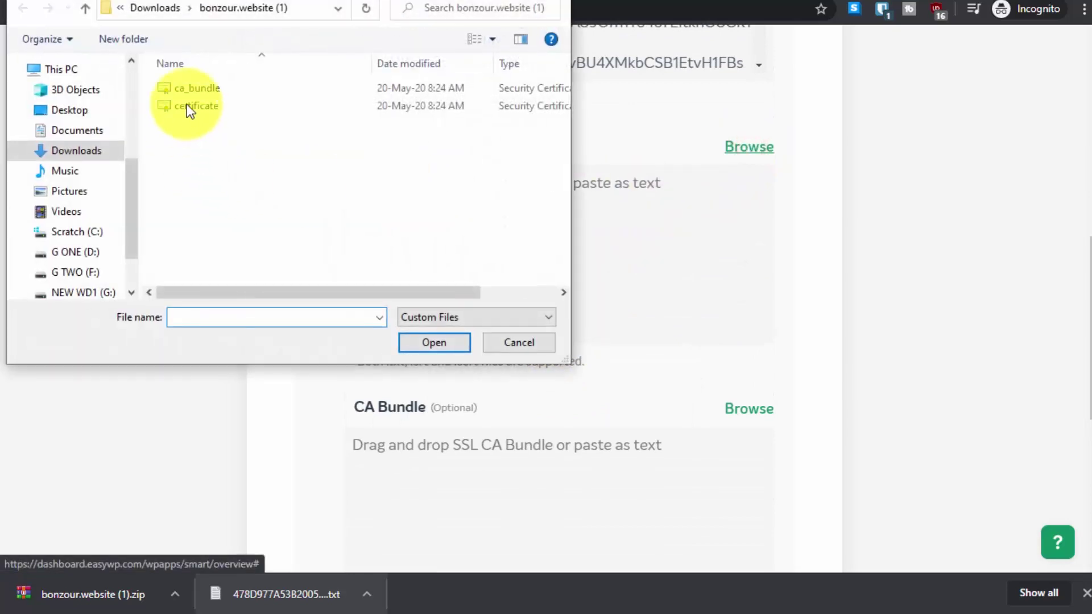
{"action": "left_click", "coordinate": [196, 110]}
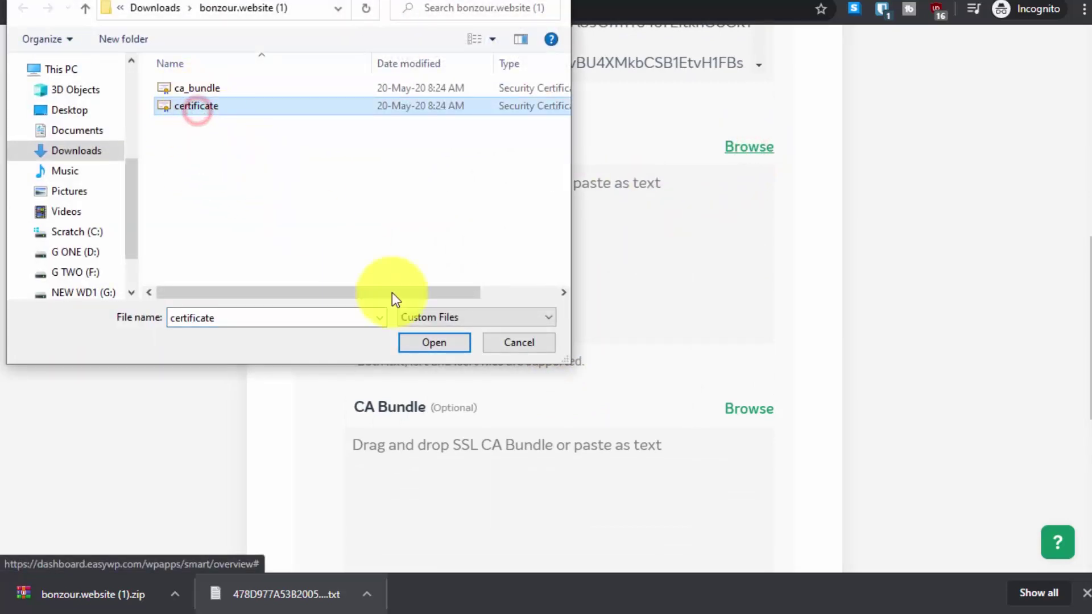
{"action": "left_click", "coordinate": [434, 342]}
Load the ca_bundle file from the same folder as the optional CA Bundle
{"action": "left_click", "coordinate": [750, 410]}
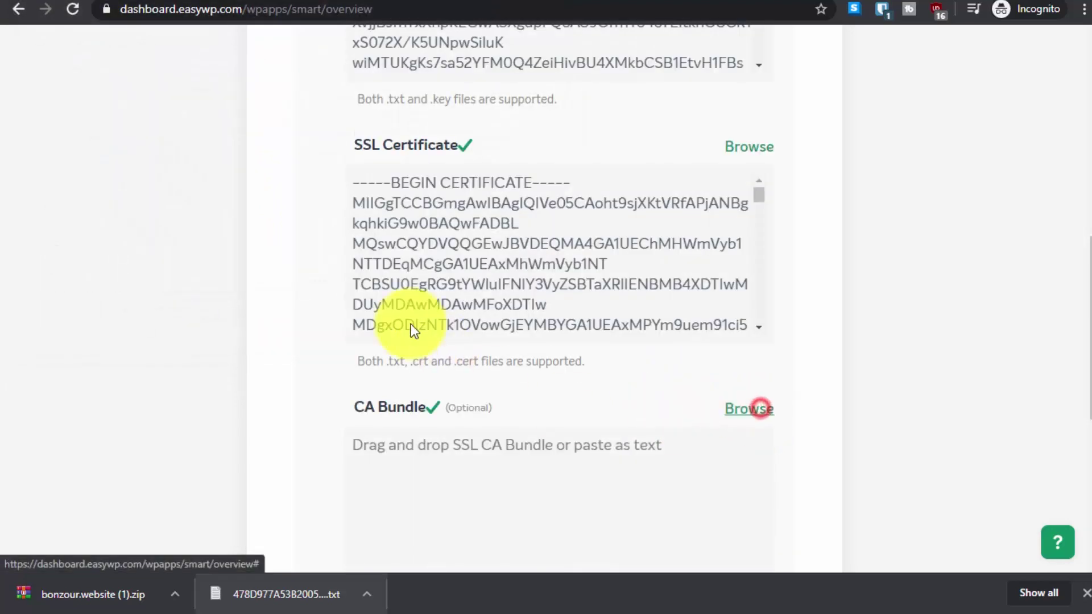
{"action": "left_click", "coordinate": [218, 85]}
{"action": "left_click", "coordinate": [446, 344]}
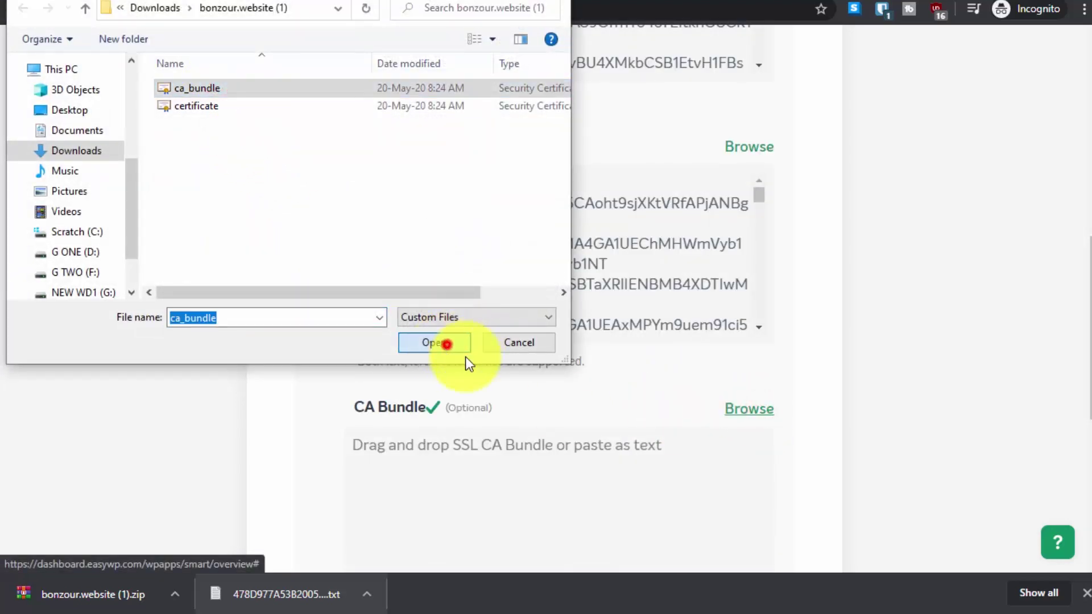
Review the three loaded certificate entries and apply the change to the custom SSL certificate
{"action": "scroll", "coordinate": [800, 418], "scroll_direction": "down", "scroll_amount": 4}
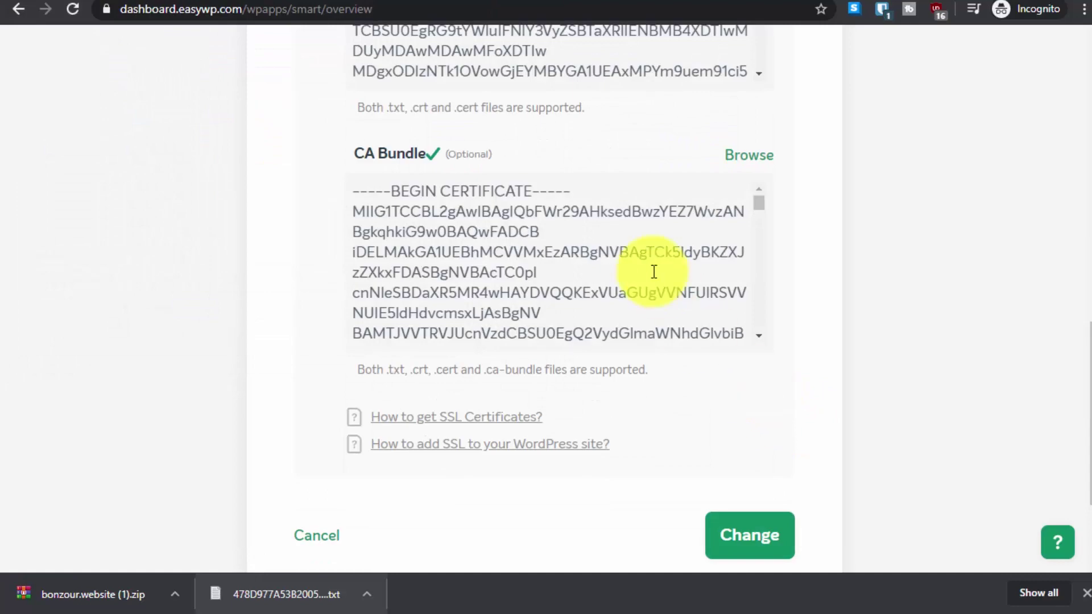
{"action": "scroll", "coordinate": [654, 272], "scroll_direction": "up", "scroll_amount": 3}
{"action": "scroll", "coordinate": [654, 271], "scroll_direction": "up", "scroll_amount": 6}
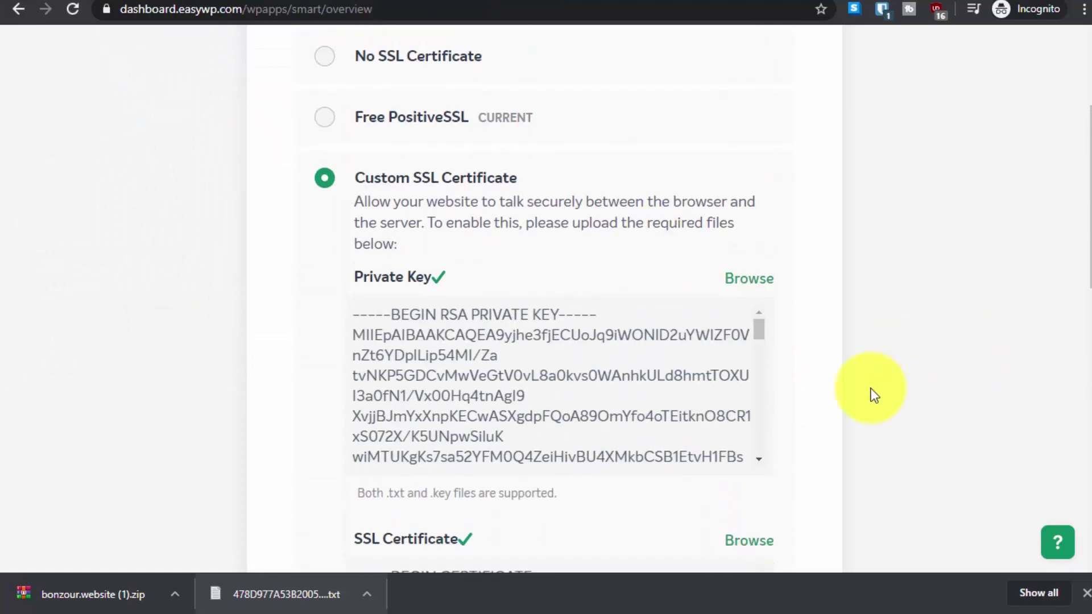
{"action": "scroll", "coordinate": [859, 381], "scroll_direction": "down", "scroll_amount": 11}
{"action": "left_click", "coordinate": [774, 444]}
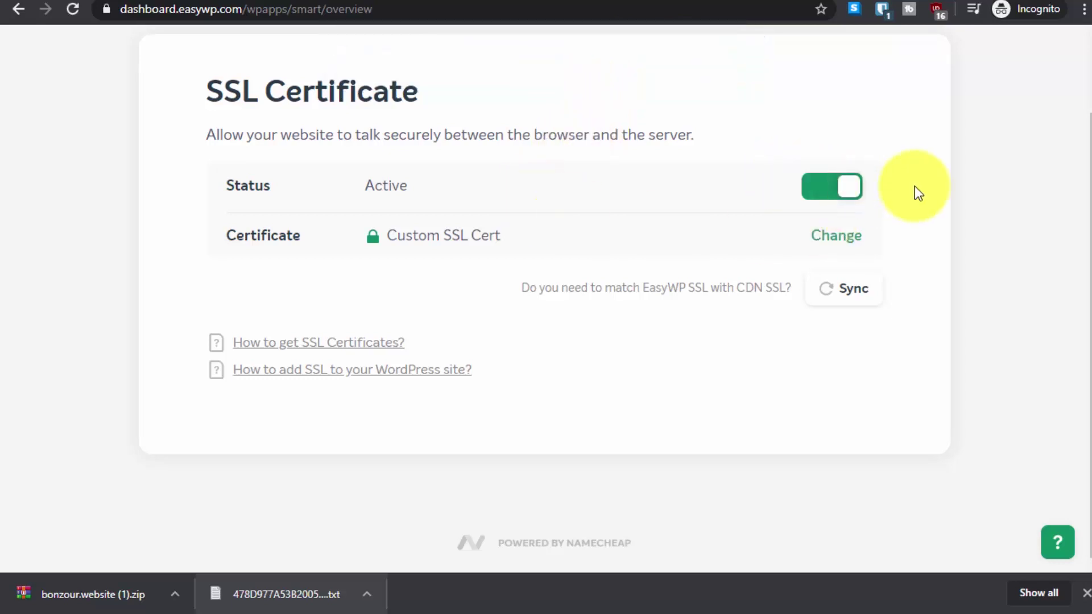
Switch the website's SSL certificate status off and back on
{"action": "left_click", "coordinate": [823, 181]}
{"action": "left_click", "coordinate": [820, 190]}
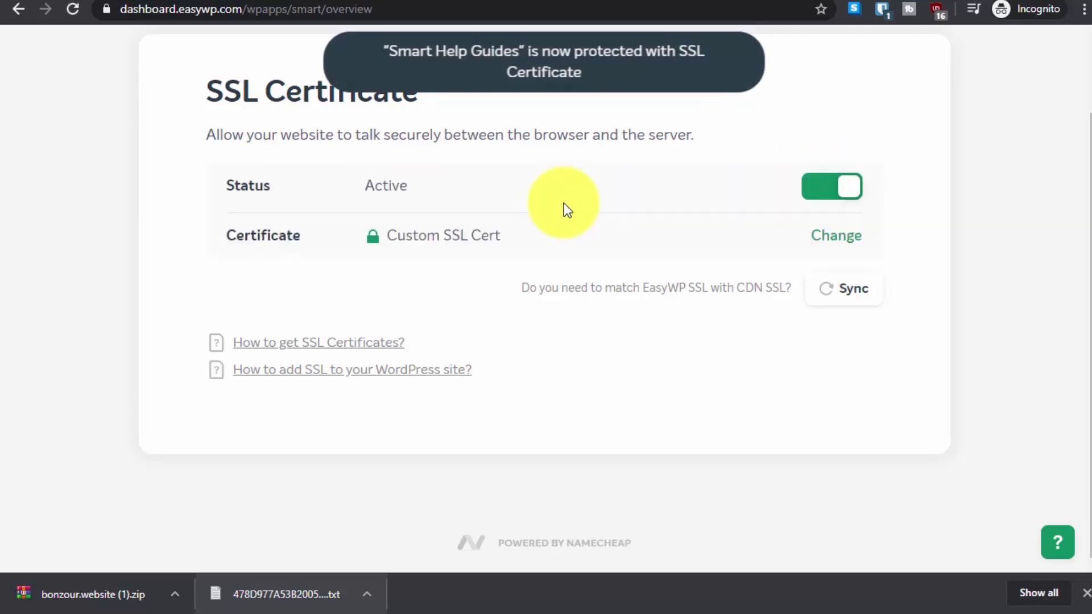
Return to the Smart Help Guides overview and open the live bonzour.website site
{"action": "scroll", "coordinate": [564, 203], "scroll_direction": "up", "scroll_amount": 2}
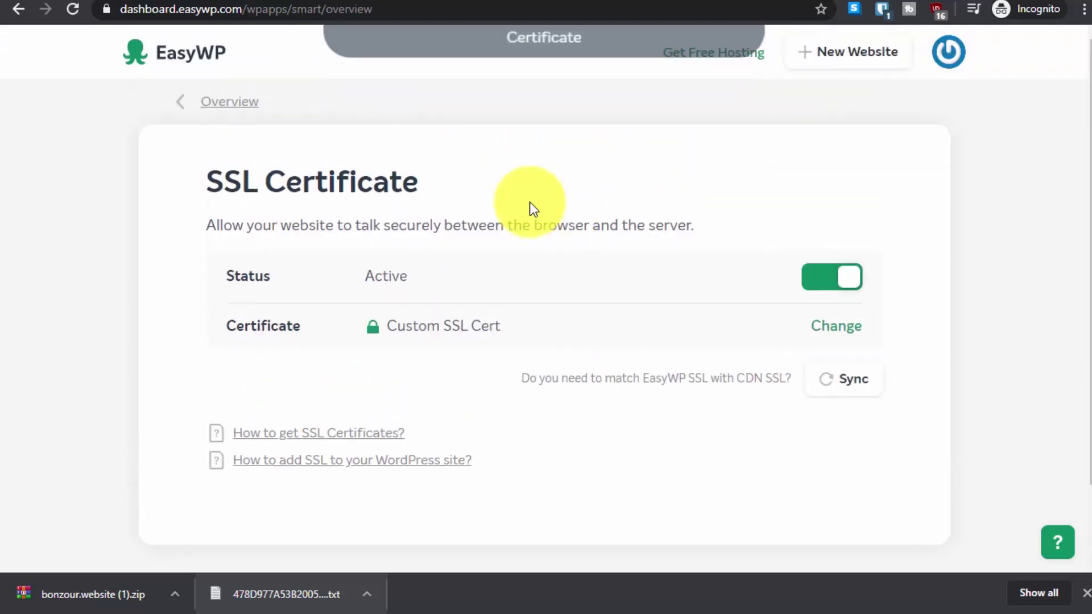
{"action": "left_click", "coordinate": [230, 101]}
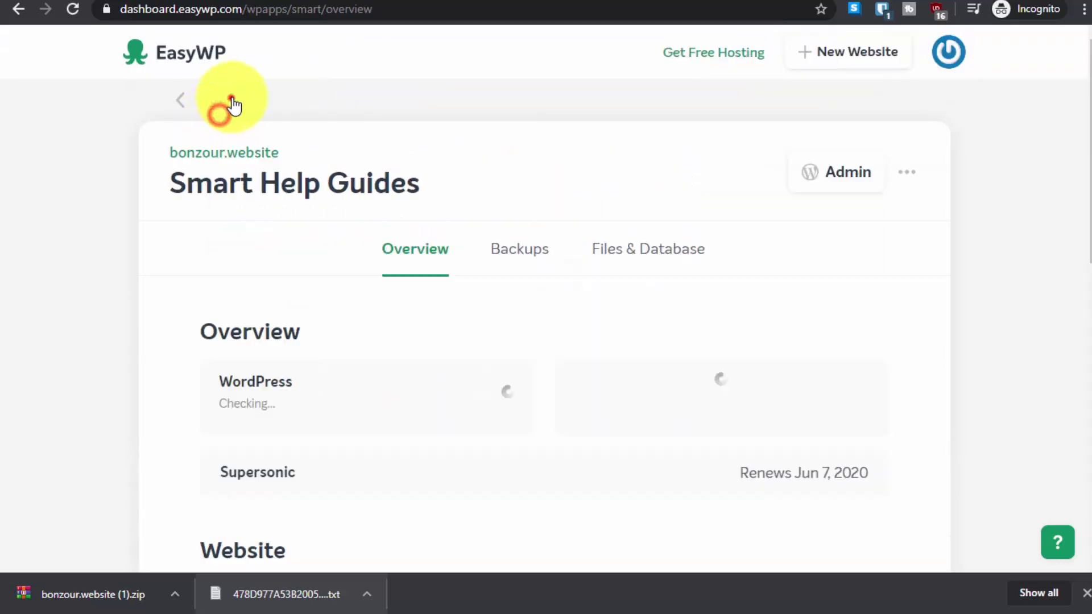
{"action": "left_click", "coordinate": [249, 151]}
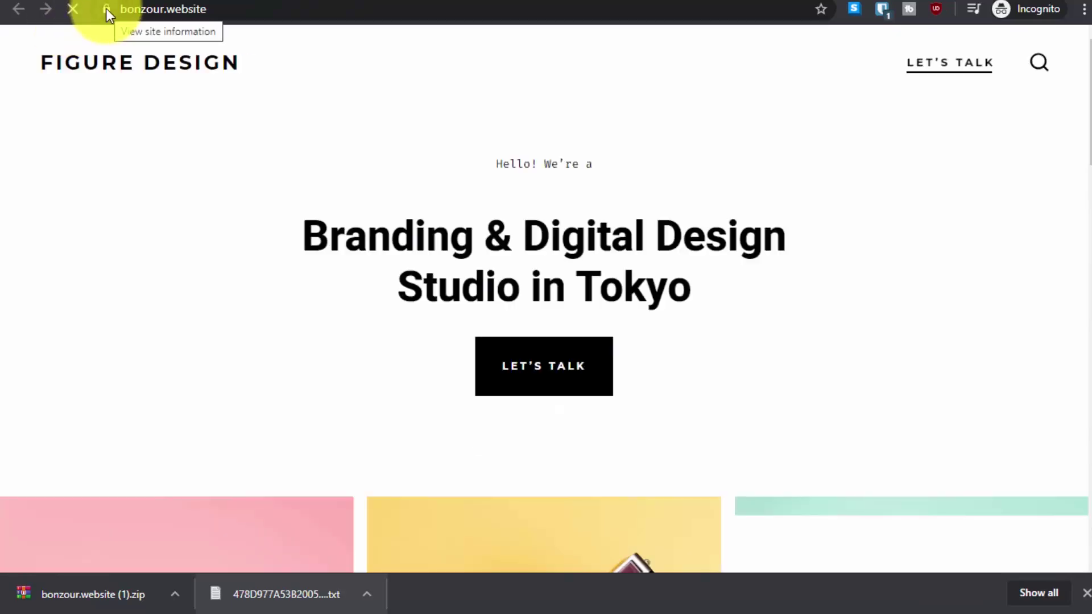
Examine the issuer and validity period in the live site's certificate details, close them, and dismiss the browser's downloads bar
{"action": "left_click", "coordinate": [107, 8]}
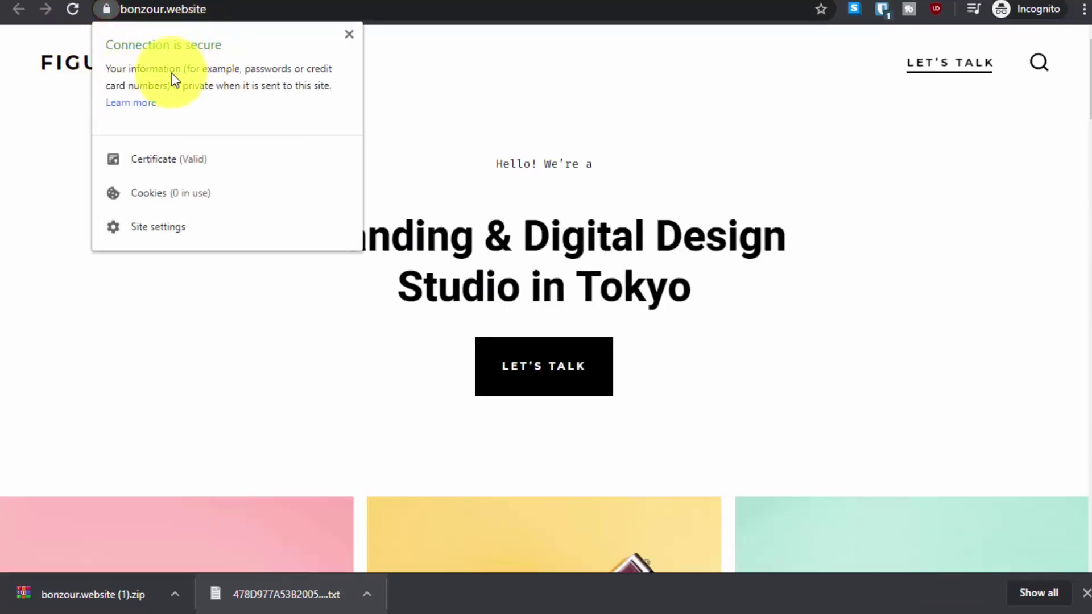
{"action": "left_click", "coordinate": [156, 153]}
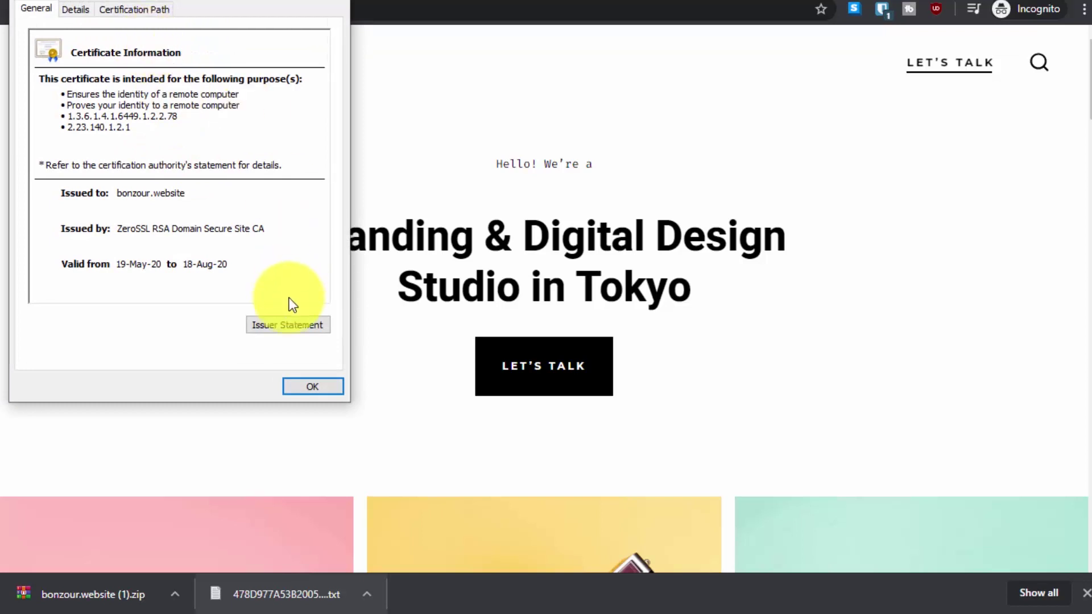
{"action": "left_click", "coordinate": [313, 388]}
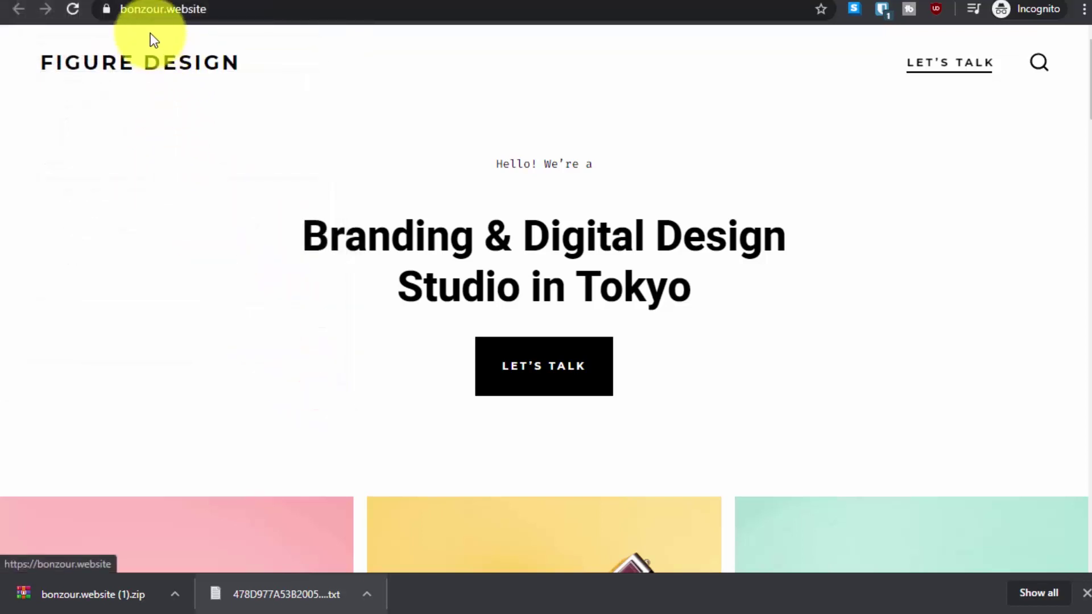
{"action": "left_click", "coordinate": [106, 8]}
{"action": "left_click", "coordinate": [163, 153]}
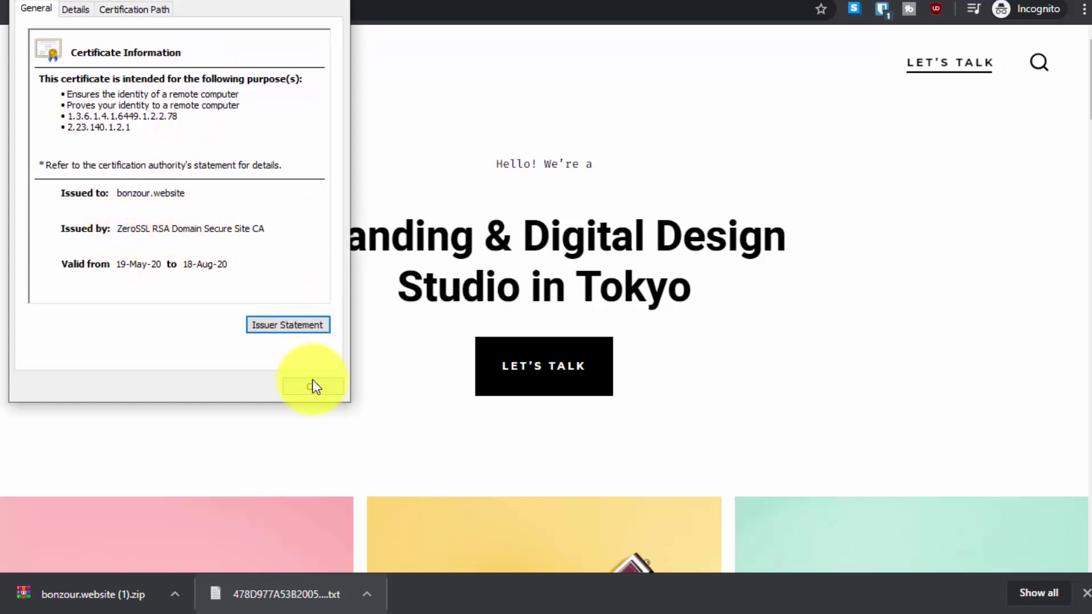
{"action": "left_click", "coordinate": [312, 387]}
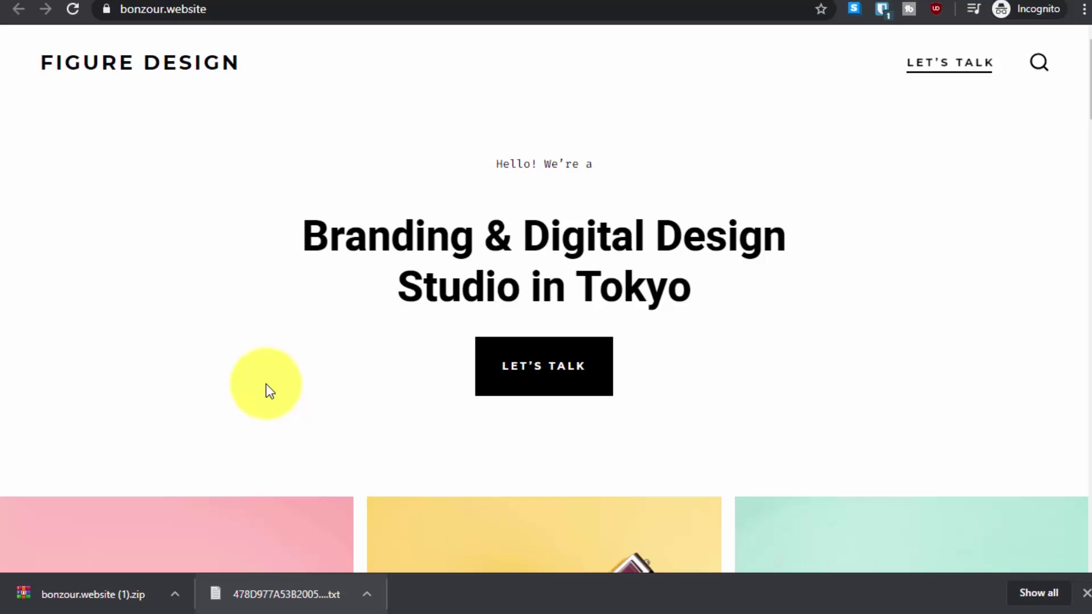
{"action": "left_click", "coordinate": [1084, 594]}
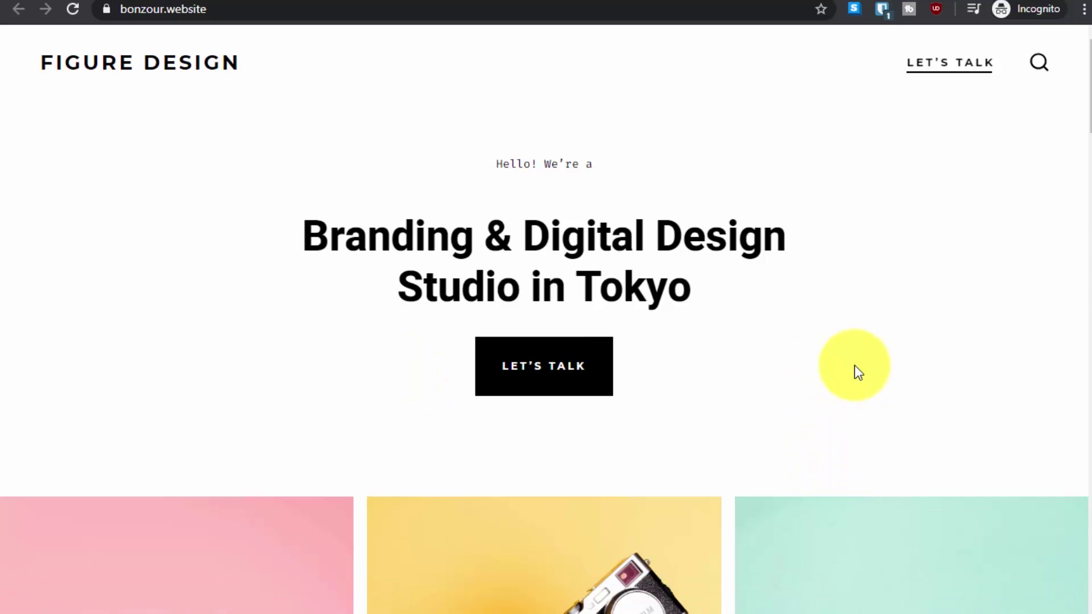